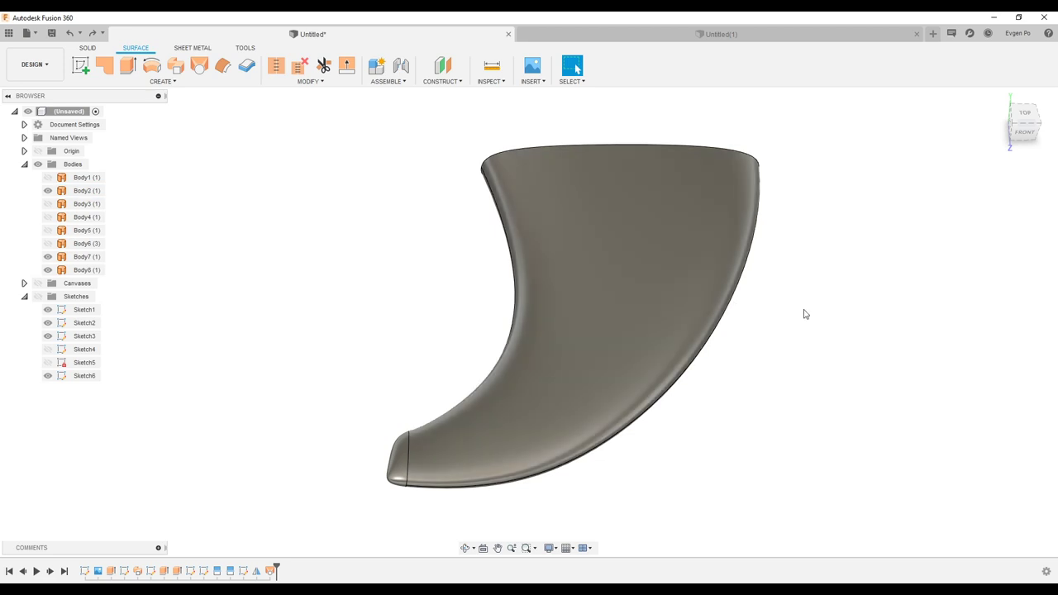
# Run a zebra stripe analysis on the fin body and zoom in to inspect it
pyautogui.press('F6')
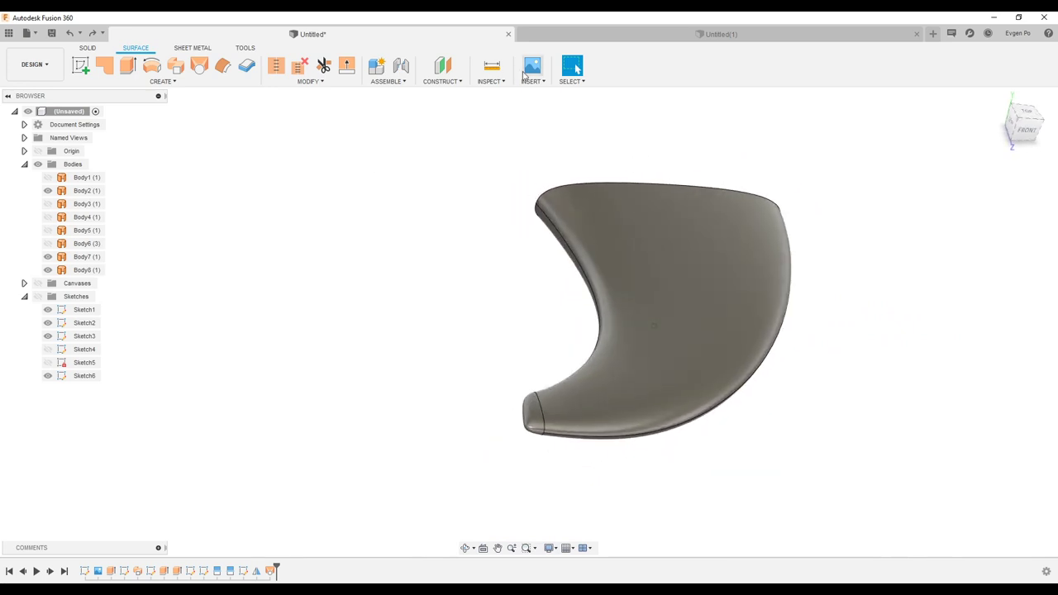
pyautogui.click(498, 82)
pyautogui.click(517, 124)
pyautogui.click(577, 373)
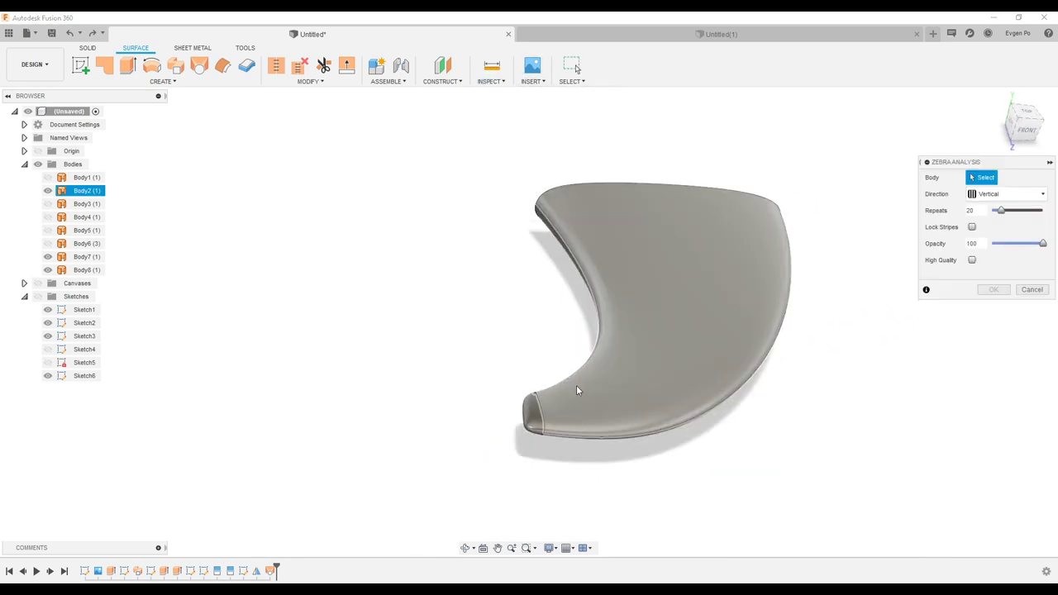
pyautogui.scroll(3, 538, 426)
pyautogui.scroll(2, 550, 397)
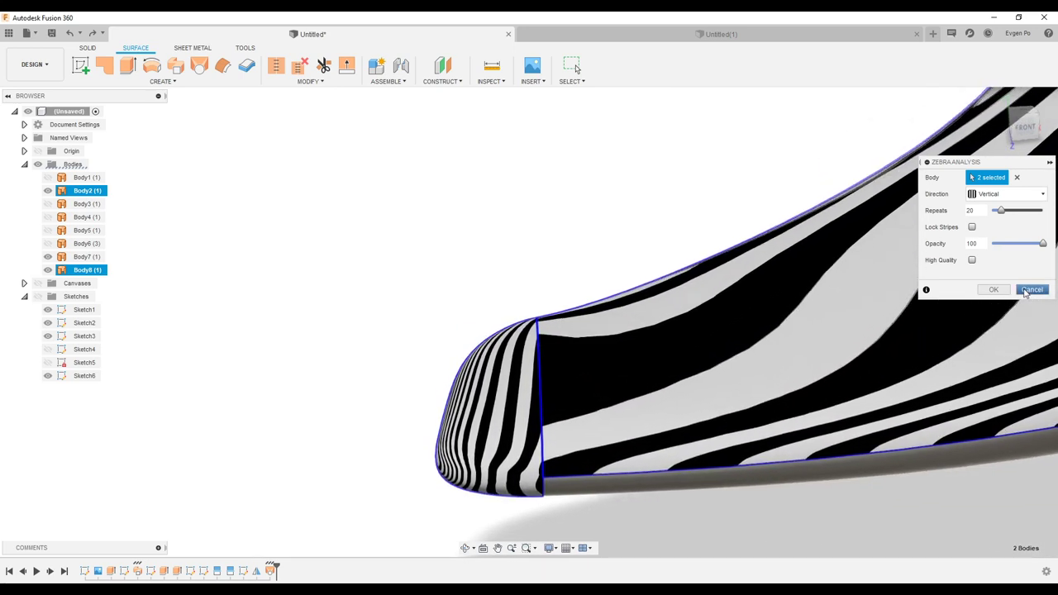
# Cancel the zebra analysis, clear the selection, and select then deselect Body2
pyautogui.click(1032, 290)
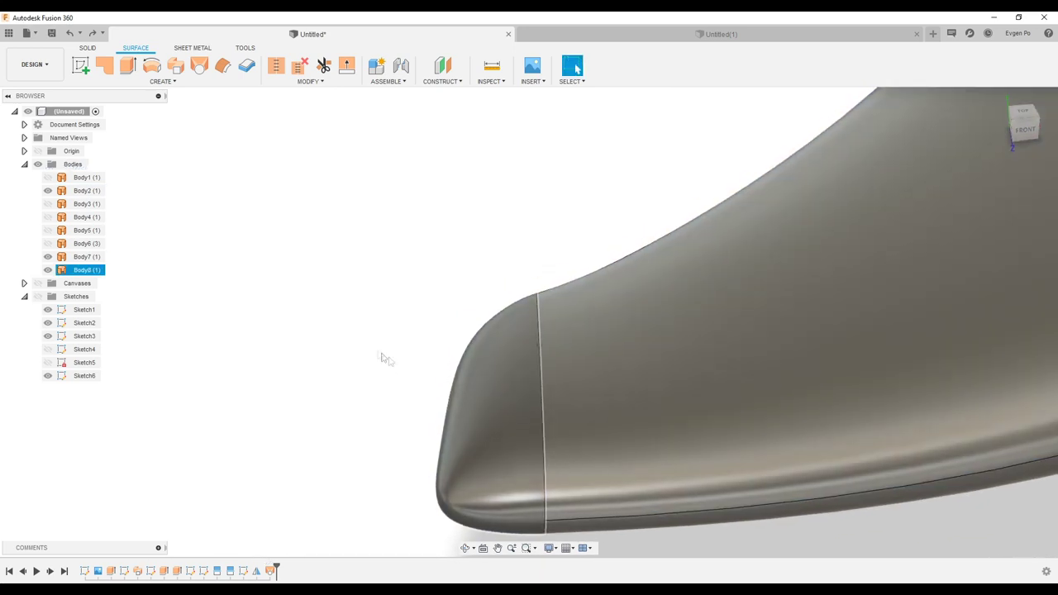
pyautogui.click(368, 343)
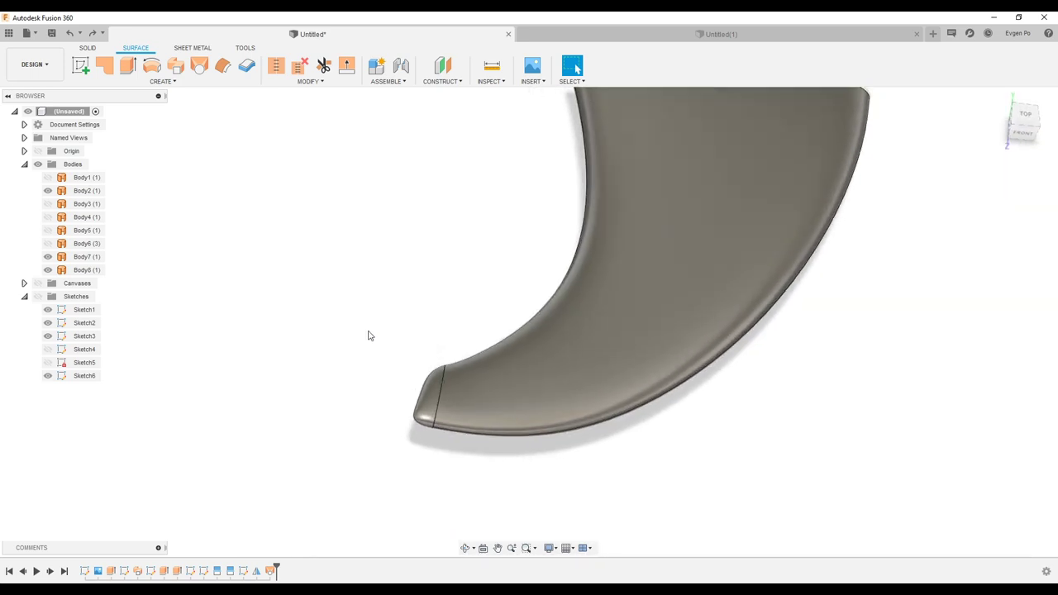
pyautogui.click(529, 313)
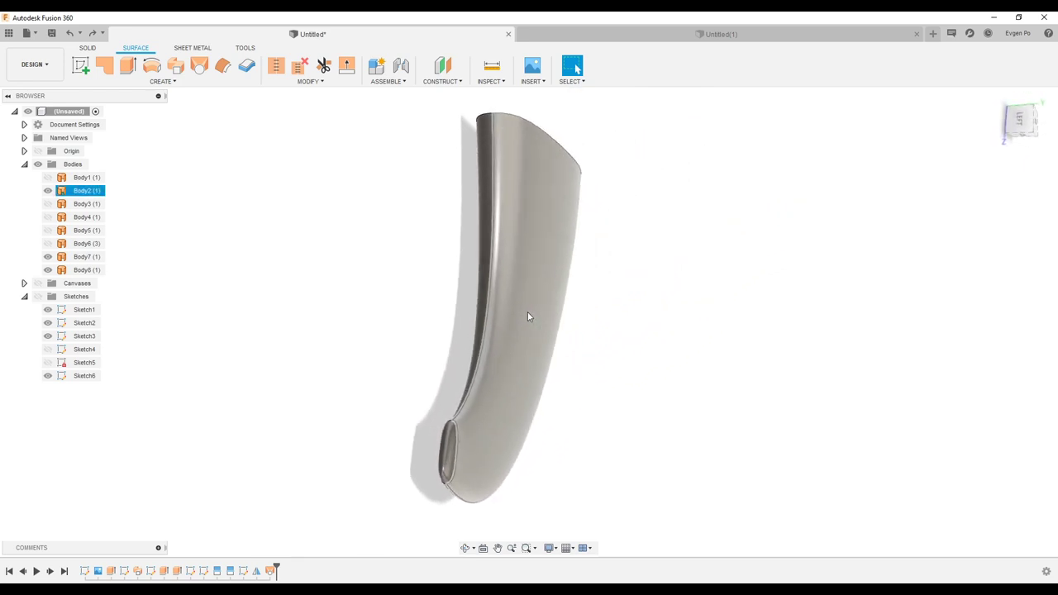
pyautogui.click(527, 316)
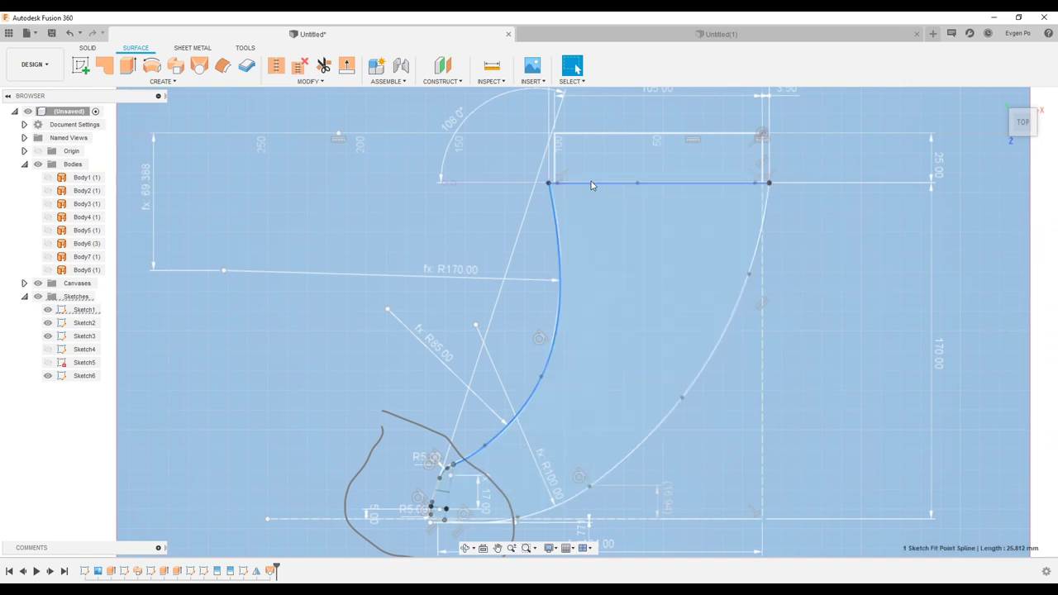
pyautogui.click(765, 220)
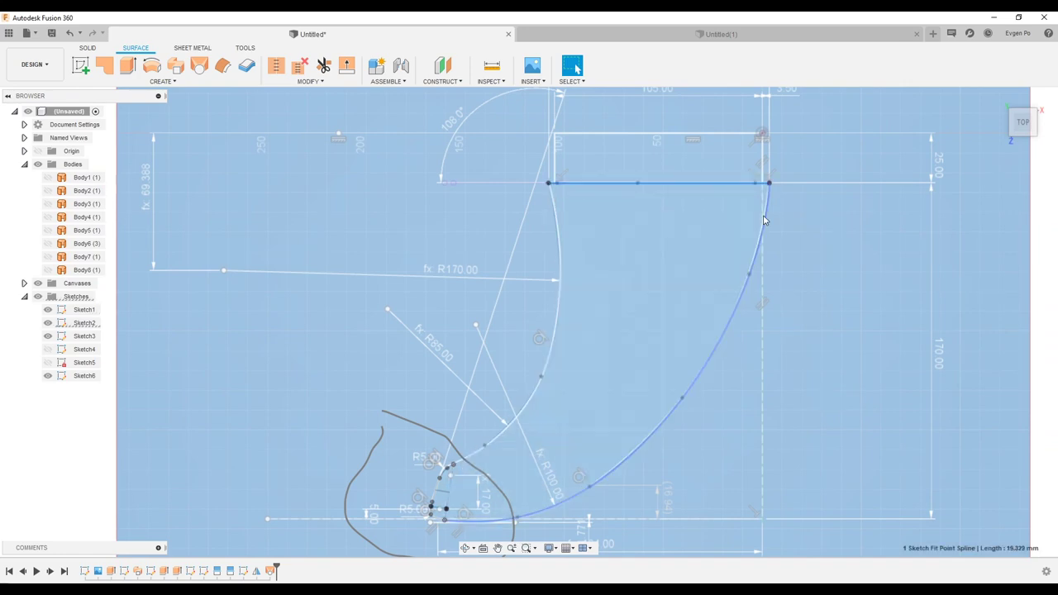
pyautogui.scroll(2, 478, 522)
pyautogui.scroll(1, 460, 523)
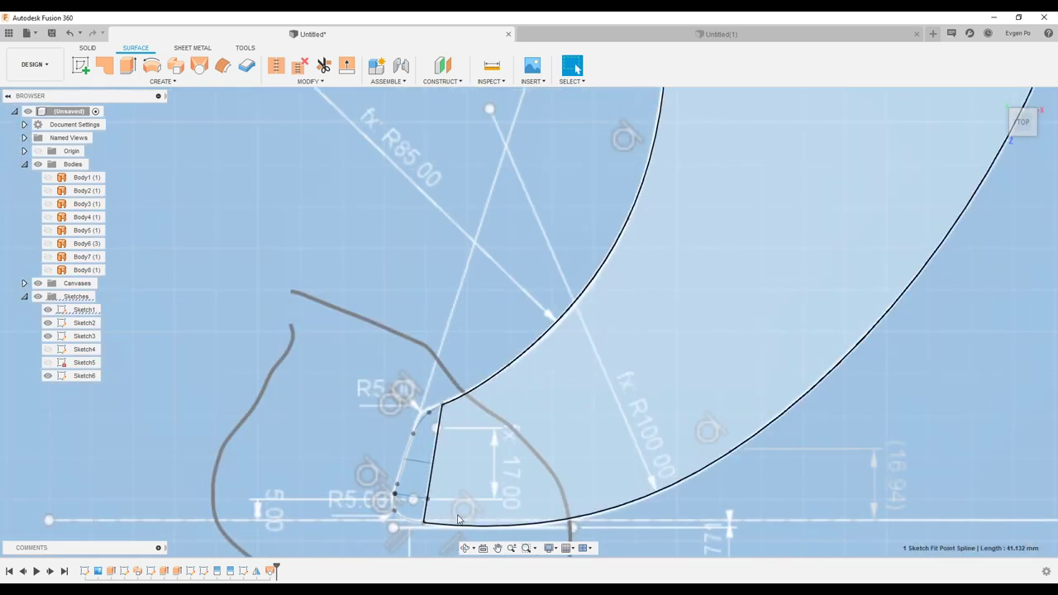
pyautogui.scroll(-3, 456, 523)
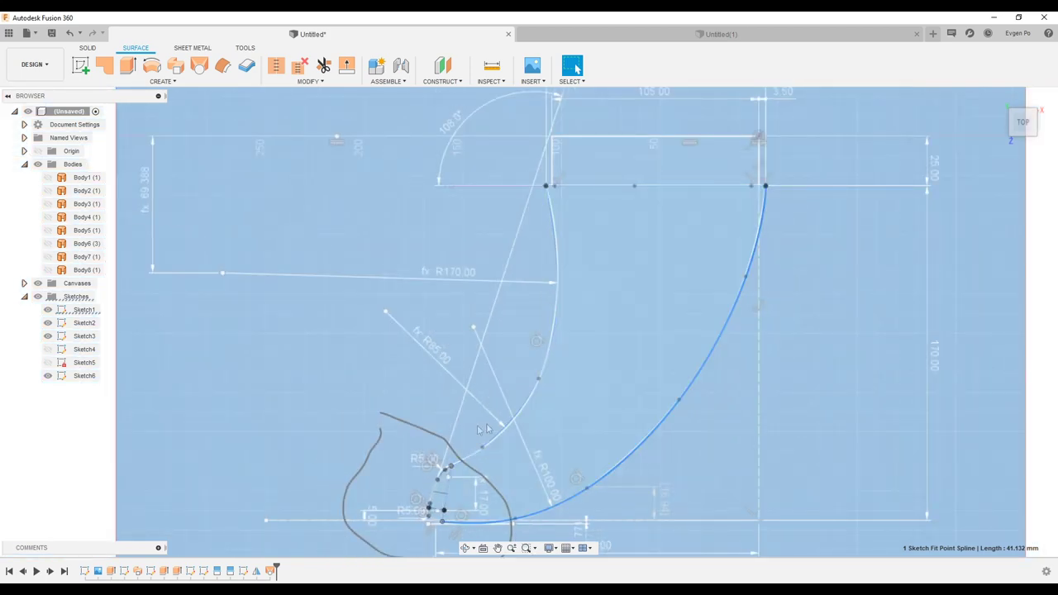
pyautogui.click(529, 463)
pyautogui.scroll(2, 453, 488)
pyautogui.scroll(2, 444, 478)
pyautogui.scroll(2, 444, 478)
pyautogui.scroll(-2, 497, 430)
pyautogui.scroll(-1, 538, 397)
pyautogui.scroll(4, 463, 474)
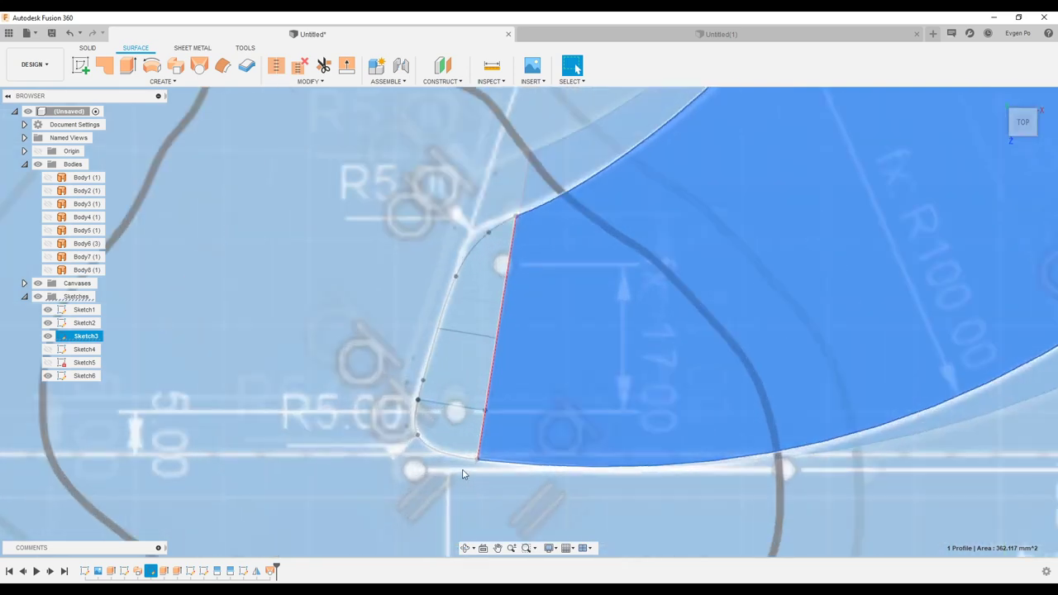
pyautogui.scroll(2, 480, 465)
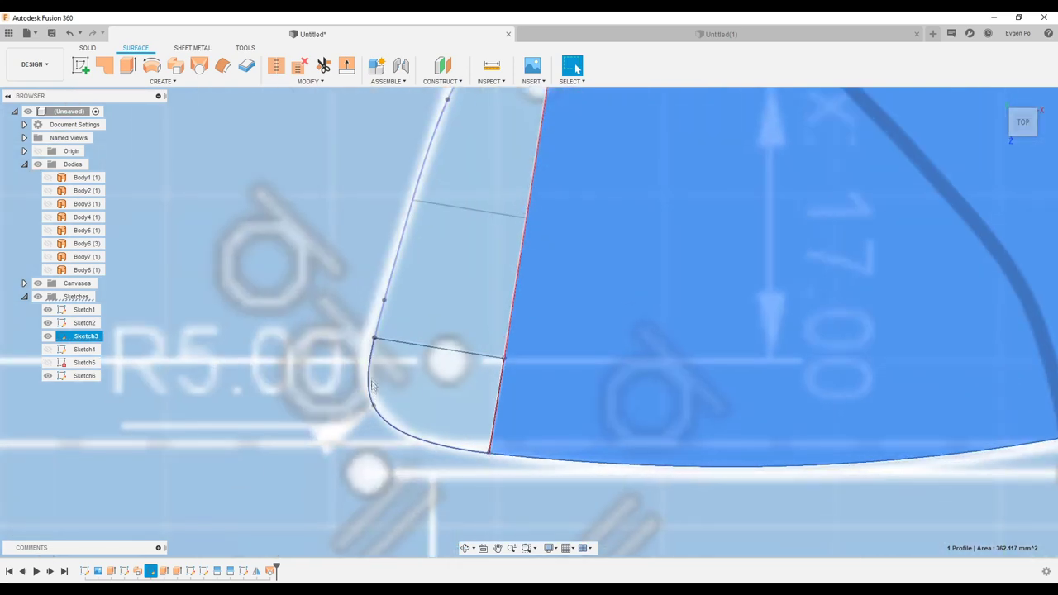
pyautogui.scroll(-1, 409, 372)
pyautogui.scroll(-1, 395, 299)
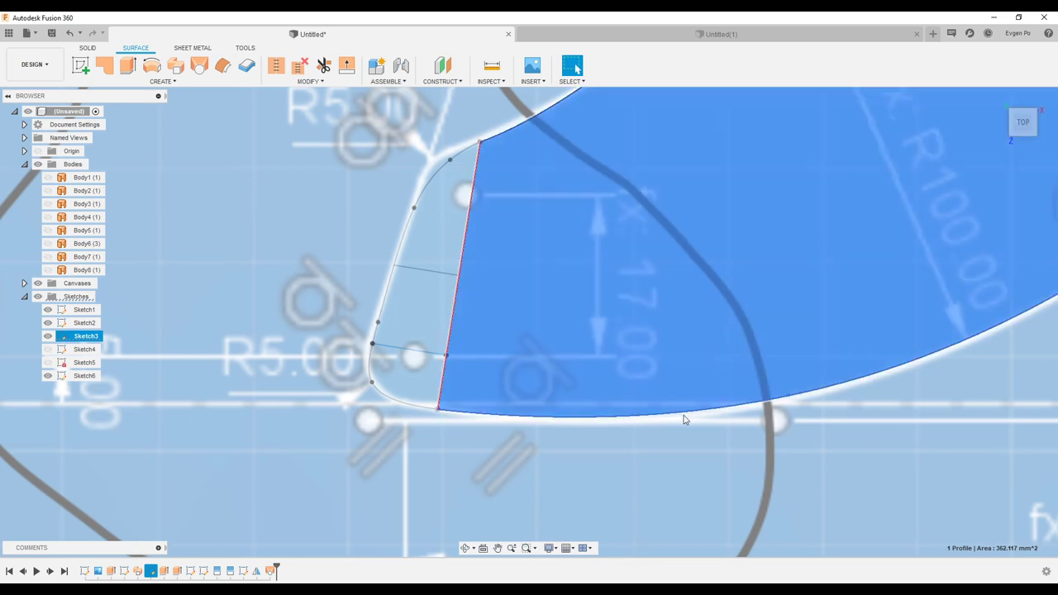
pyautogui.scroll(-3, 339, 413)
pyautogui.click(607, 395)
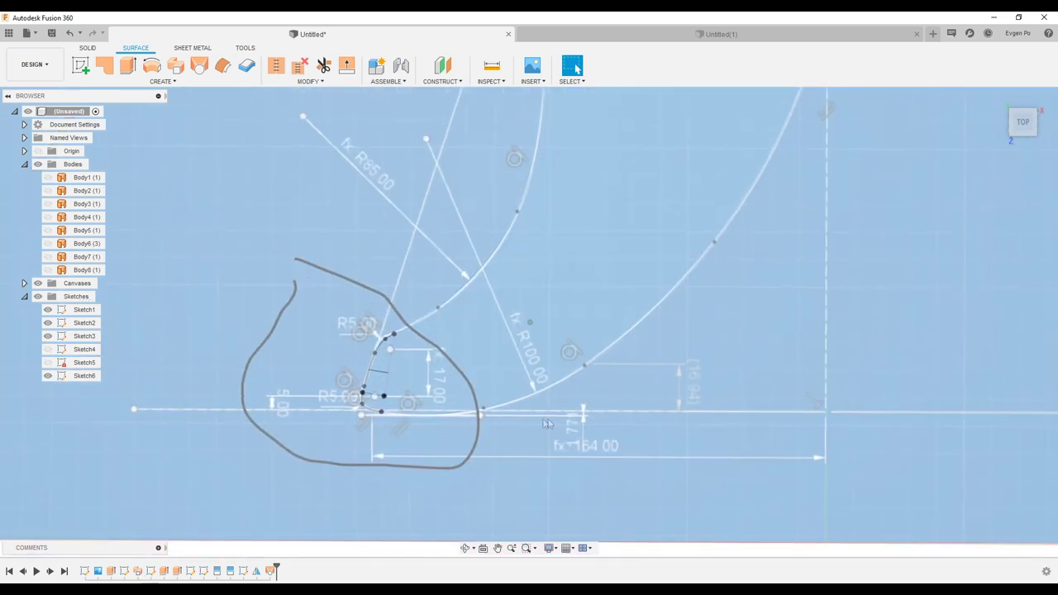
pyautogui.keyDown('shift'); pyautogui.moveTo(608, 395); pyautogui.dragTo(416, 202, button='middle'); pyautogui.keyUp('shift')
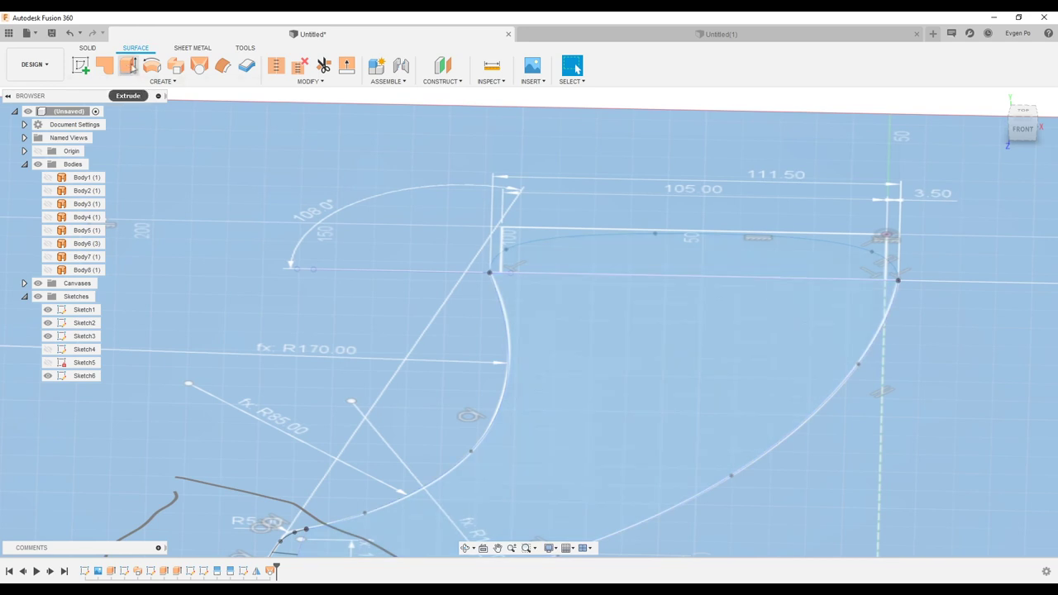
pyautogui.click(624, 275)
pyautogui.press('e')
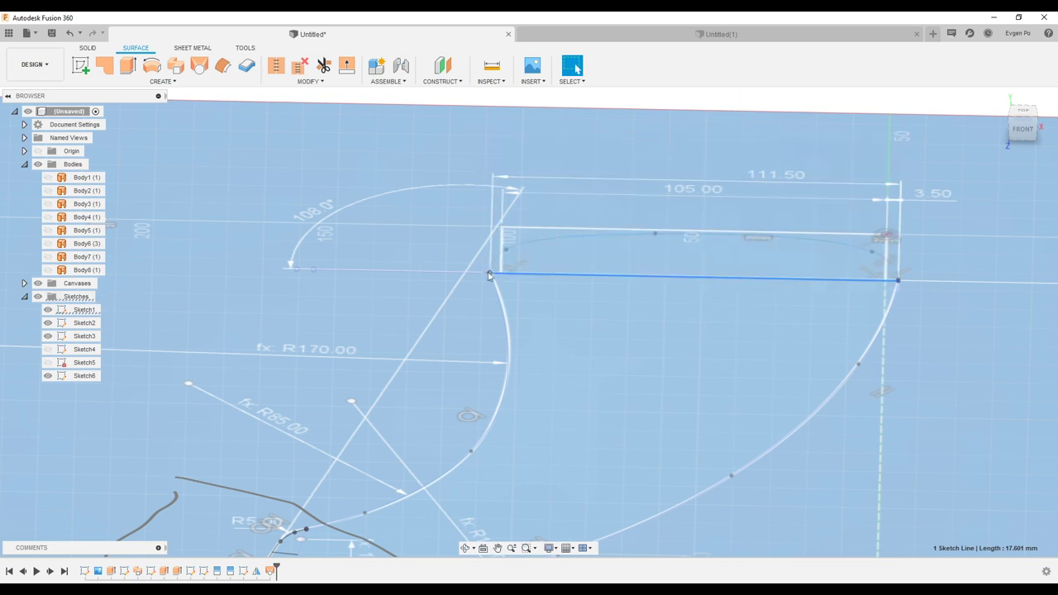
pyautogui.moveTo(906, 276)
pyautogui.keyDown('shift'); pyautogui.mouseDown(button='middle')
pyautogui.moveTo(683, 265)
pyautogui.moveTo(323, 191)
pyautogui.mouseUp(button='middle'); pyautogui.keyUp('shift')
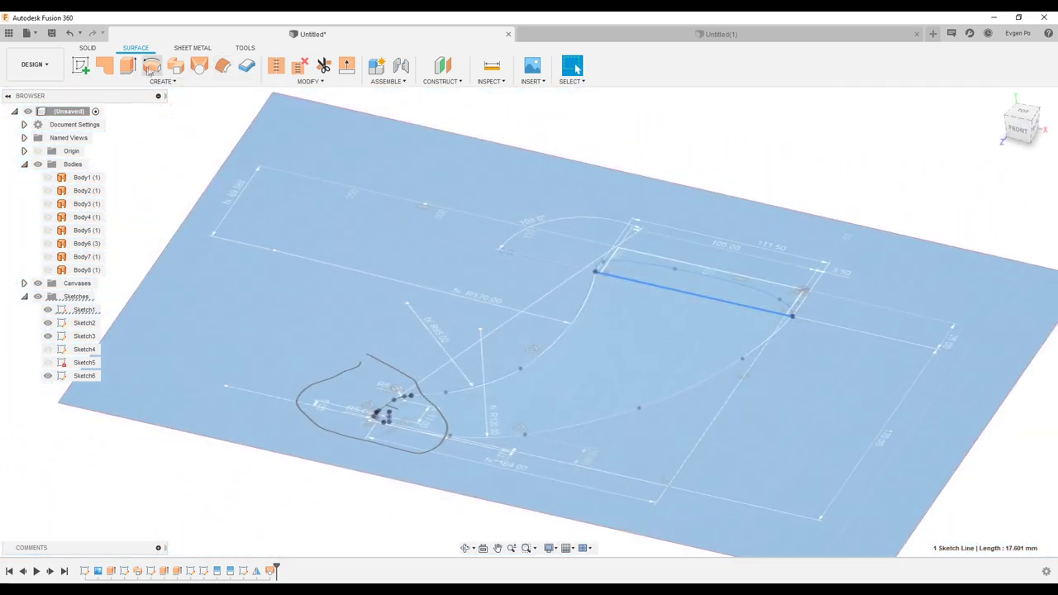
pyautogui.click(174, 71)
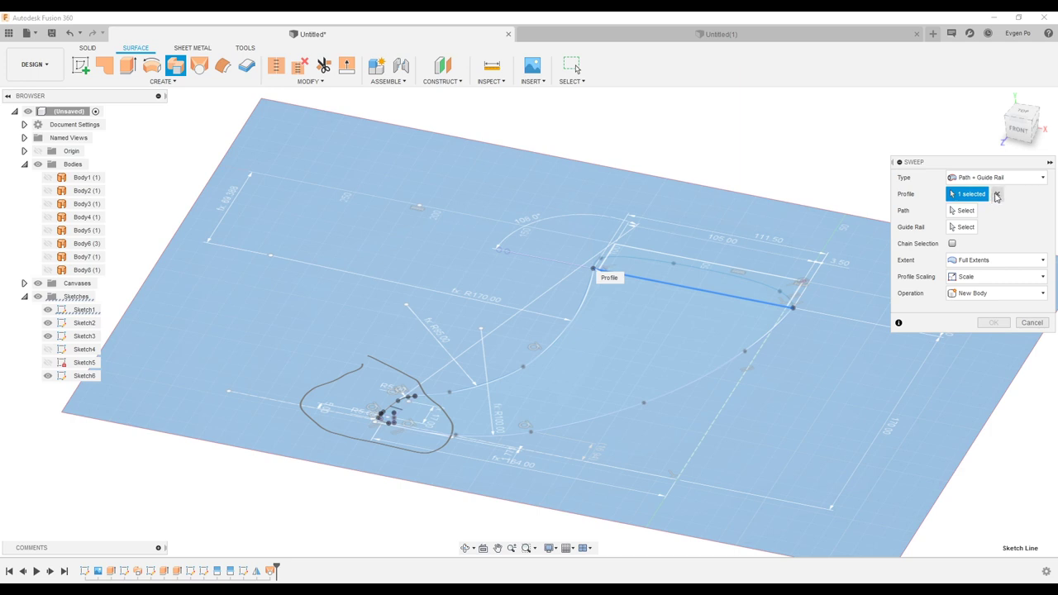
# Sweep along the inner curve with the outer arc as guide rail, extent Perpendicular to Path
pyautogui.click(718, 276)
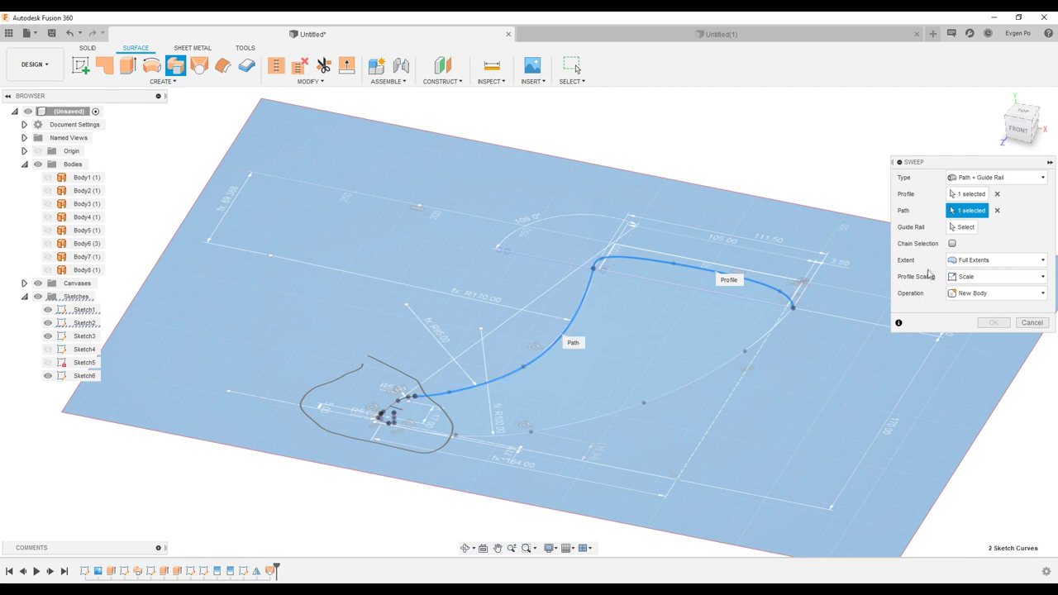
pyautogui.click(610, 419)
pyautogui.scroll(5, 405, 409)
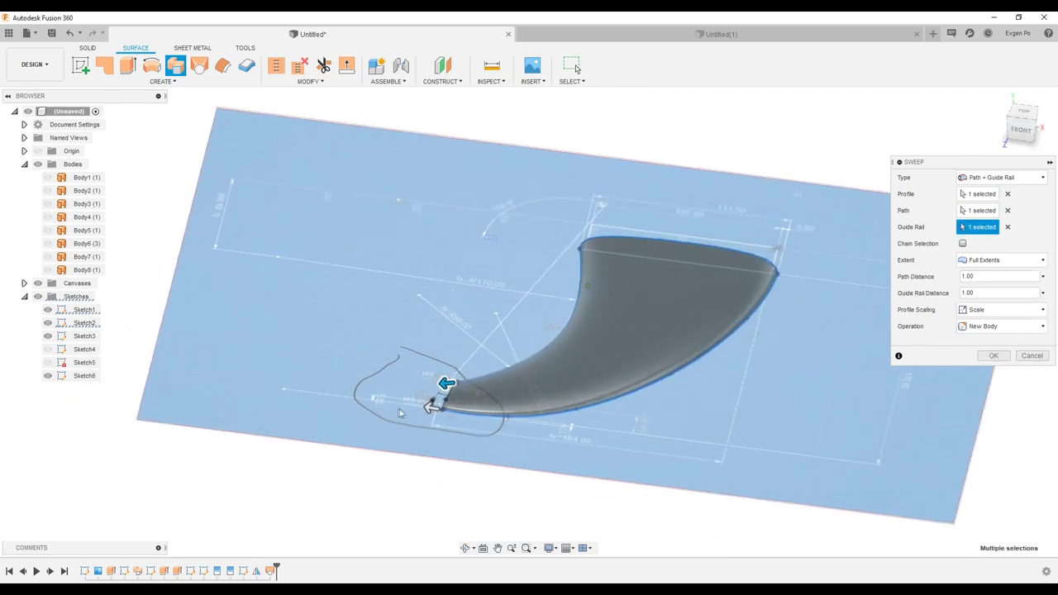
pyautogui.scroll(-5, 457, 424)
pyautogui.click(1021, 262)
pyautogui.click(1009, 277)
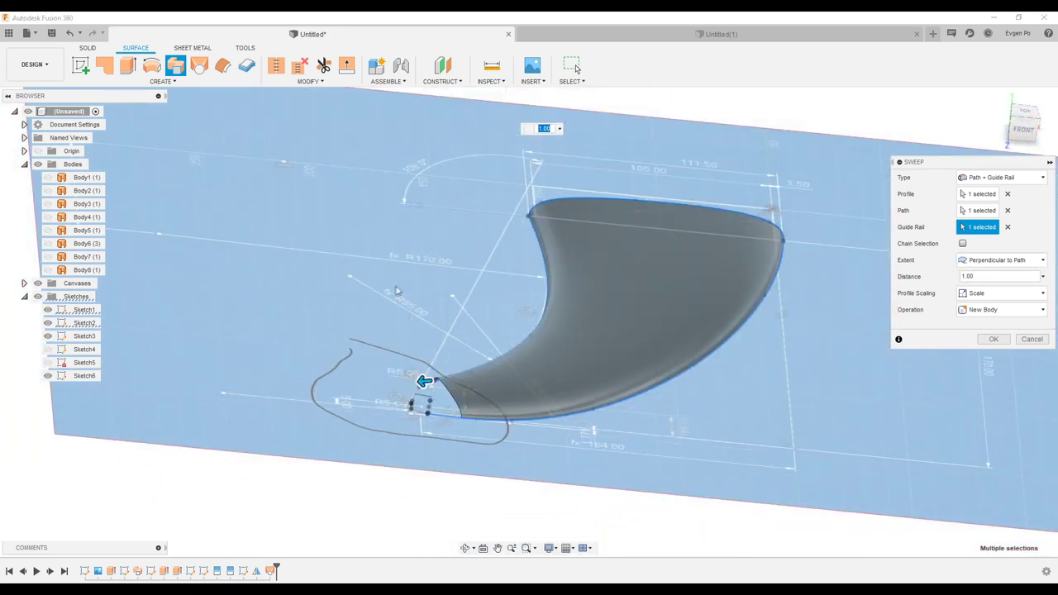
# Try Stretch profile scaling, then revert to Scale and create the sweep as Body9
pyautogui.keyDown('shift'); pyautogui.moveTo(447, 355); pyautogui.dragTo(407, 311, button='middle'); pyautogui.keyUp('shift')
pyautogui.scroll(3, 393, 449)
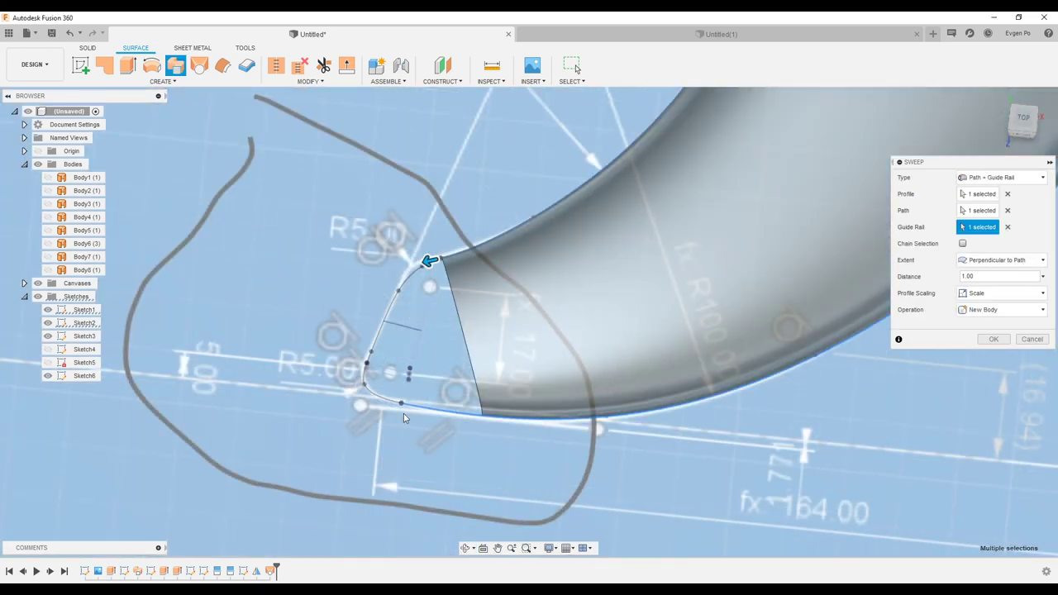
pyautogui.scroll(3, 393, 449)
pyautogui.scroll(2, 392, 449)
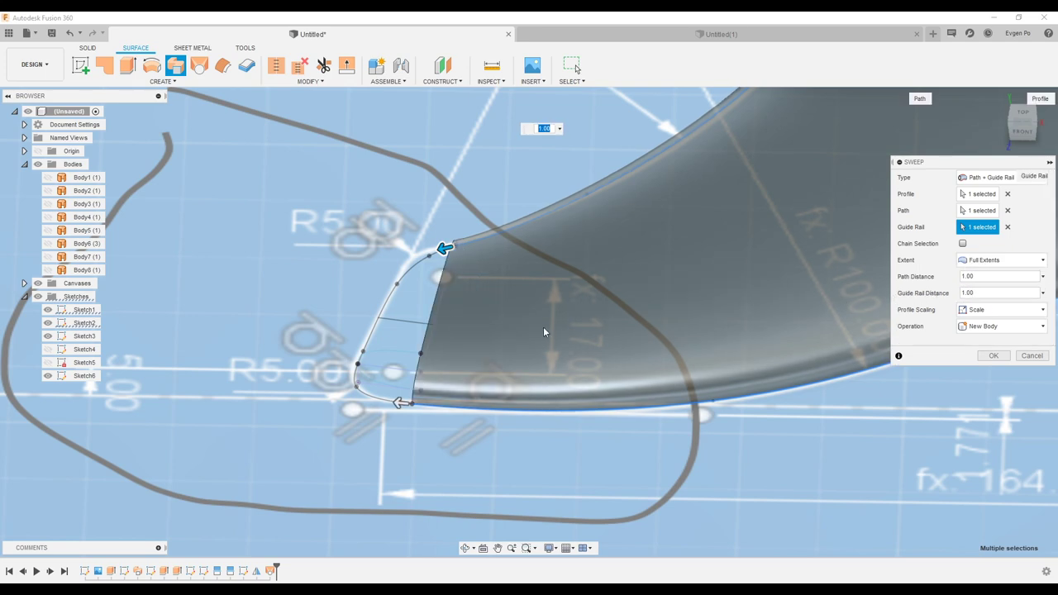
pyautogui.keyDown('shift'); pyautogui.moveTo(544, 331); pyautogui.dragTo(571, 339, button='middle'); pyautogui.keyUp('shift')
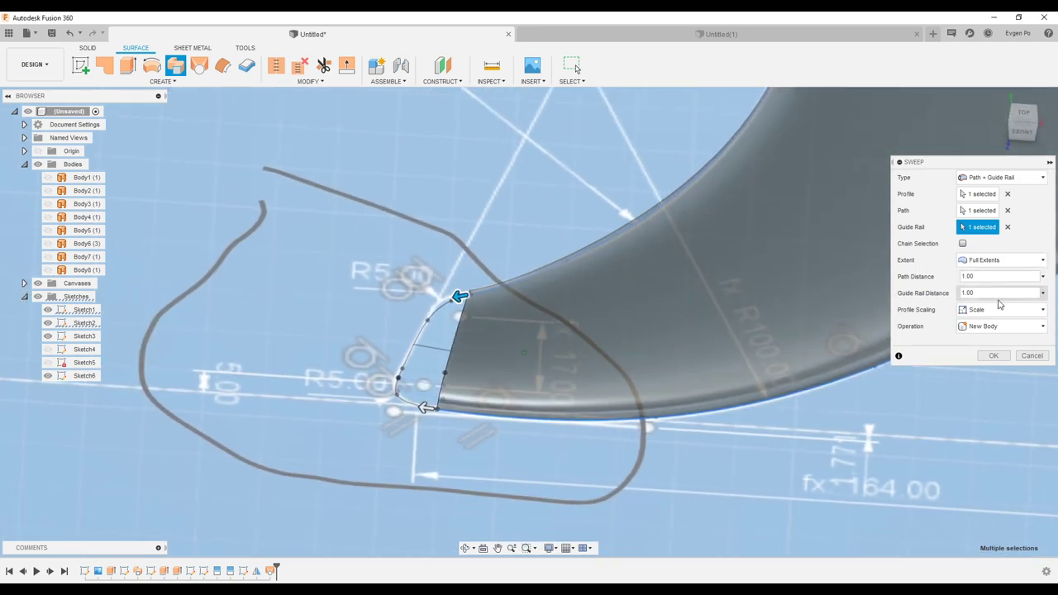
pyautogui.click(992, 344)
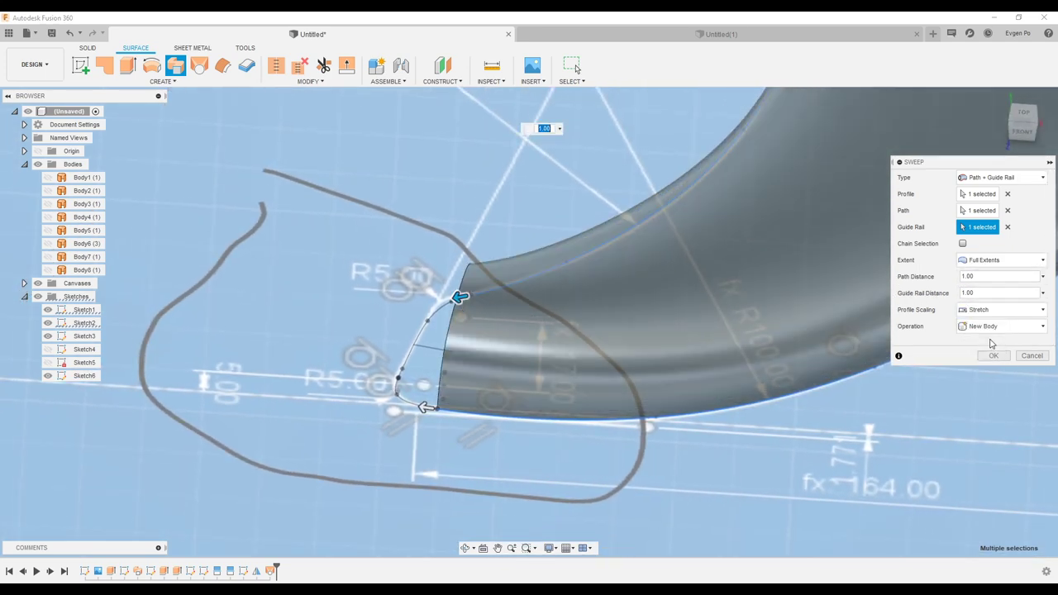
pyautogui.keyDown('shift'); pyautogui.moveTo(951, 352); pyautogui.dragTo(875, 366, button='middle'); pyautogui.keyUp('shift')
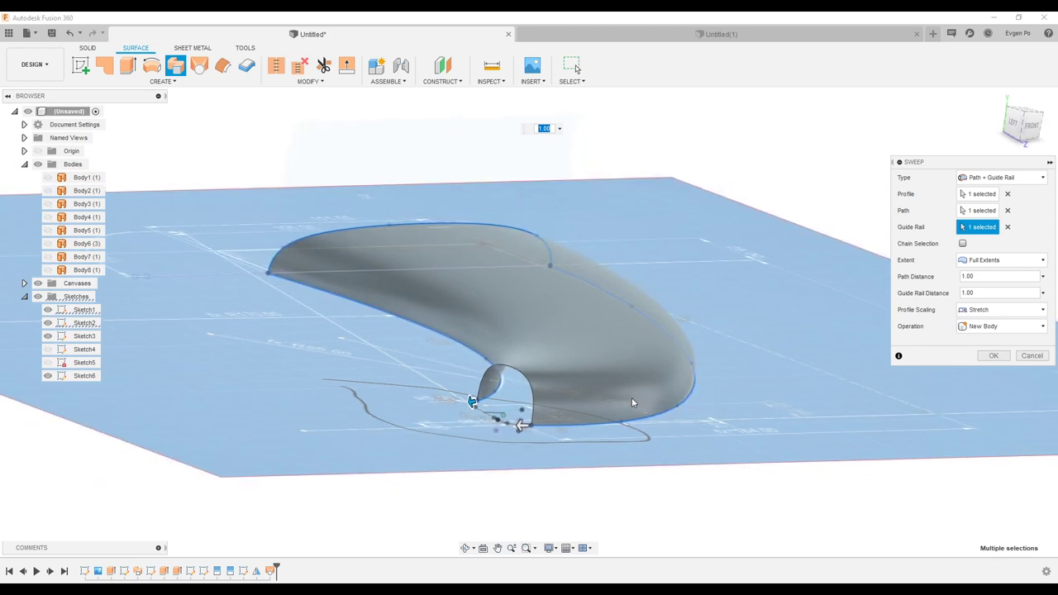
pyautogui.click(987, 311)
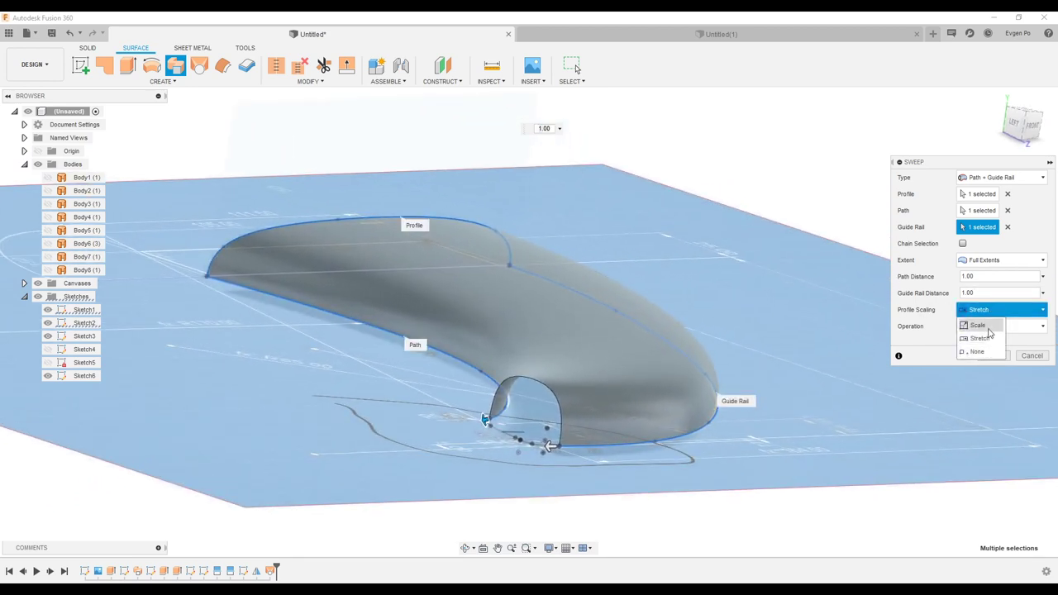
pyautogui.click(980, 326)
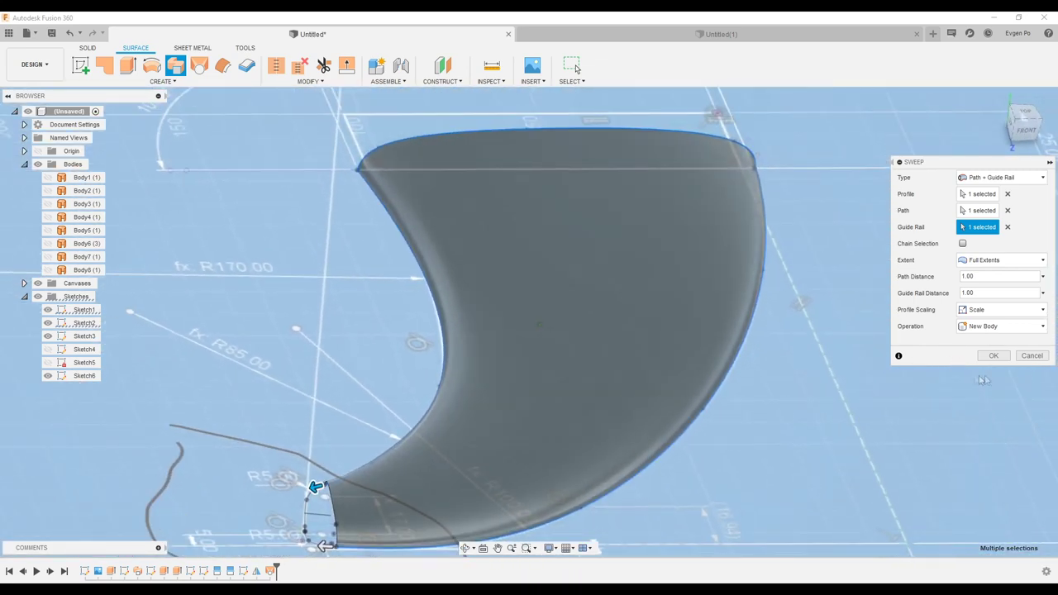
pyautogui.click(995, 356)
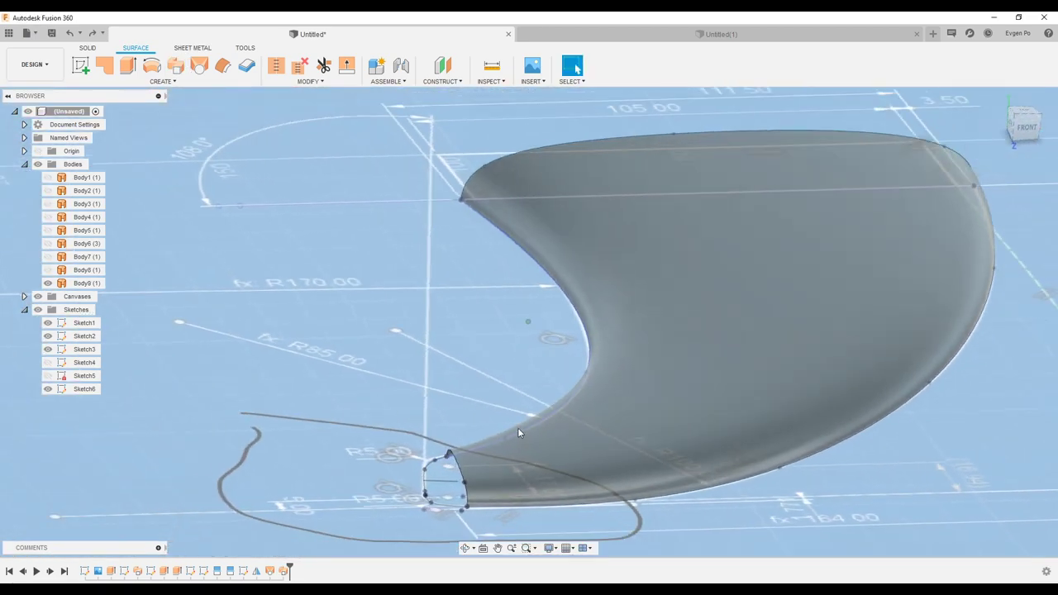
# Orbit to a near-front view and select Body9 and its top spline edge
pyautogui.moveTo(518, 431)
pyautogui.keyDown('shift'); pyautogui.mouseDown(button='middle')
pyautogui.moveTo(592, 389)
pyautogui.moveTo(593, 376)
pyautogui.mouseUp(button='middle'); pyautogui.keyUp('shift')
pyautogui.click(223, 151)
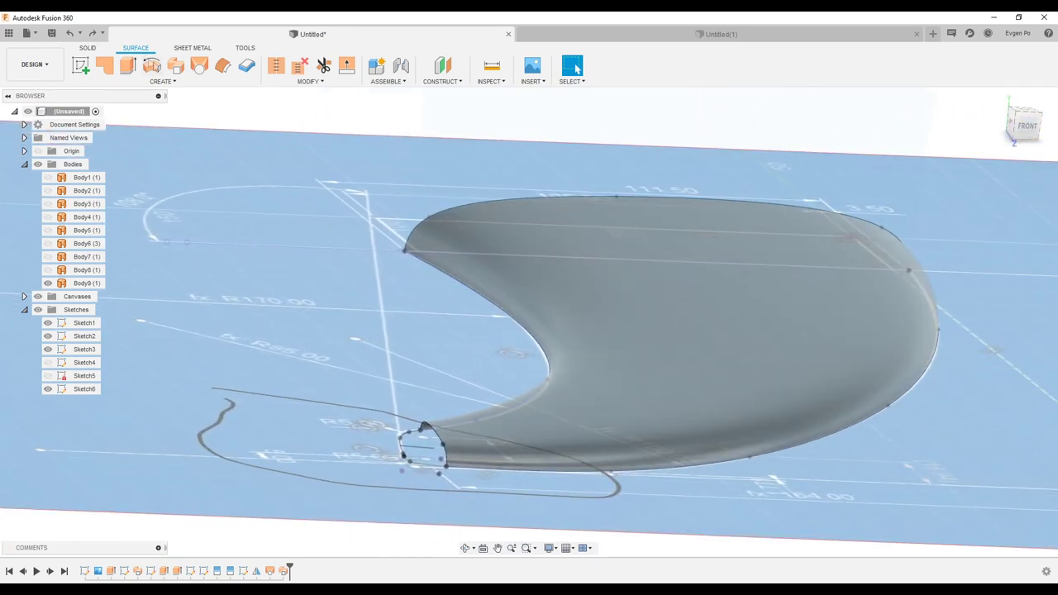
pyautogui.keyDown('shift'); pyautogui.moveTo(694, 355); pyautogui.dragTo(716, 367, button='middle'); pyautogui.keyUp('shift')
pyautogui.scroll(5, 716, 367)
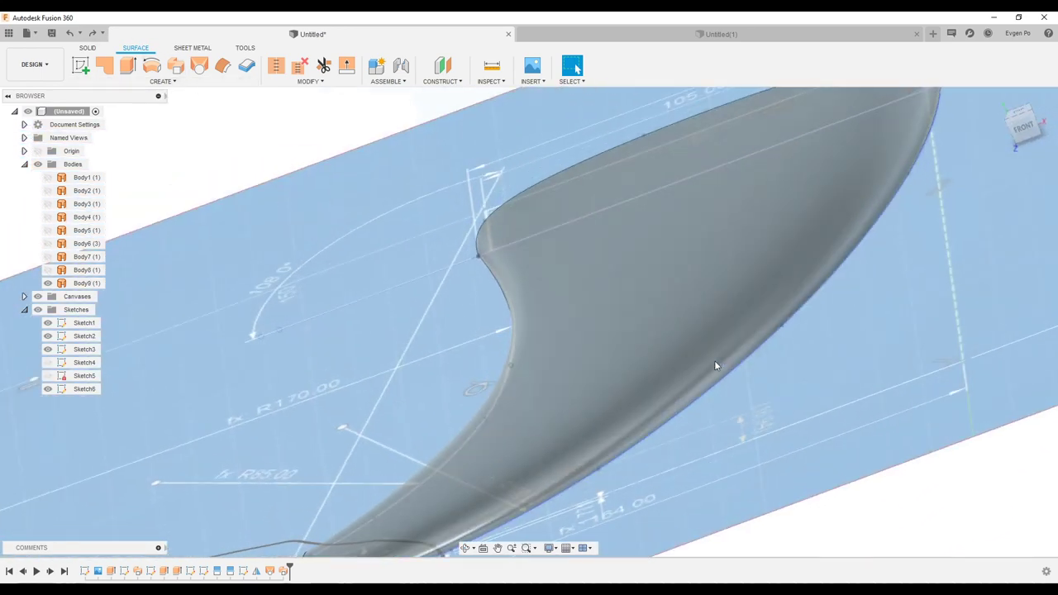
pyautogui.click(715, 361)
pyautogui.moveTo(716, 361)
pyautogui.keyDown('shift'); pyautogui.mouseDown(button='middle')
pyautogui.moveTo(583, 312)
pyautogui.moveTo(463, 318)
pyautogui.mouseUp(button='middle'); pyautogui.keyUp('shift')
pyautogui.click(369, 323)
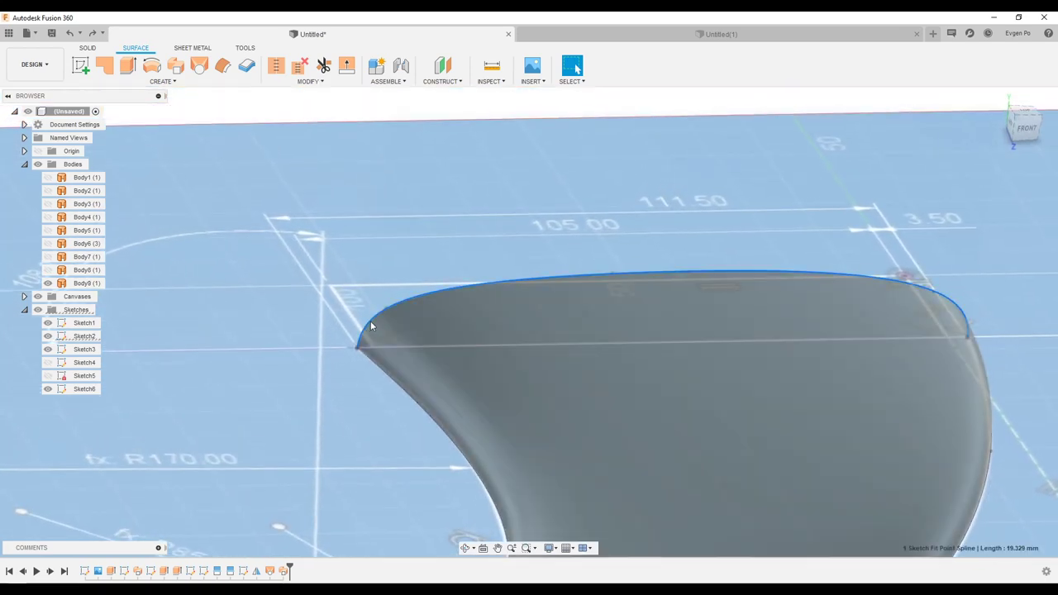
# Edit Sketch2 to inspect the spline's curvature, then finish the sketch and zoom in
pyautogui.rightClick(82, 336)
pyautogui.click(111, 368)
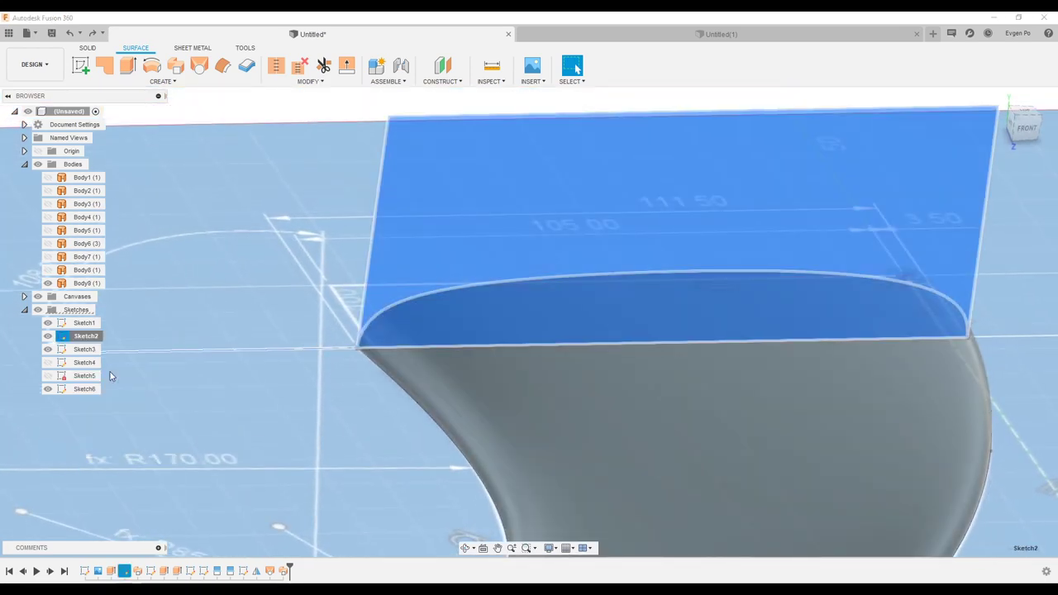
pyautogui.scroll(3, 716, 487)
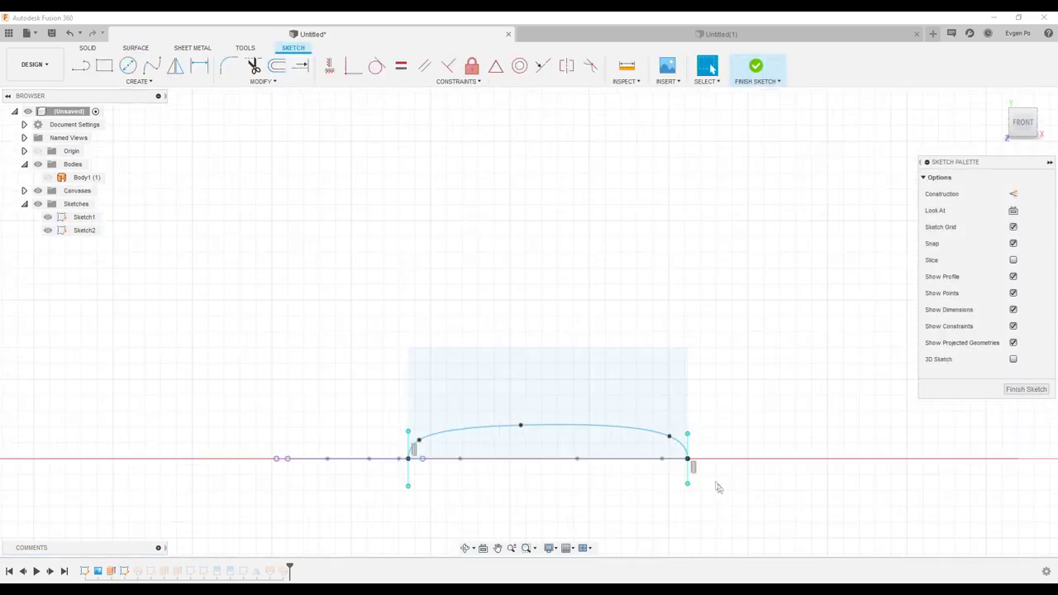
pyautogui.scroll(3, 687, 474)
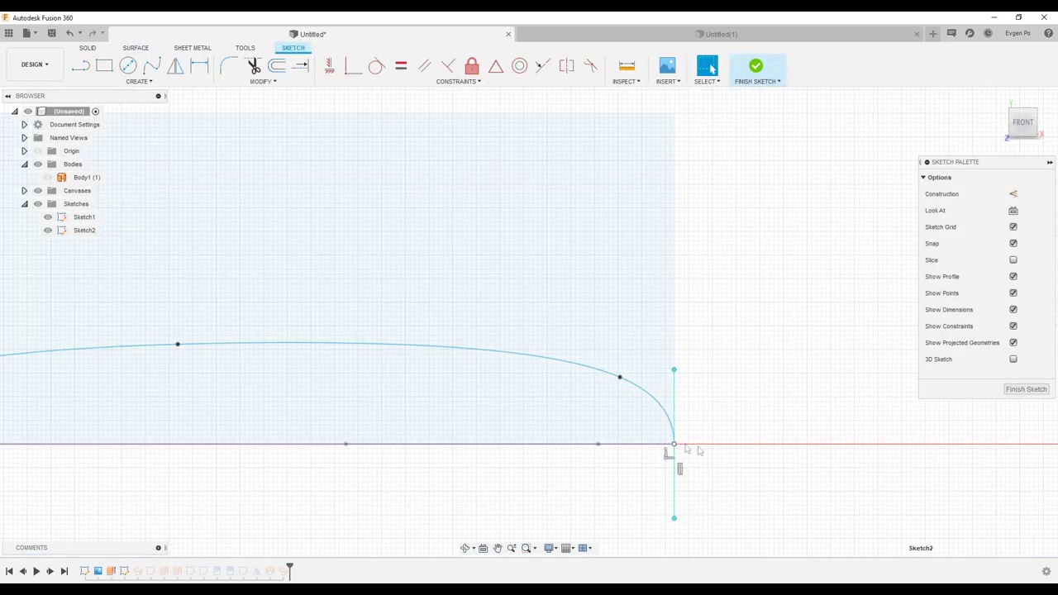
pyautogui.scroll(-3, 699, 451)
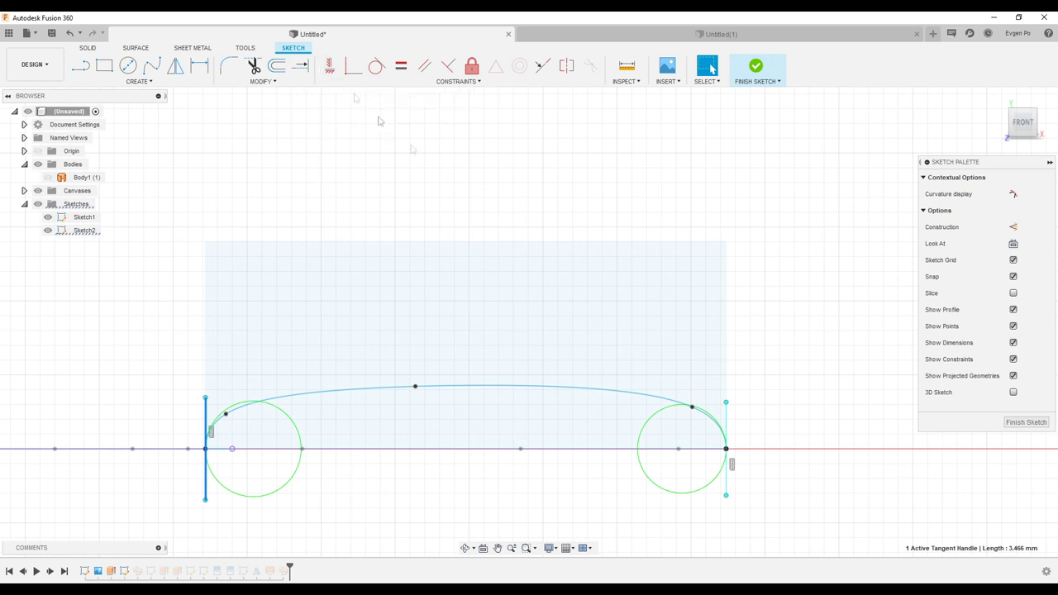
pyautogui.scroll(1, 700, 461)
pyautogui.scroll(1, 700, 460)
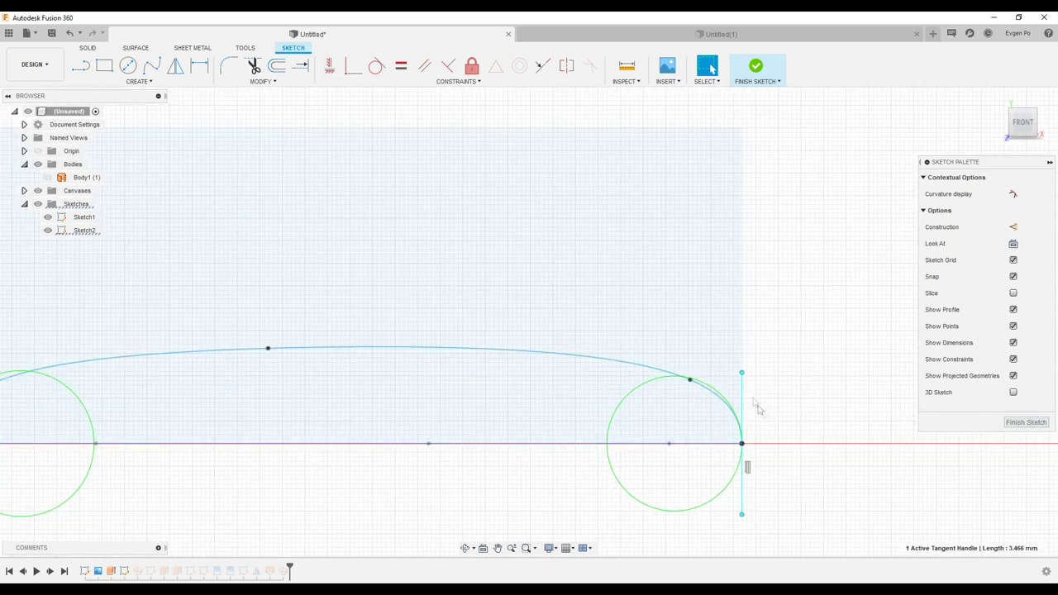
pyautogui.click(1044, 423)
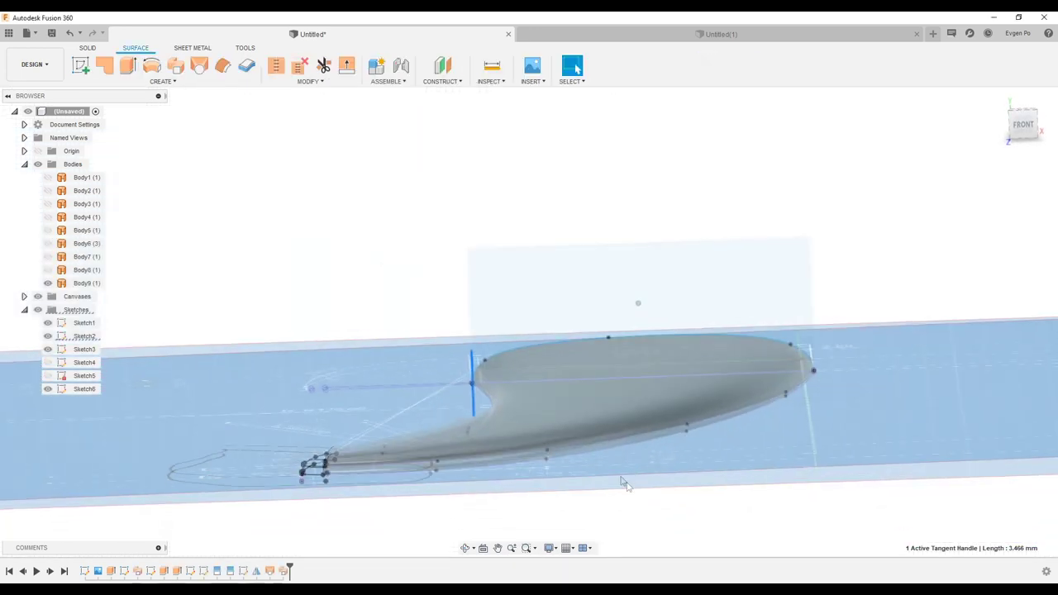
pyautogui.scroll(2, 624, 484)
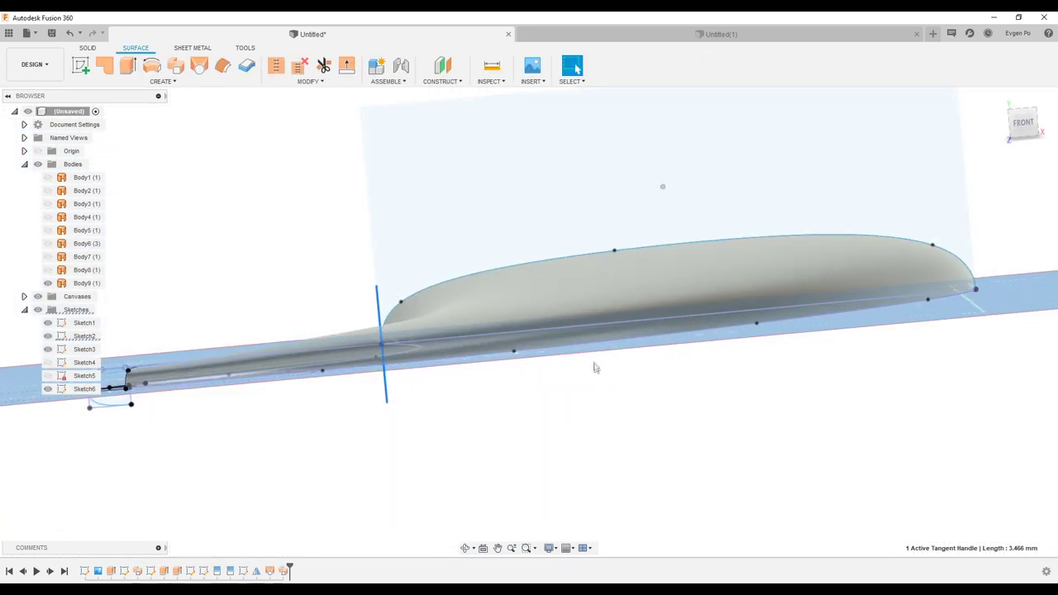
pyautogui.keyDown('shift'); pyautogui.moveTo(621, 336); pyautogui.dragTo(686, 330, button='middle'); pyautogui.keyUp('shift')
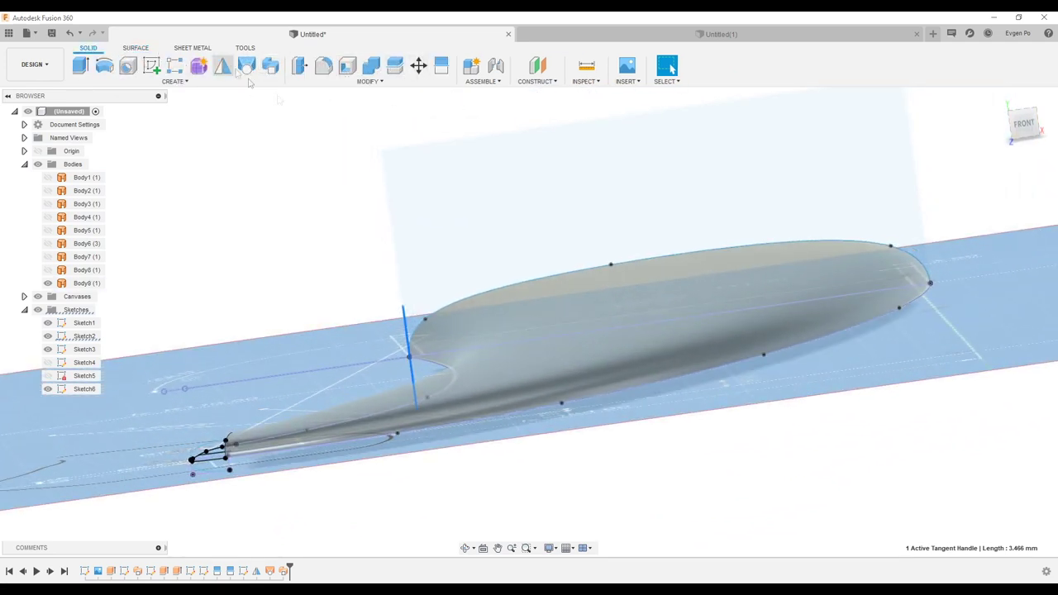
# Mirror the fin face across the origin plane, creating Body10
pyautogui.click(223, 67)
pyautogui.click(689, 351)
pyautogui.click(983, 211)
pyautogui.scroll(-3, 469, 387)
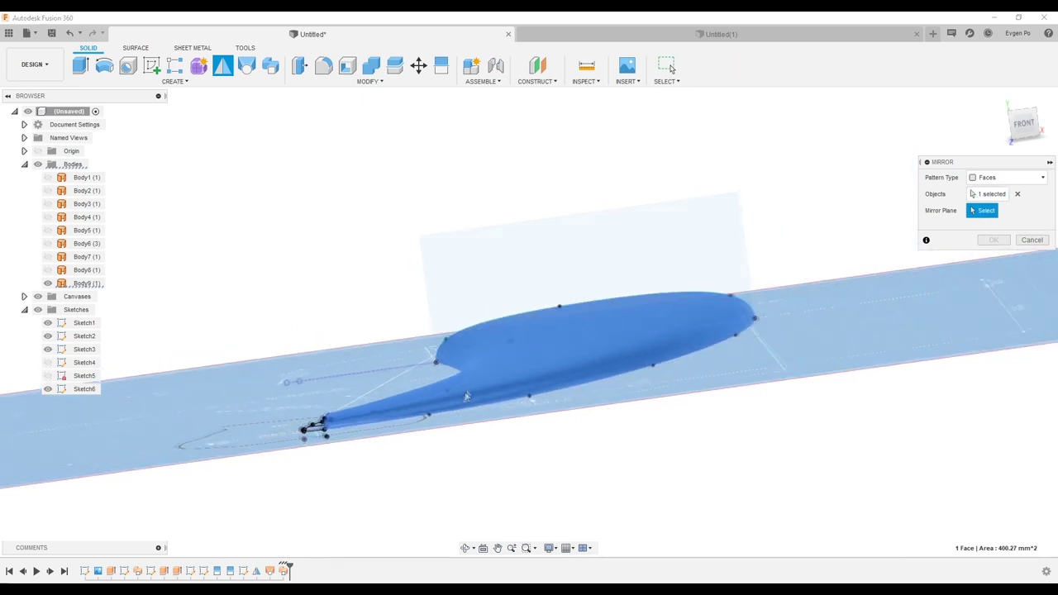
pyautogui.keyDown('shift'); pyautogui.moveTo(468, 387); pyautogui.dragTo(299, 389, button='middle'); pyautogui.keyUp('shift')
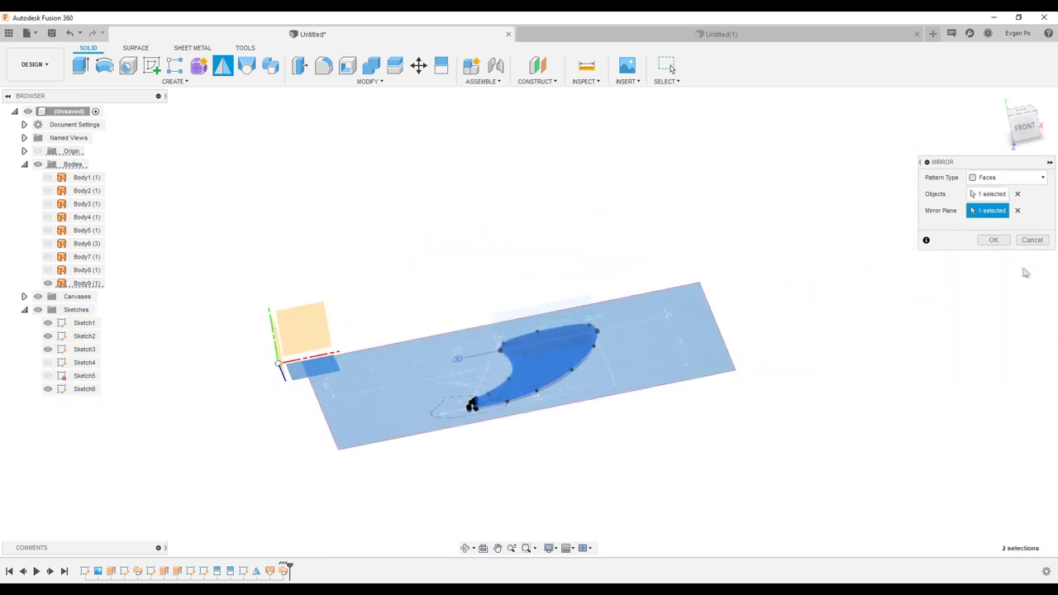
pyautogui.click(989, 240)
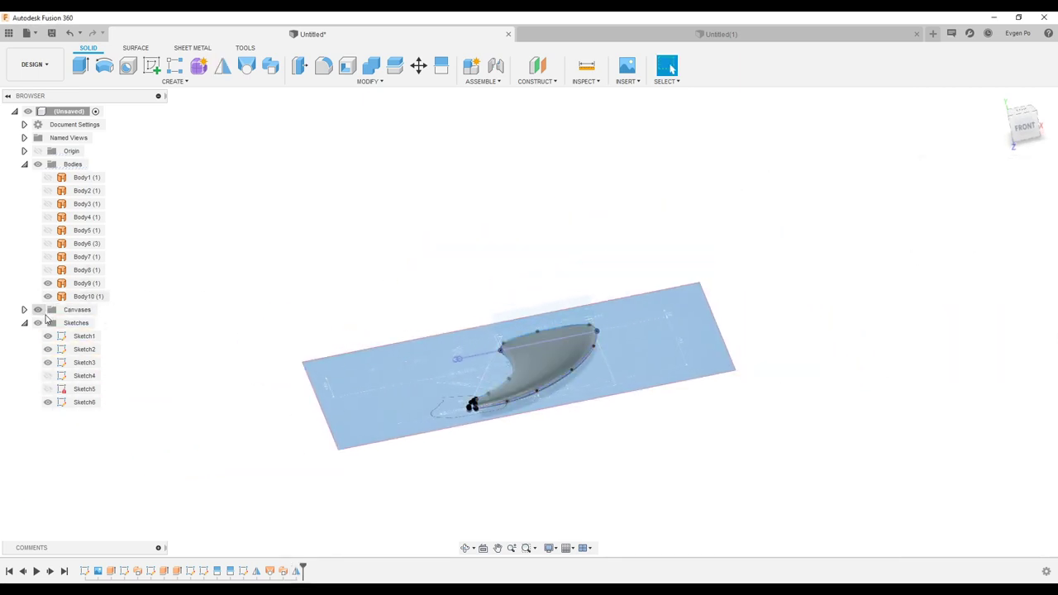
# Hide the reference canvas image and bring the full mirrored fin into view
pyautogui.click(38, 310)
pyautogui.keyDown('shift'); pyautogui.moveTo(414, 446); pyautogui.dragTo(325, 422, button='middle'); pyautogui.keyUp('shift')
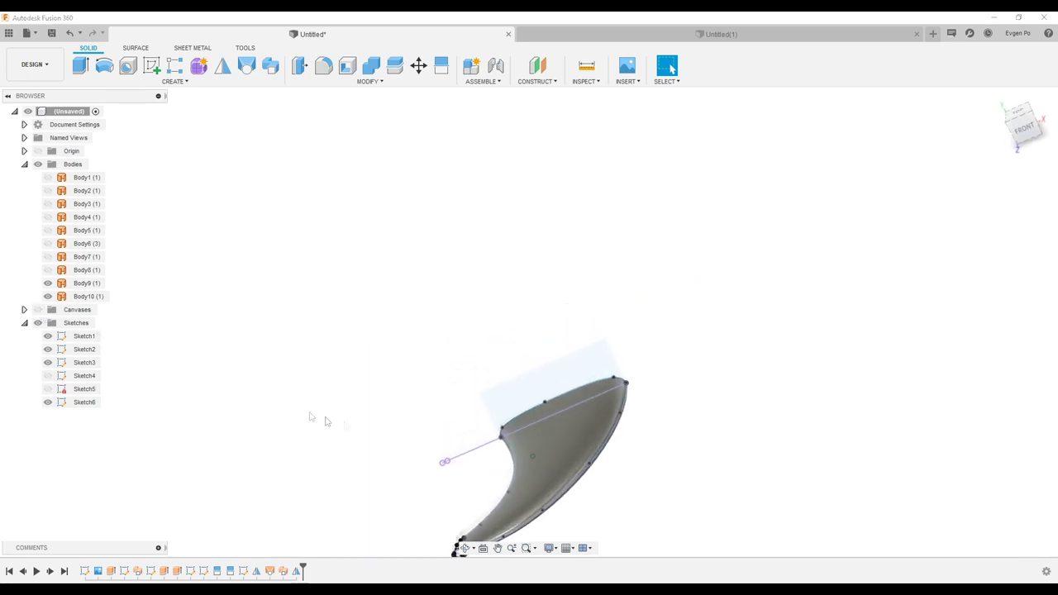
pyautogui.keyDown('shift'); pyautogui.moveTo(533, 338); pyautogui.dragTo(467, 87, button='middle'); pyautogui.keyUp('shift')
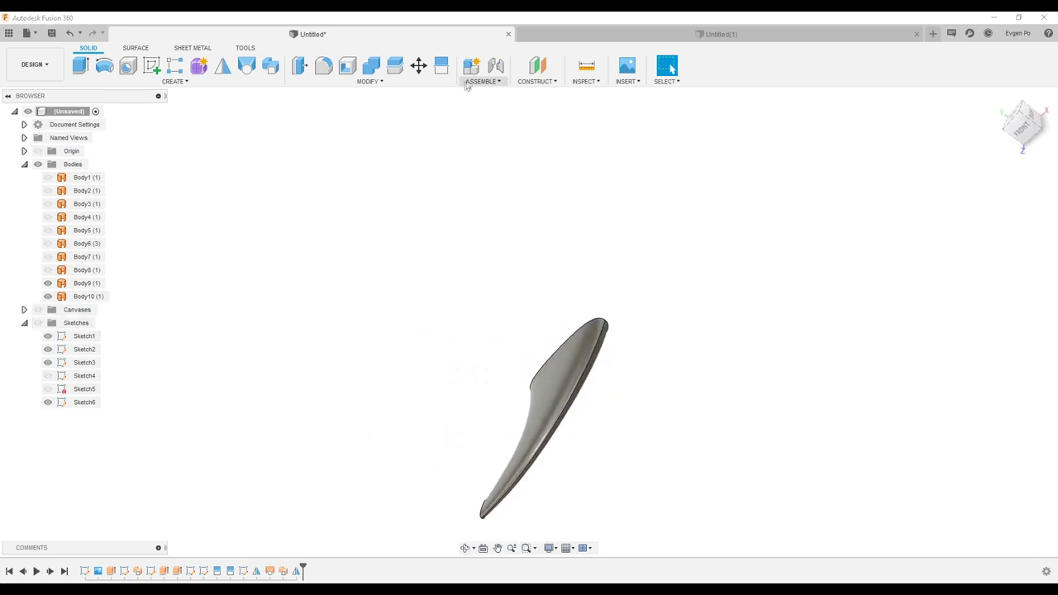
pyautogui.click(592, 83)
pyautogui.click(600, 135)
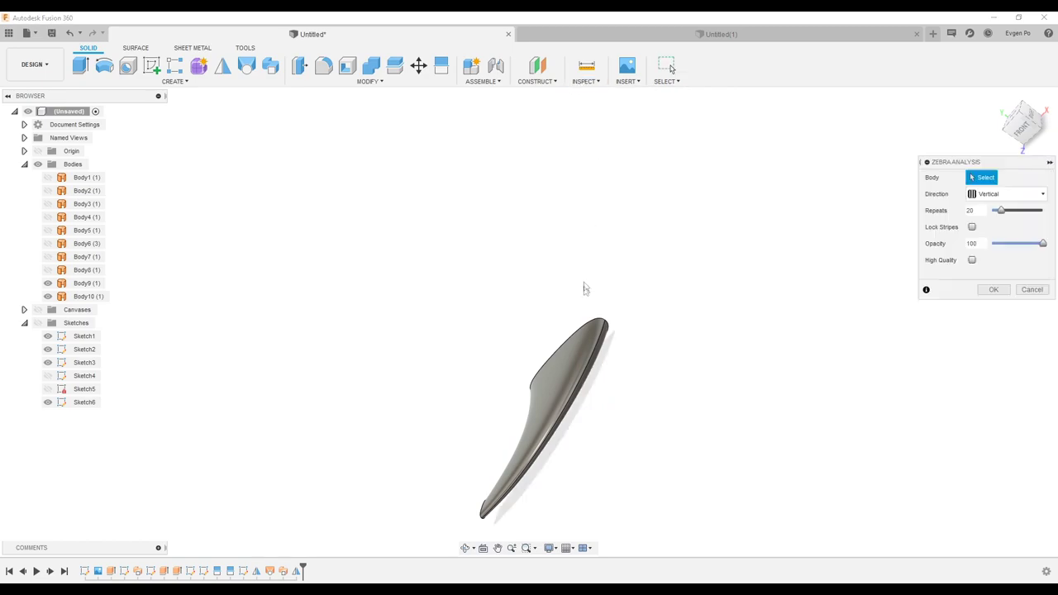
pyautogui.scroll(5, 583, 377)
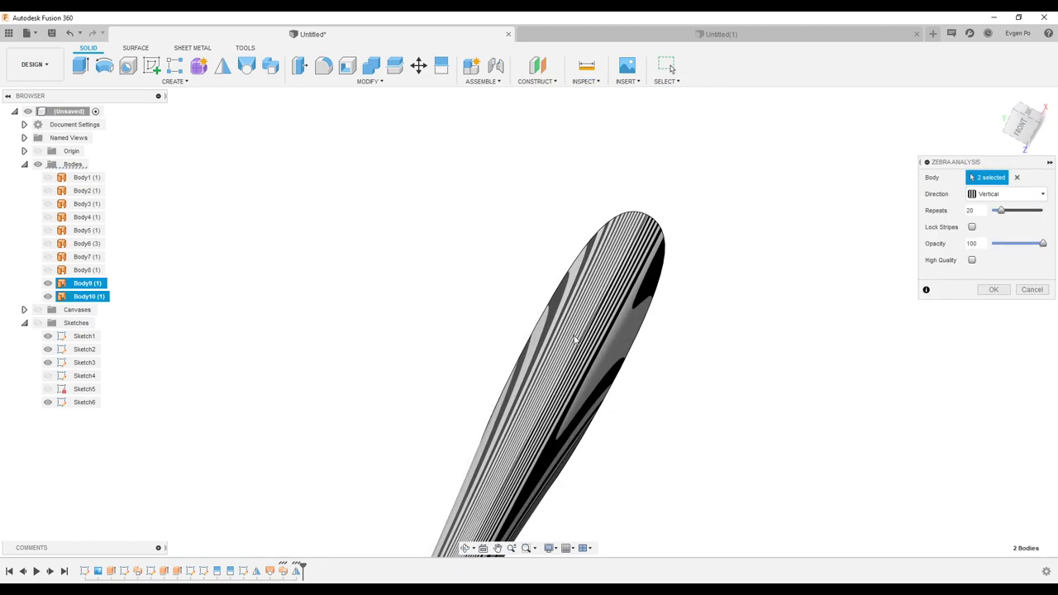
pyautogui.scroll(5, 582, 377)
pyautogui.scroll(2, 749, 350)
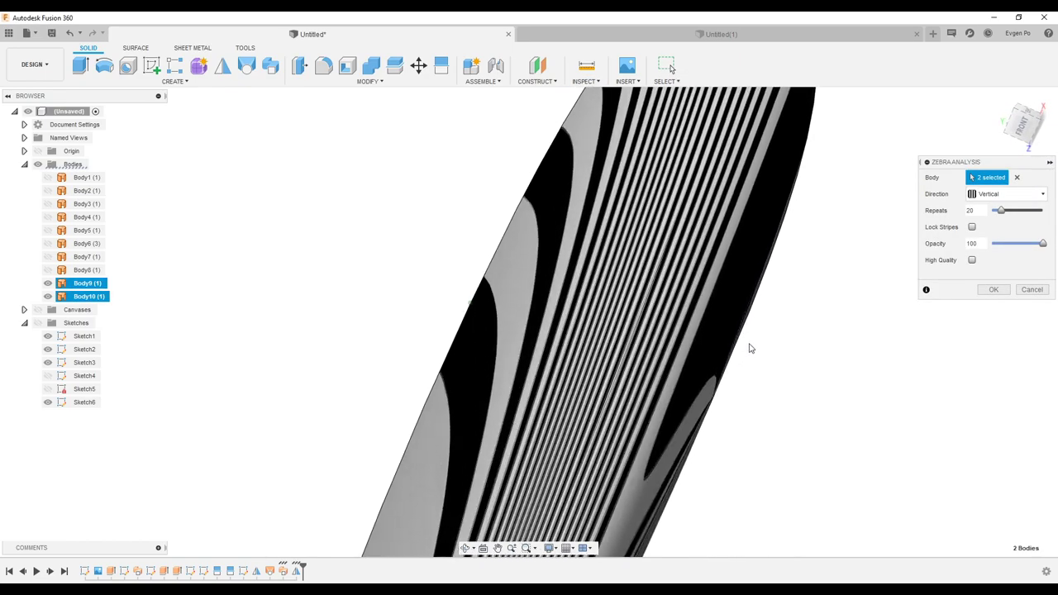
pyautogui.scroll(2, 769, 348)
pyautogui.scroll(1, 781, 350)
pyautogui.scroll(2, 781, 351)
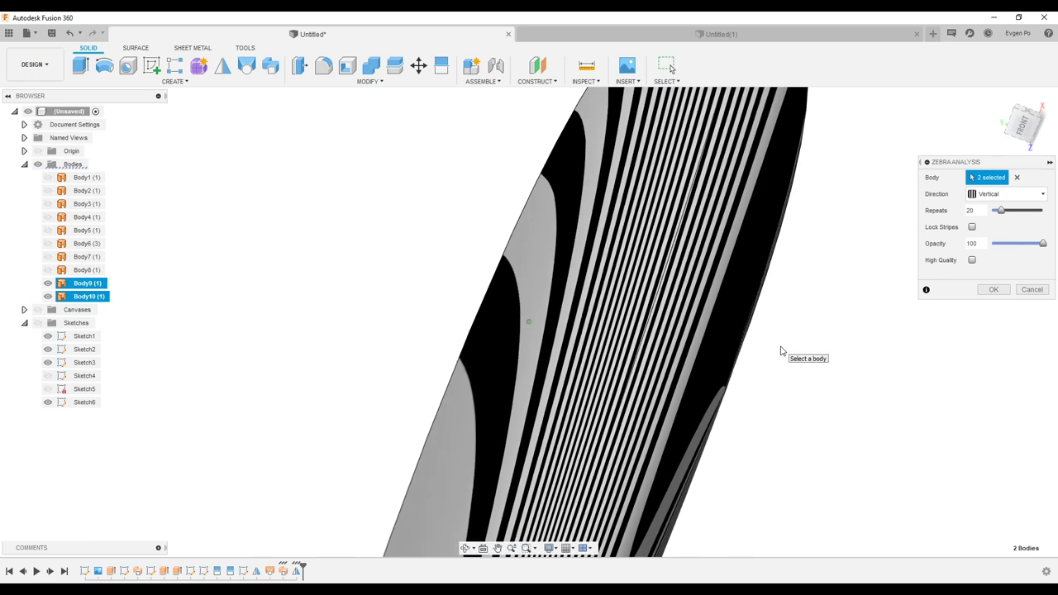
pyautogui.press('F6')
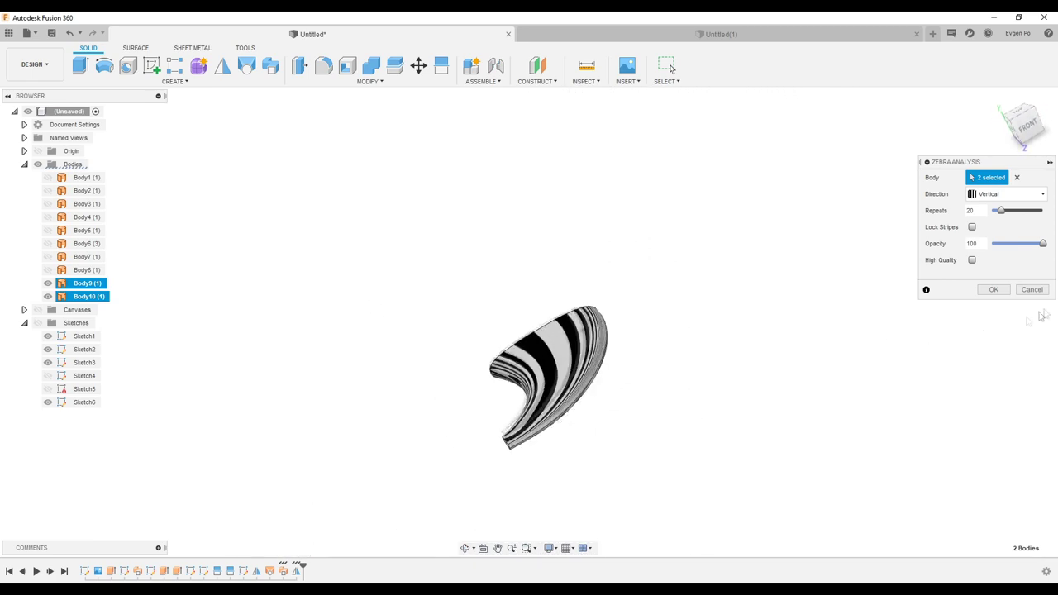
pyautogui.click(1032, 290)
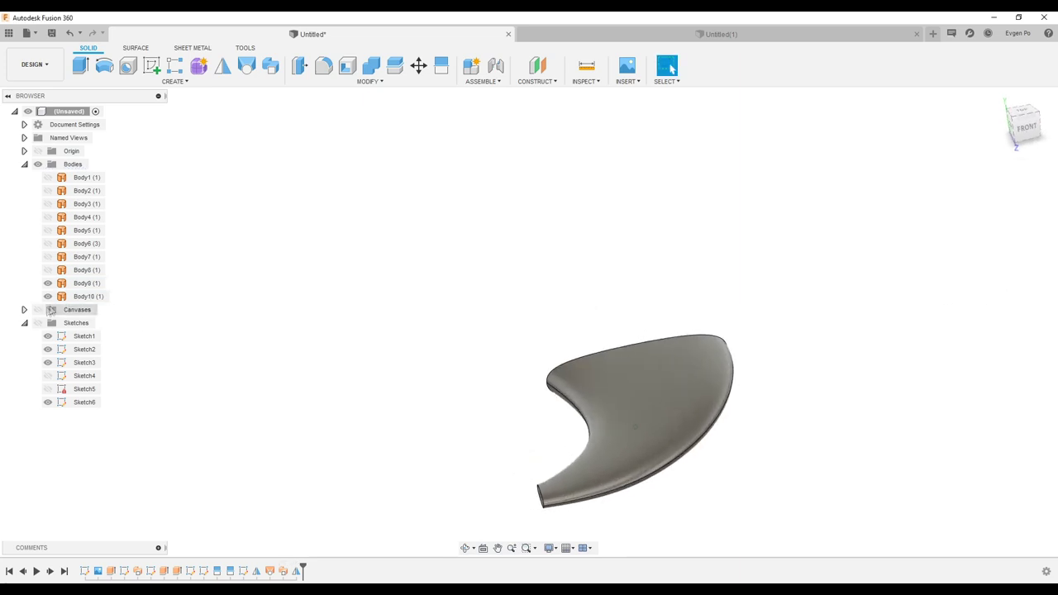
pyautogui.click(37, 324)
# Zoom in on the fin's open base tip and start a surface Extrude
pyautogui.keyDown('shift'); pyautogui.moveTo(370, 323); pyautogui.dragTo(402, 323, button='middle'); pyautogui.keyUp('shift')
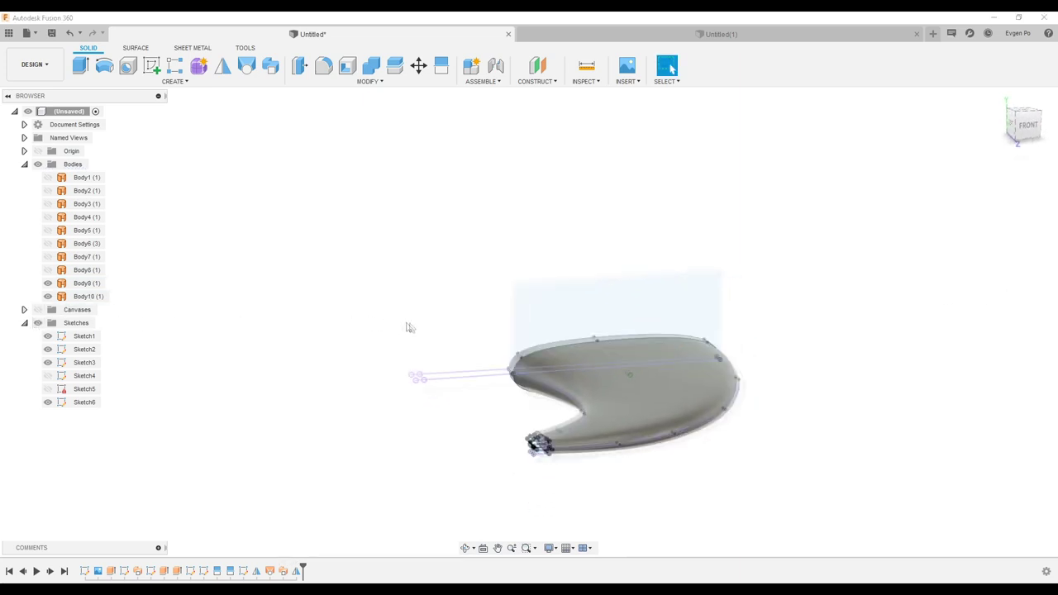
pyautogui.scroll(5, 463, 417)
pyautogui.scroll(3, 476, 422)
pyautogui.keyDown('shift'); pyautogui.moveTo(476, 422); pyautogui.dragTo(488, 413, button='middle'); pyautogui.keyUp('shift')
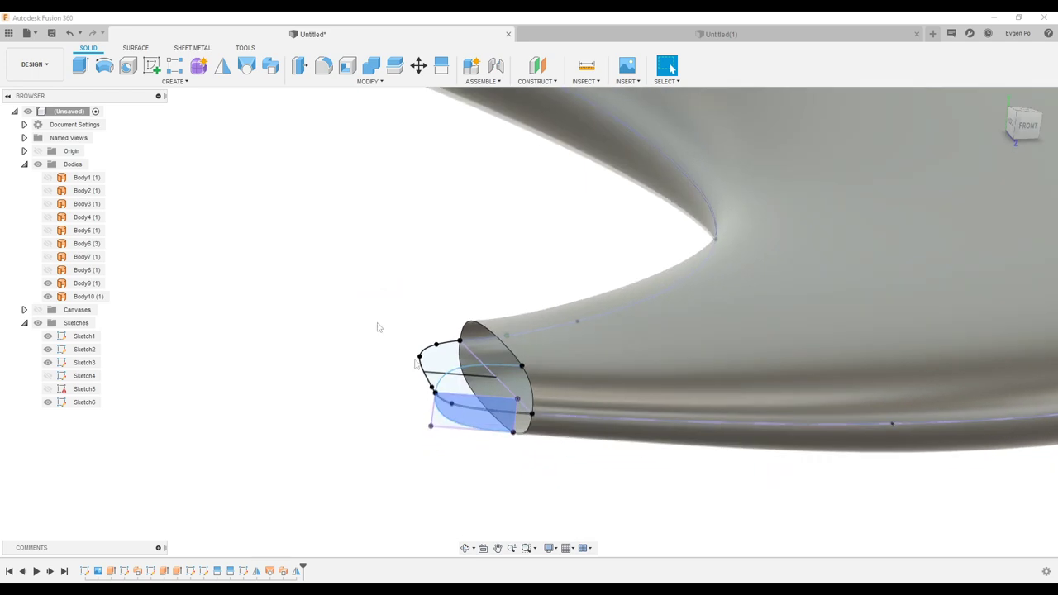
pyautogui.click(136, 48)
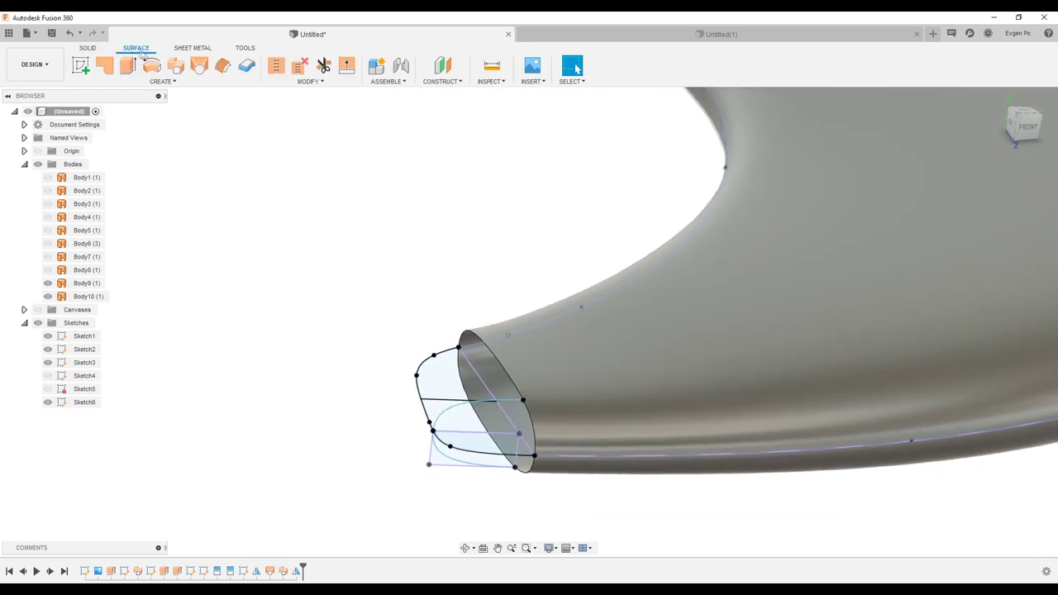
pyautogui.click(129, 65)
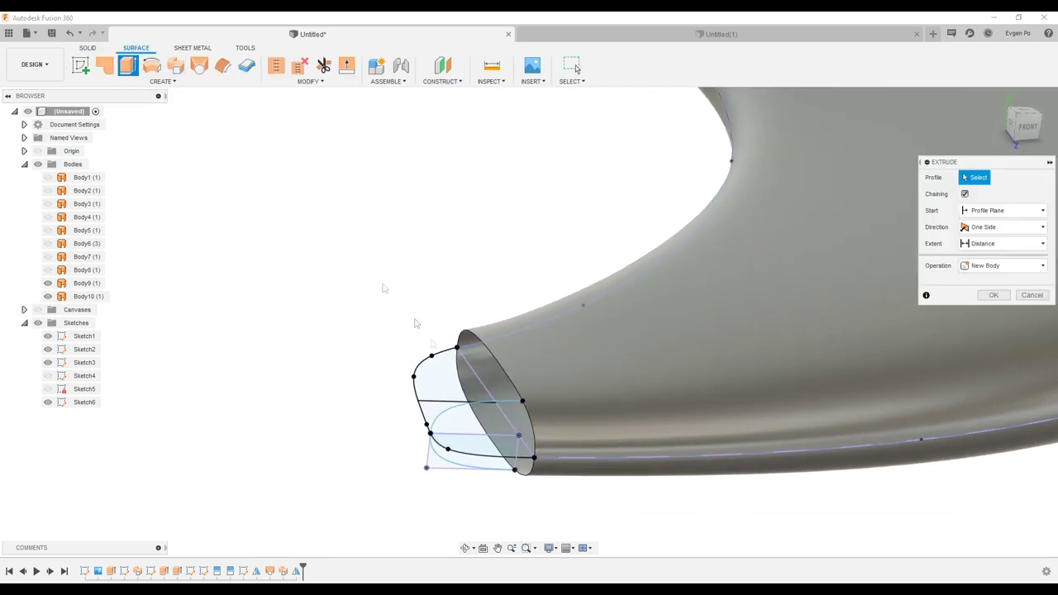
# Extrude the three end-cap profiles 0.60 mm downward as Body11 to Body13
pyautogui.click(489, 461)
pyautogui.moveTo(489, 460)
pyautogui.keyDown('shift'); pyautogui.mouseDown(button='middle')
pyautogui.moveTo(466, 369)
pyautogui.moveTo(456, 401)
pyautogui.mouseUp(button='middle'); pyautogui.keyUp('shift')
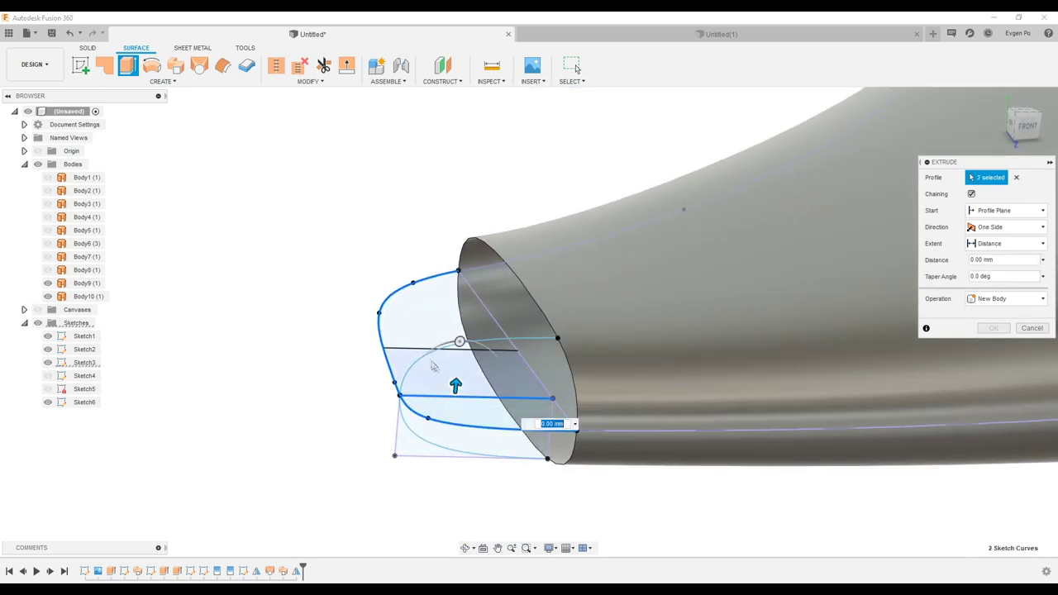
pyautogui.keyDown('shift'); pyautogui.moveTo(408, 347); pyautogui.dragTo(1033, 122, button='middle'); pyautogui.keyUp('shift')
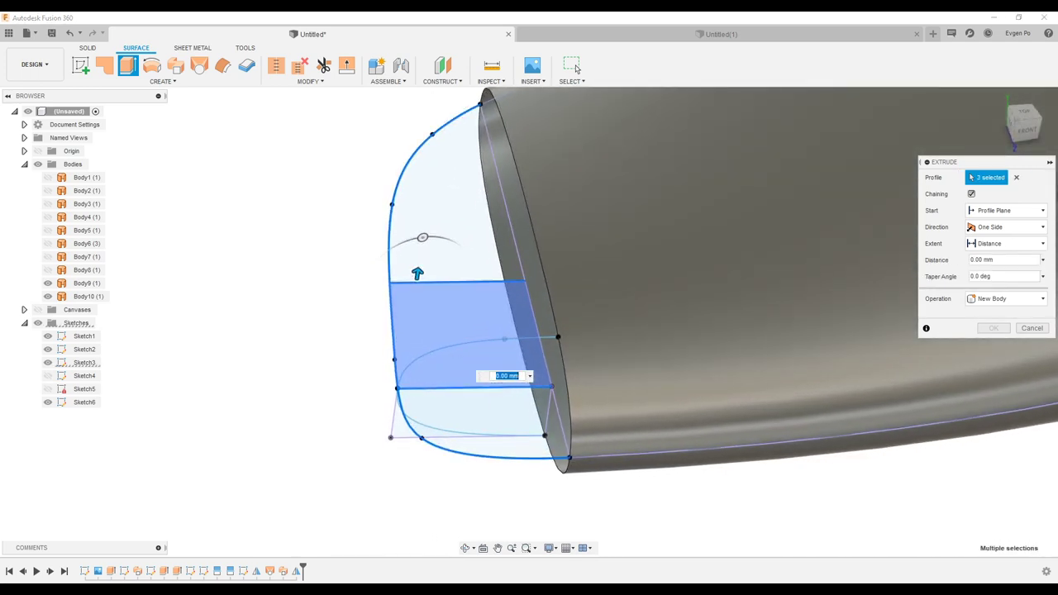
pyautogui.click(1033, 123)
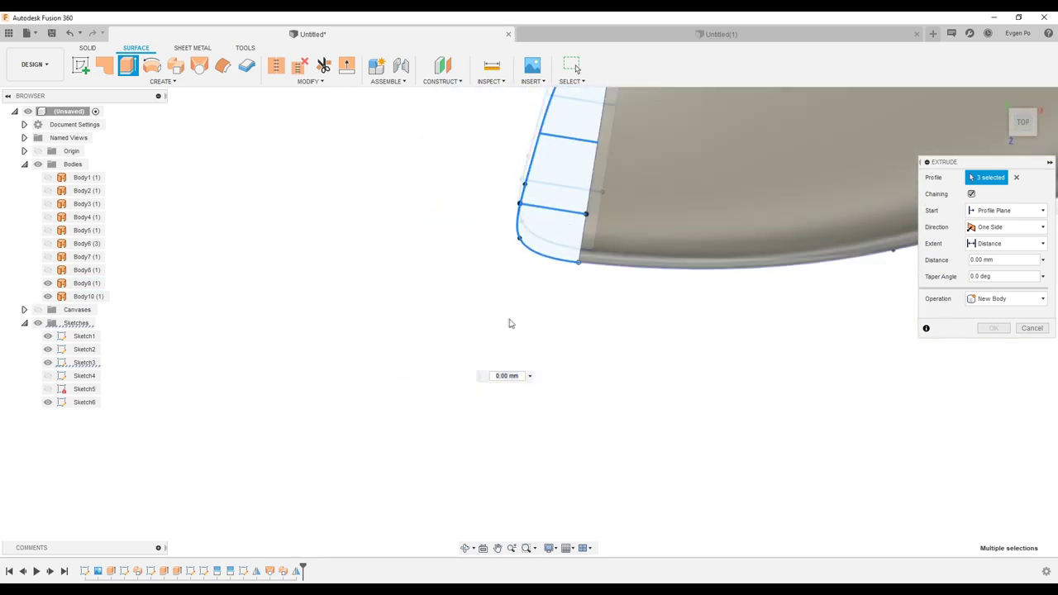
pyautogui.scroll(5, 535, 246)
pyautogui.scroll(-2, 536, 246)
pyautogui.moveTo(579, 248)
pyautogui.keyDown('shift'); pyautogui.mouseDown(button='middle')
pyautogui.moveTo(653, 245)
pyautogui.moveTo(496, 217)
pyautogui.mouseUp(button='middle'); pyautogui.keyUp('shift')
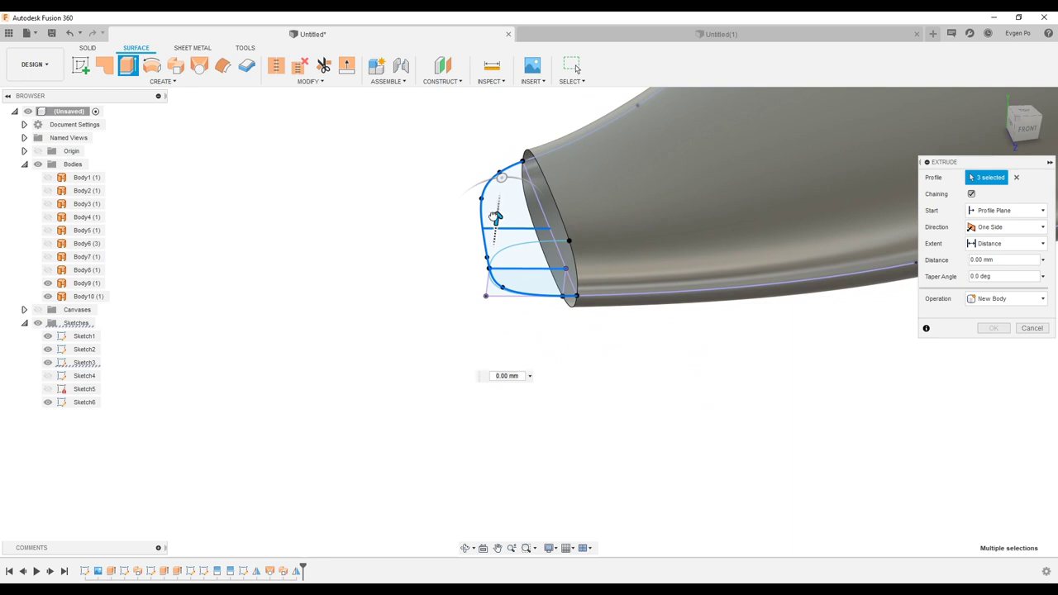
pyautogui.moveTo(496, 216); pyautogui.dragTo(490, 244)
pyautogui.click(994, 328)
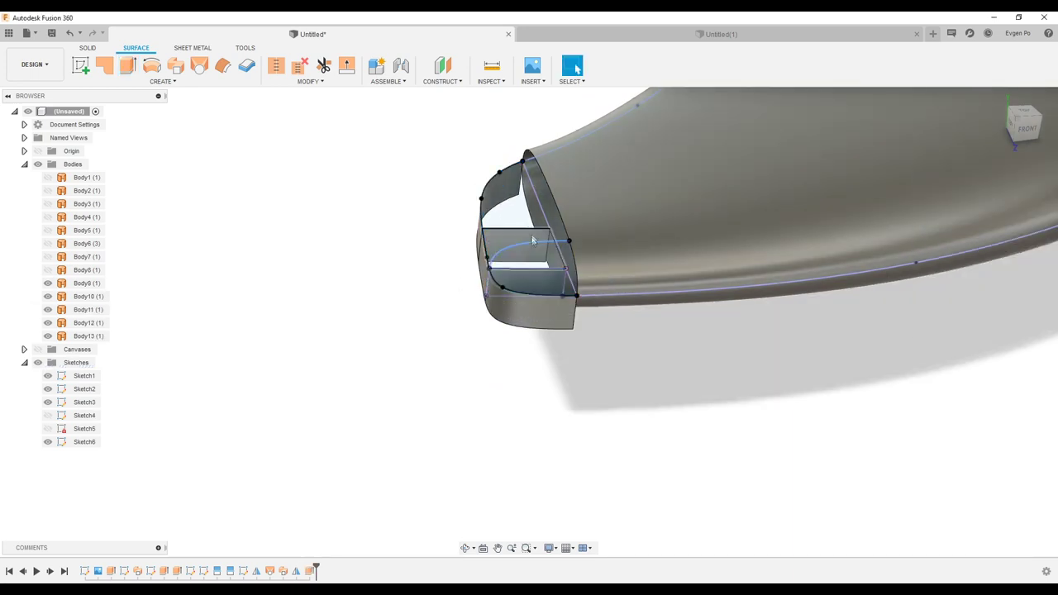
pyautogui.keyDown('shift'); pyautogui.moveTo(595, 240); pyautogui.dragTo(541, 220, button='middle'); pyautogui.keyUp('shift')
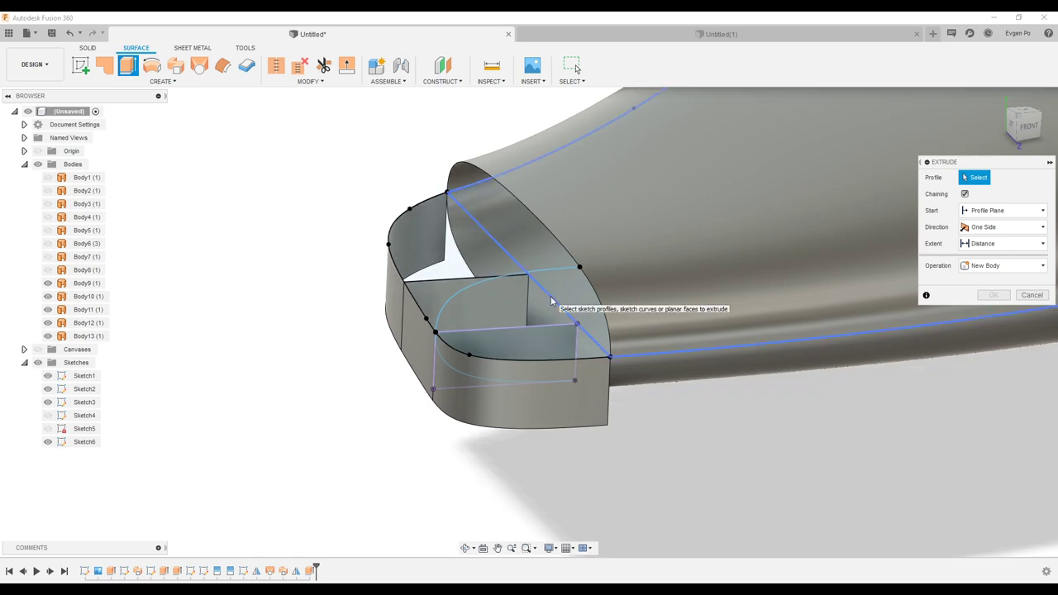
# With chaining off, extrude the single diagonal sketch line upward into flat surface Body14
pyautogui.click(965, 195)
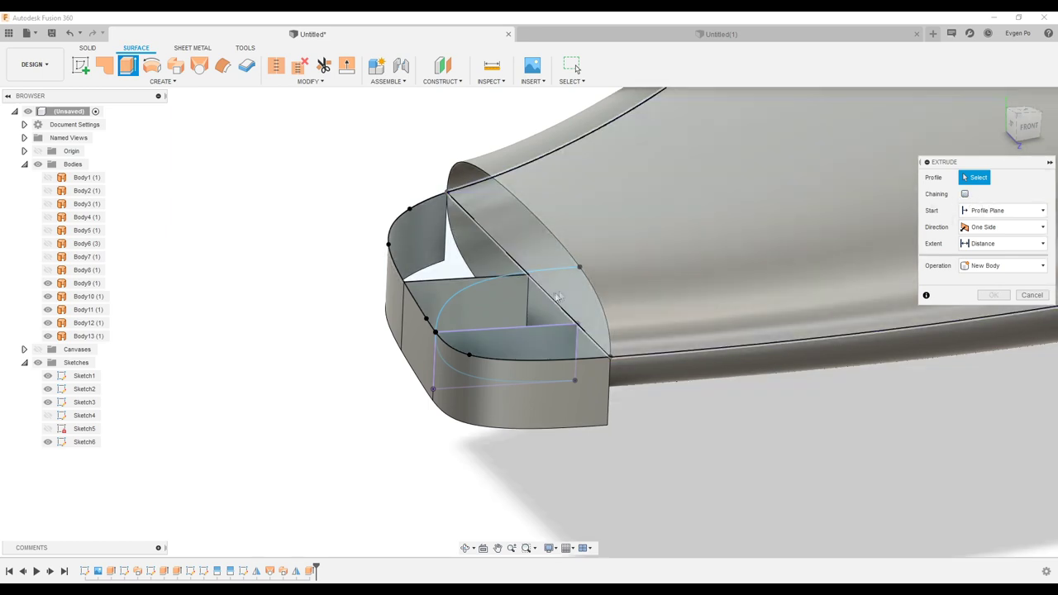
pyautogui.click(552, 298)
pyautogui.moveTo(551, 285); pyautogui.dragTo(554, 192)
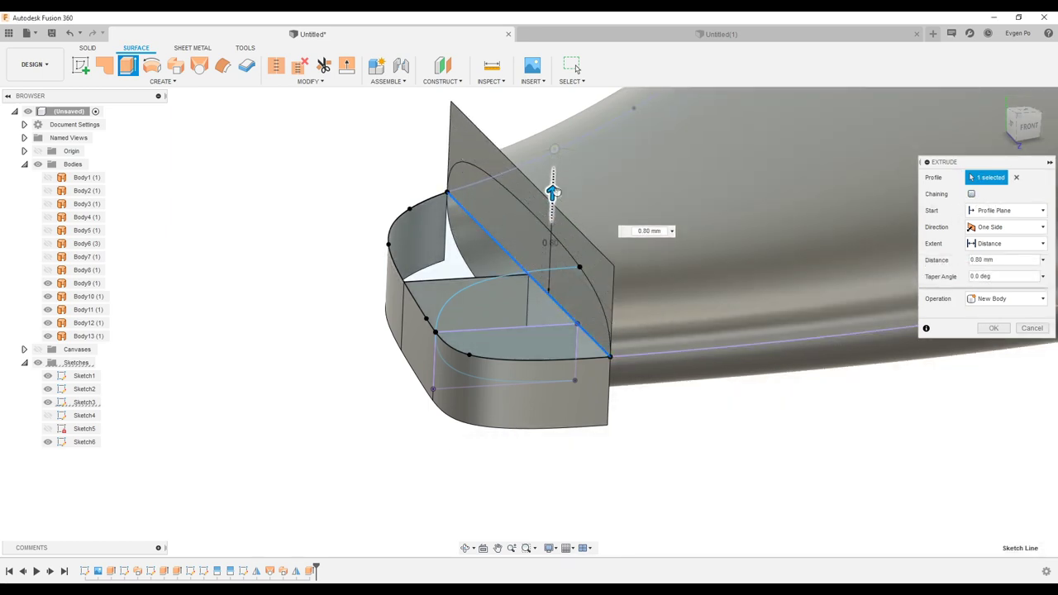
pyautogui.click(995, 328)
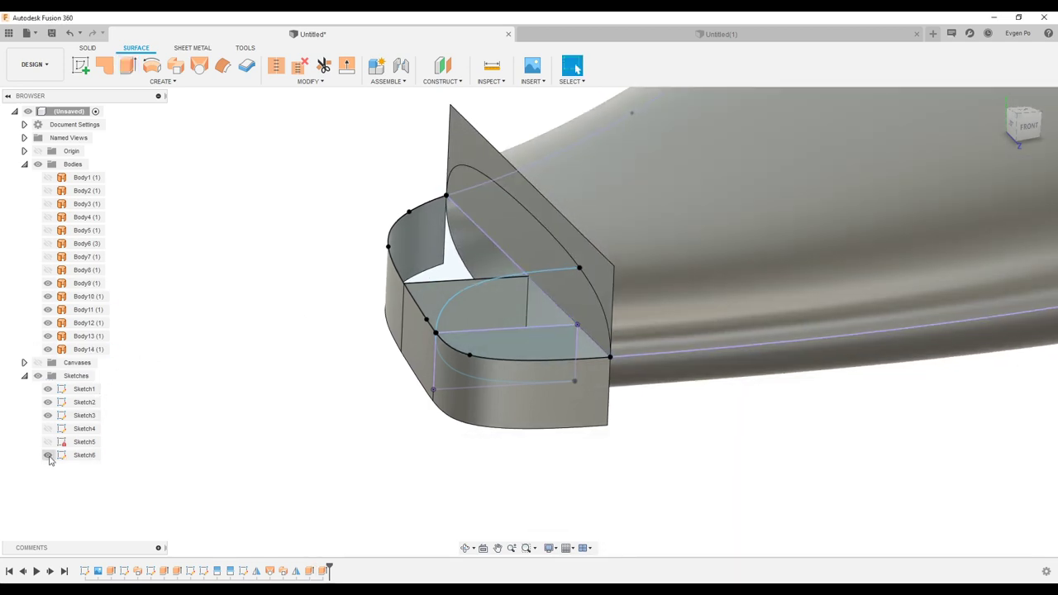
# Hide the sketch lines, orbit around the Body14 panel, and switch to SOLID tools
pyautogui.click(505, 329)
pyautogui.click(47, 416)
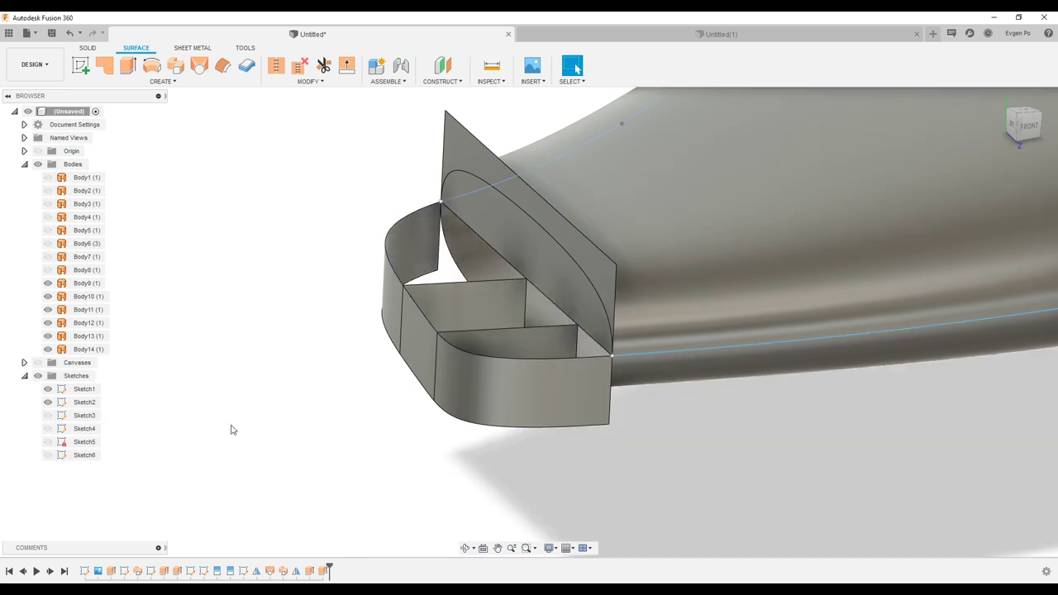
pyautogui.moveTo(258, 406)
pyautogui.keyDown('shift'); pyautogui.mouseDown(button='middle')
pyautogui.moveTo(276, 385)
pyautogui.moveTo(367, 377)
pyautogui.moveTo(406, 303)
pyautogui.mouseUp(button='middle'); pyautogui.keyUp('shift')
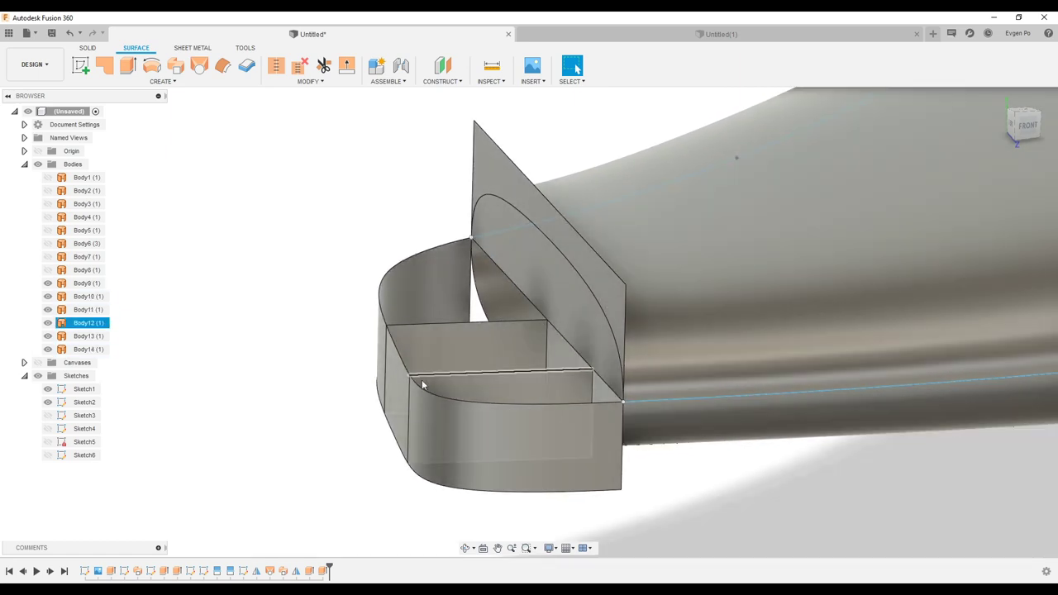
pyautogui.moveTo(588, 312)
pyautogui.keyDown('shift'); pyautogui.mouseDown(button='middle')
pyautogui.moveTo(550, 359)
pyautogui.moveTo(550, 345)
pyautogui.moveTo(395, 335)
pyautogui.mouseUp(button='middle'); pyautogui.keyUp('shift')
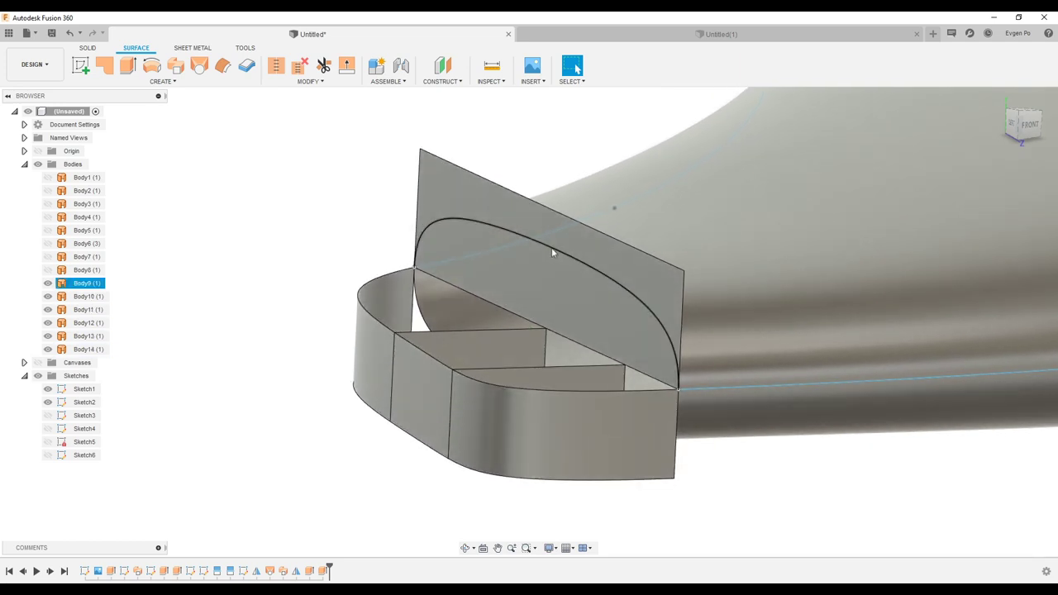
pyautogui.keyDown('shift'); pyautogui.moveTo(558, 253); pyautogui.dragTo(109, 51, button='middle'); pyautogui.keyUp('shift')
pyautogui.click(89, 49)
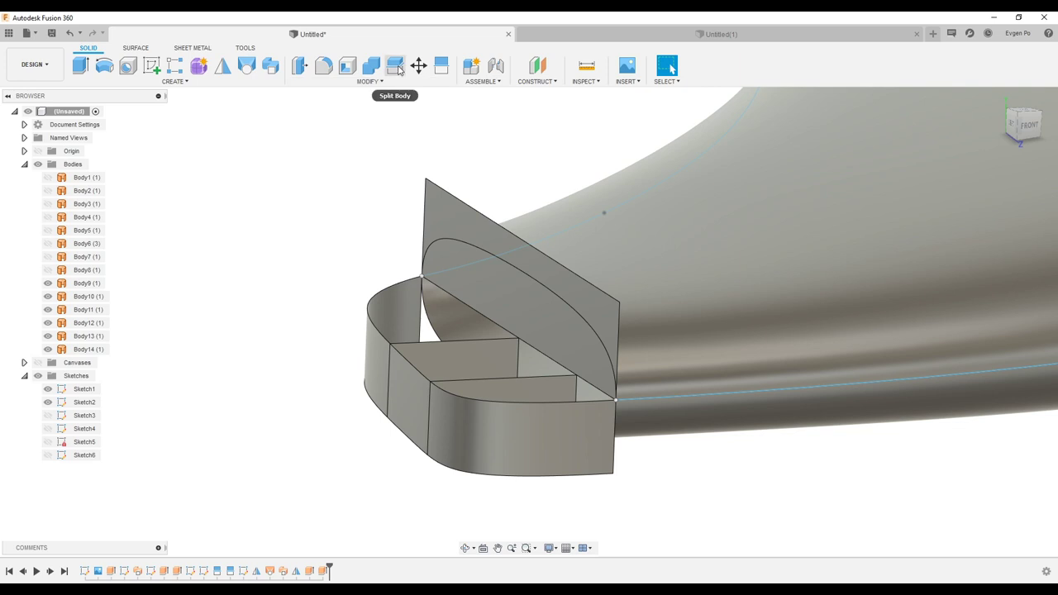
# Split fin surface Body9 with the Body14 panel, producing Body15
pyautogui.click(395, 66)
pyautogui.click(661, 231)
pyautogui.click(679, 237)
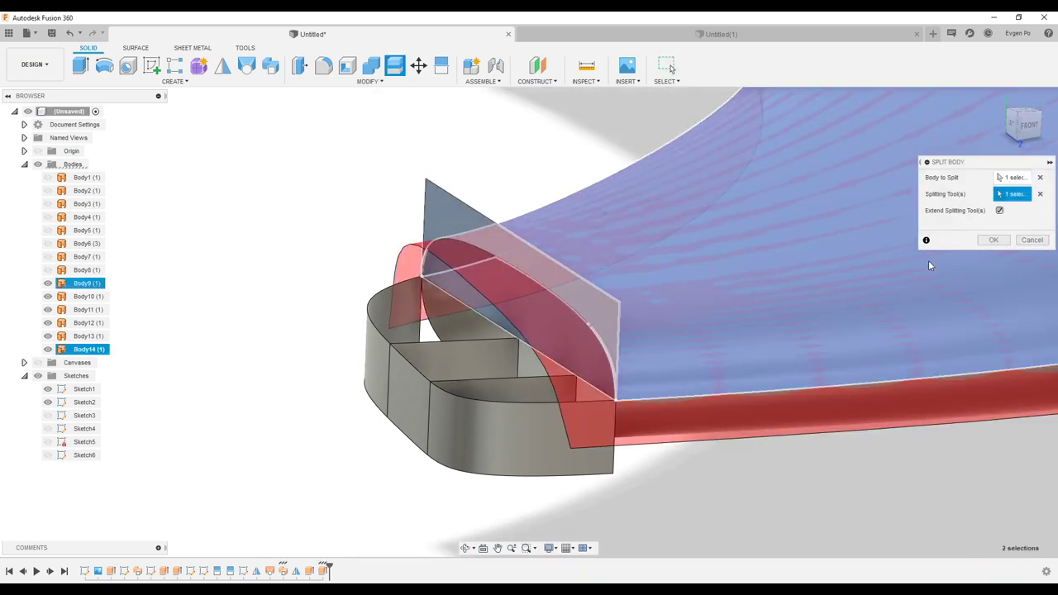
pyautogui.click(994, 239)
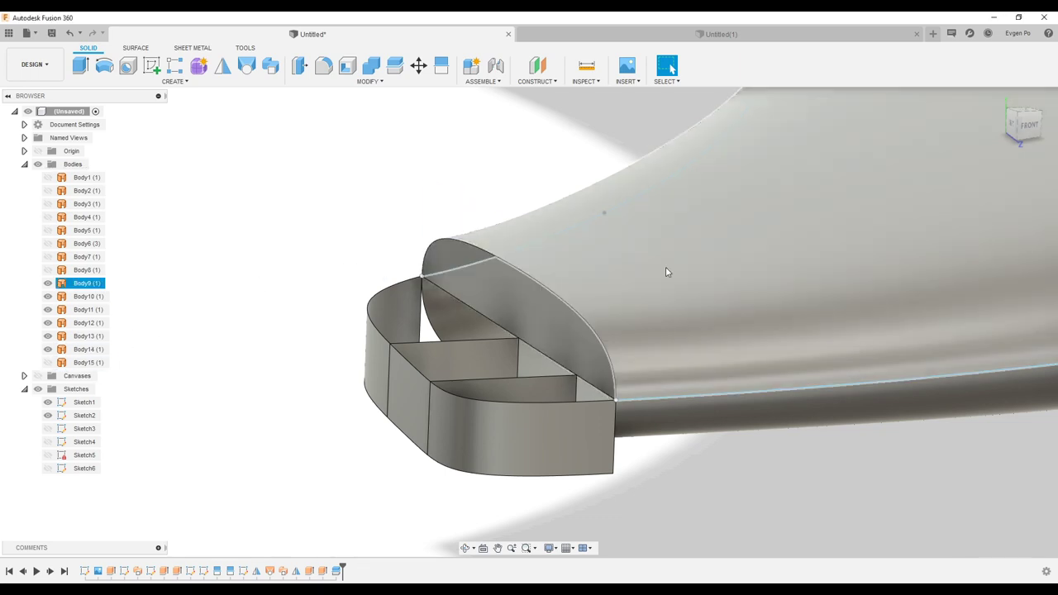
pyautogui.scroll(-3, 372, 335)
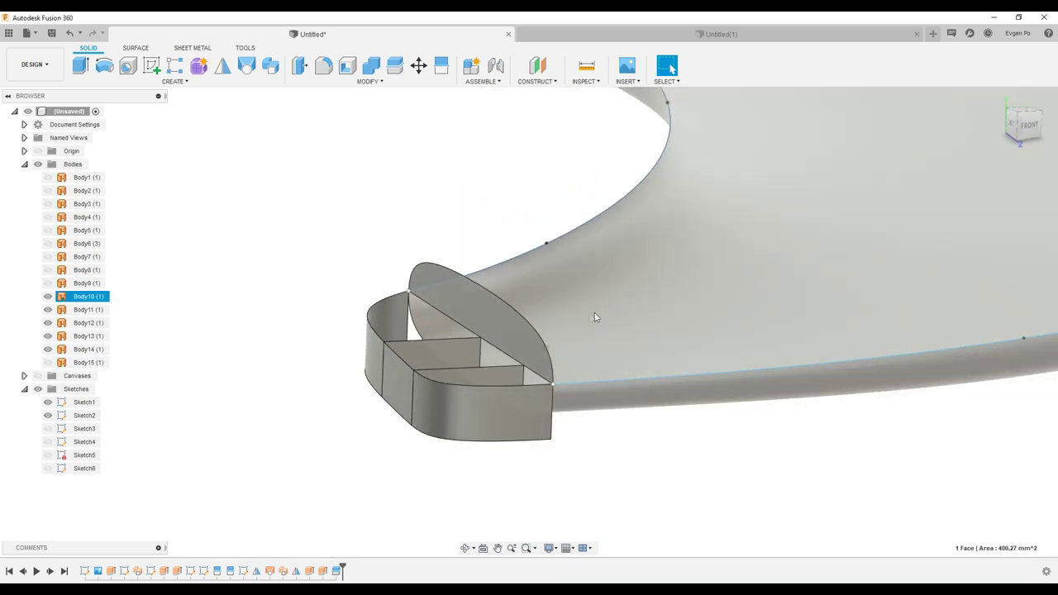
# Hide the large fin body and split the curved panel with the flat wall
pyautogui.click(70, 296)
pyautogui.press('v')
pyautogui.moveTo(248, 366)
pyautogui.keyDown('shift'); pyautogui.mouseDown(button='middle')
pyautogui.moveTo(467, 384)
pyautogui.moveTo(427, 325)
pyautogui.mouseUp(button='middle'); pyautogui.keyUp('shift')
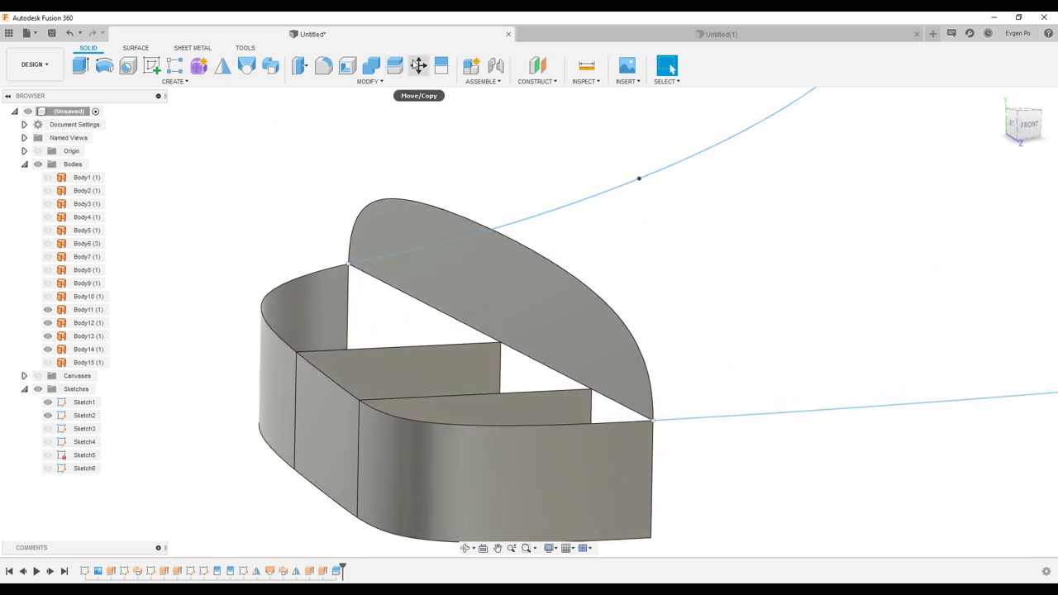
pyautogui.click(399, 66)
pyautogui.click(472, 245)
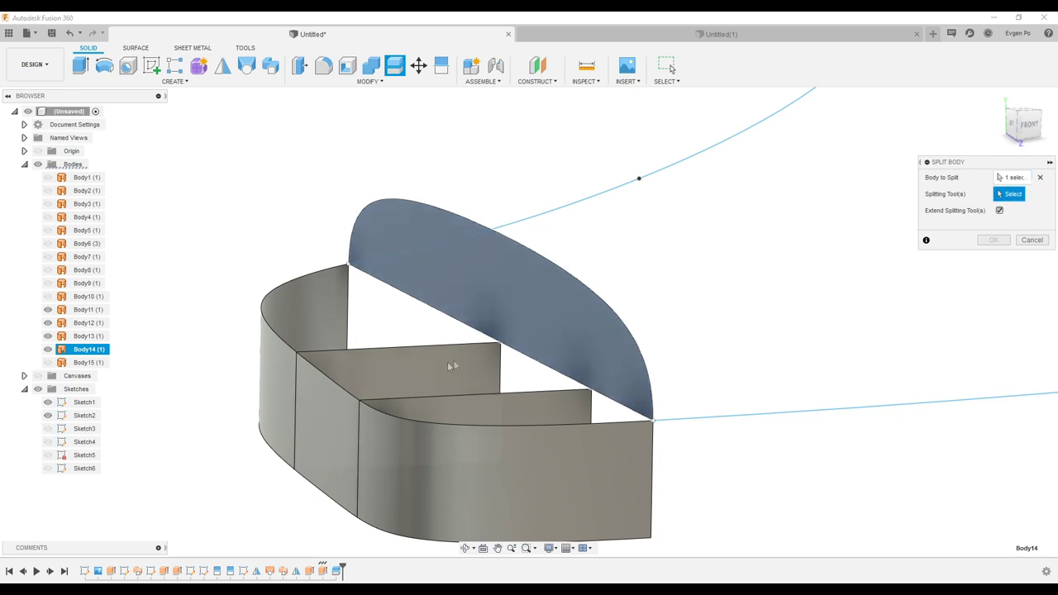
pyautogui.click(459, 366)
pyautogui.click(1001, 240)
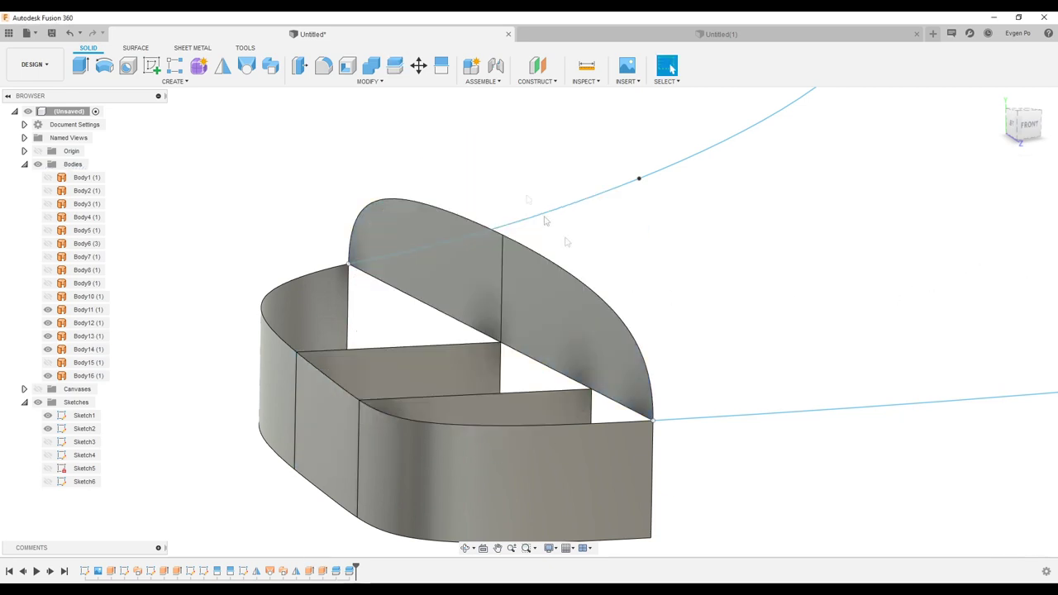
# Split the right curved panel piece with the front flat panel
pyautogui.click(394, 66)
pyautogui.click(571, 316)
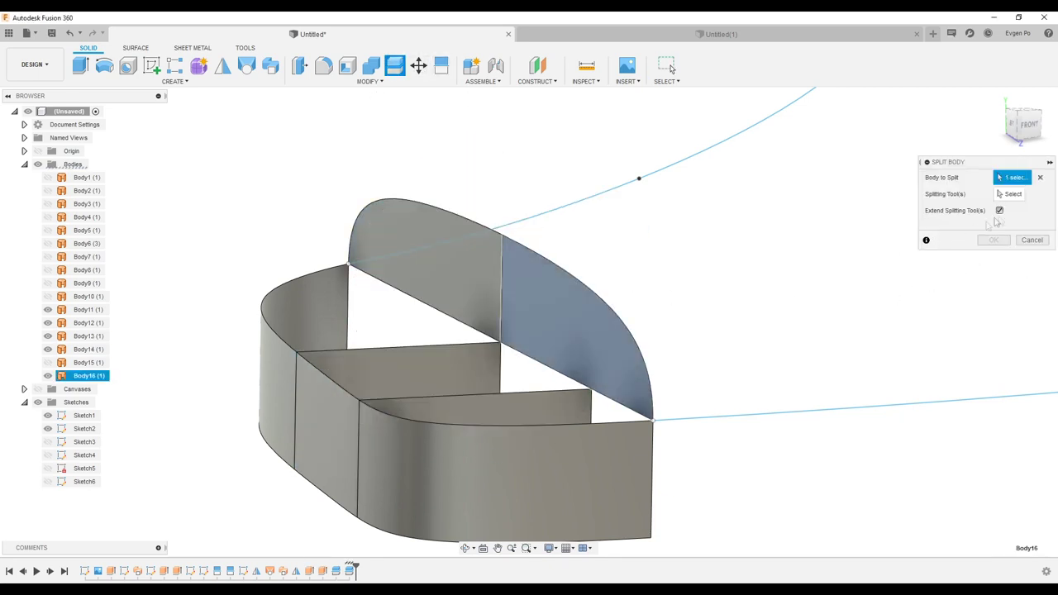
pyautogui.click(1016, 195)
pyautogui.click(538, 416)
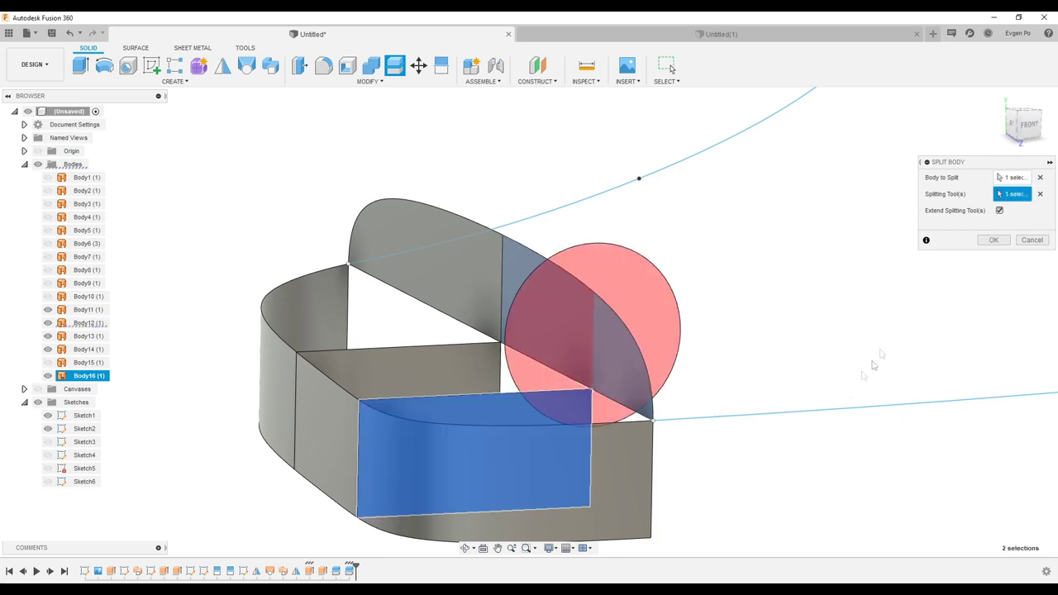
pyautogui.click(991, 242)
# Hide the upper and right curved pieces and create a new sketch on the floor face
pyautogui.keyDown('shift'); pyautogui.moveTo(728, 381); pyautogui.dragTo(463, 269, button='middle'); pyautogui.keyUp('shift')
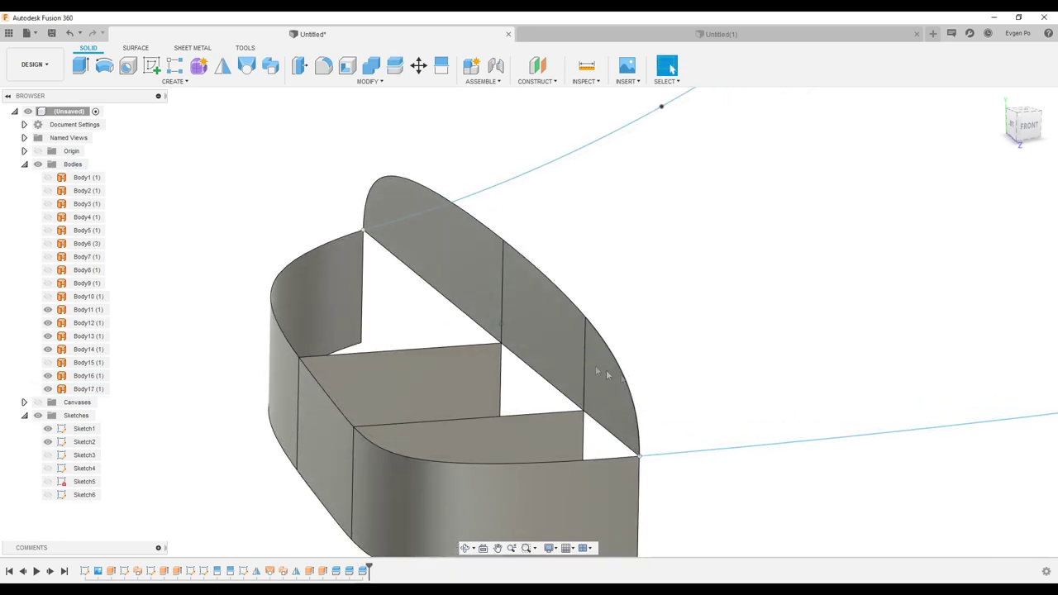
pyautogui.click(463, 269)
pyautogui.click(47, 349)
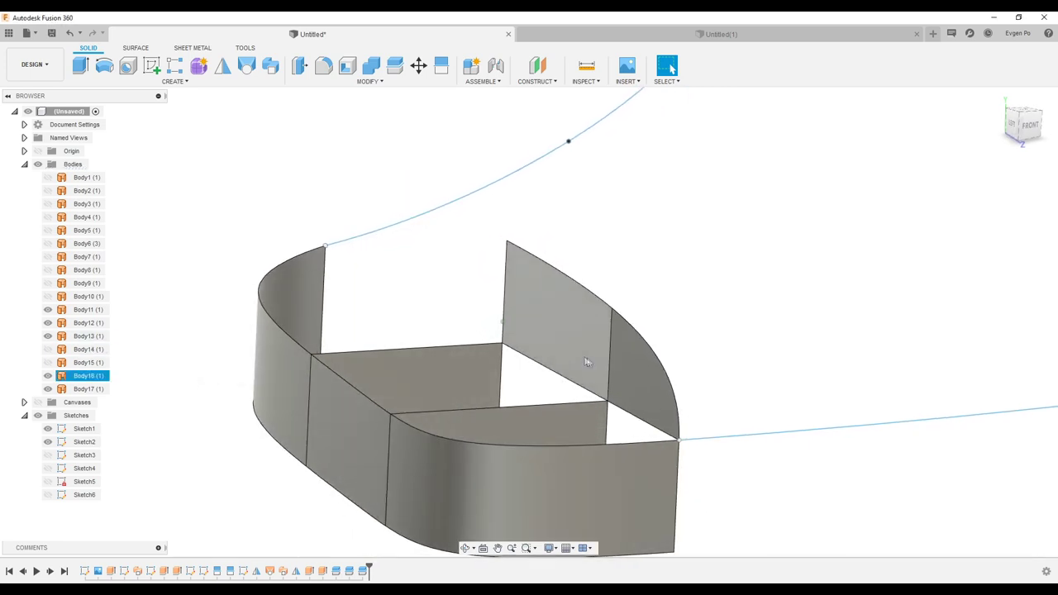
pyautogui.click(645, 372)
pyautogui.press('v')
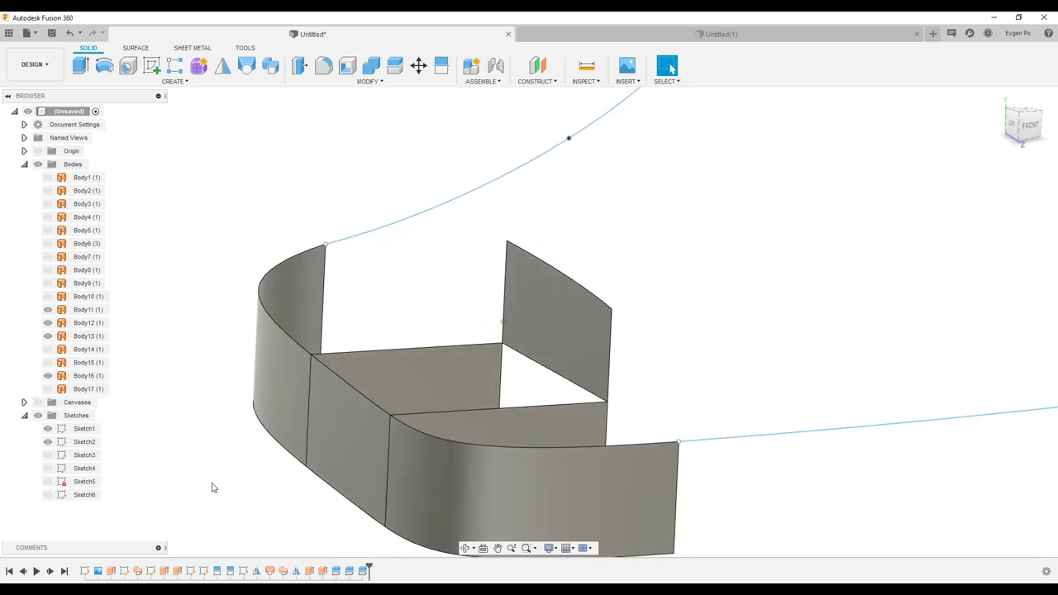
pyautogui.click(151, 66)
pyautogui.click(460, 356)
pyautogui.click(460, 356)
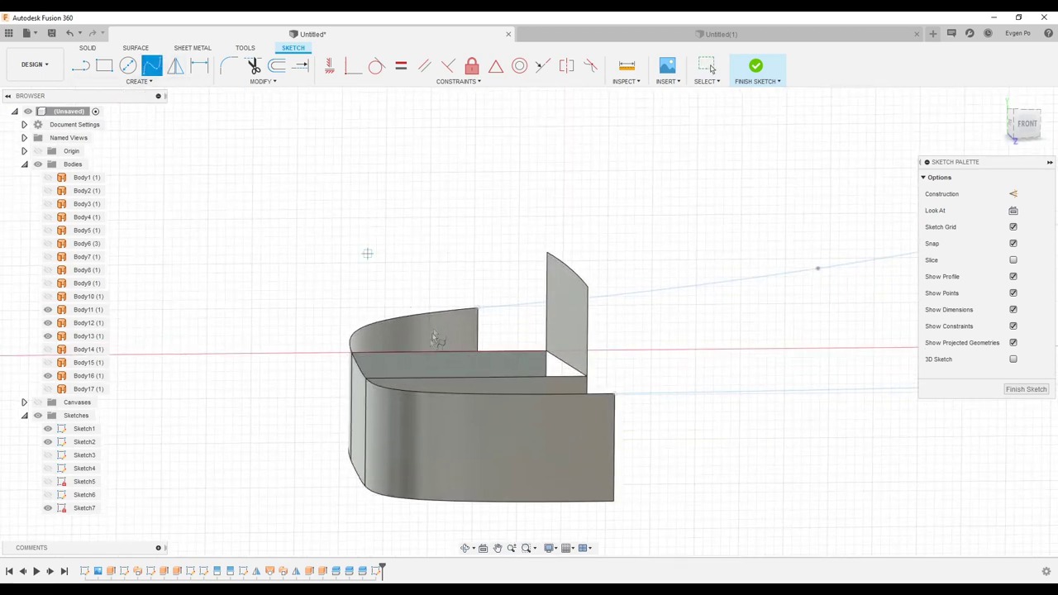
# Start a spline at the panel corner and project the upright panel's edges into the sketch
pyautogui.scroll(3, 436, 331)
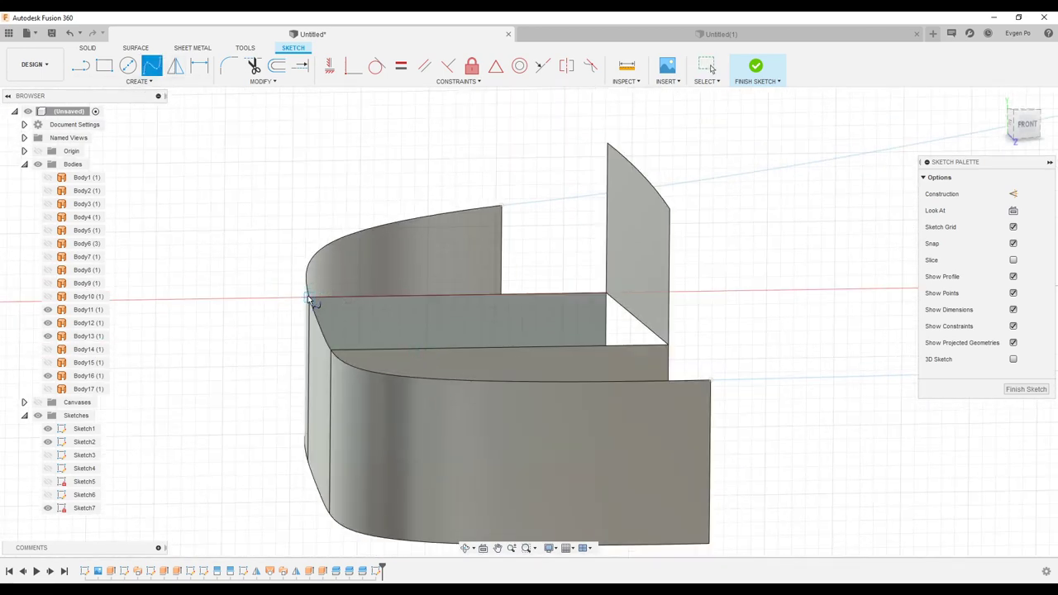
pyautogui.scroll(3, 310, 300)
pyautogui.scroll(-4, 310, 300)
pyautogui.click(314, 298)
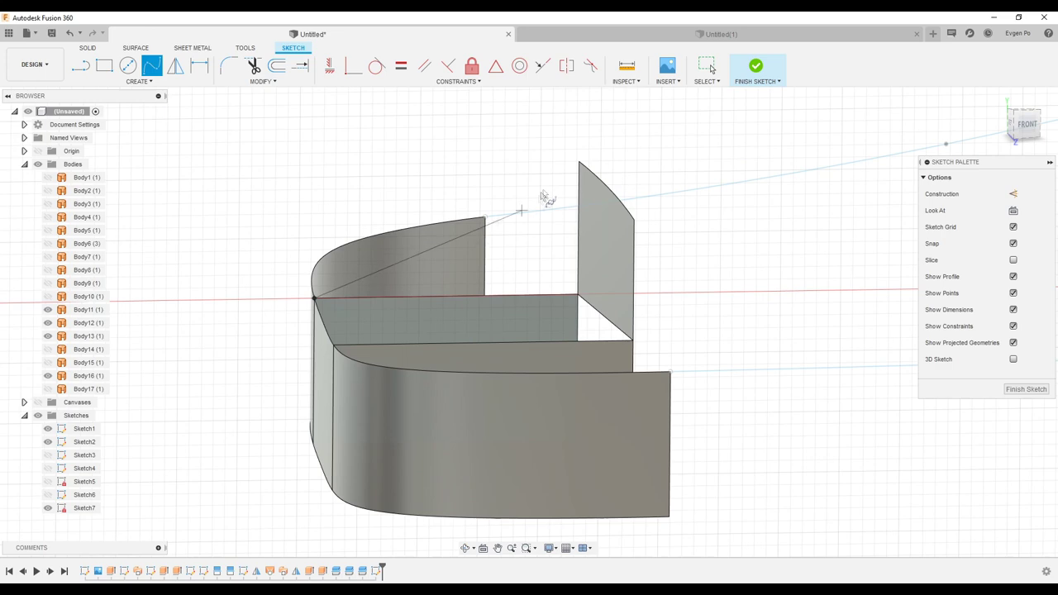
pyautogui.scroll(3, 581, 166)
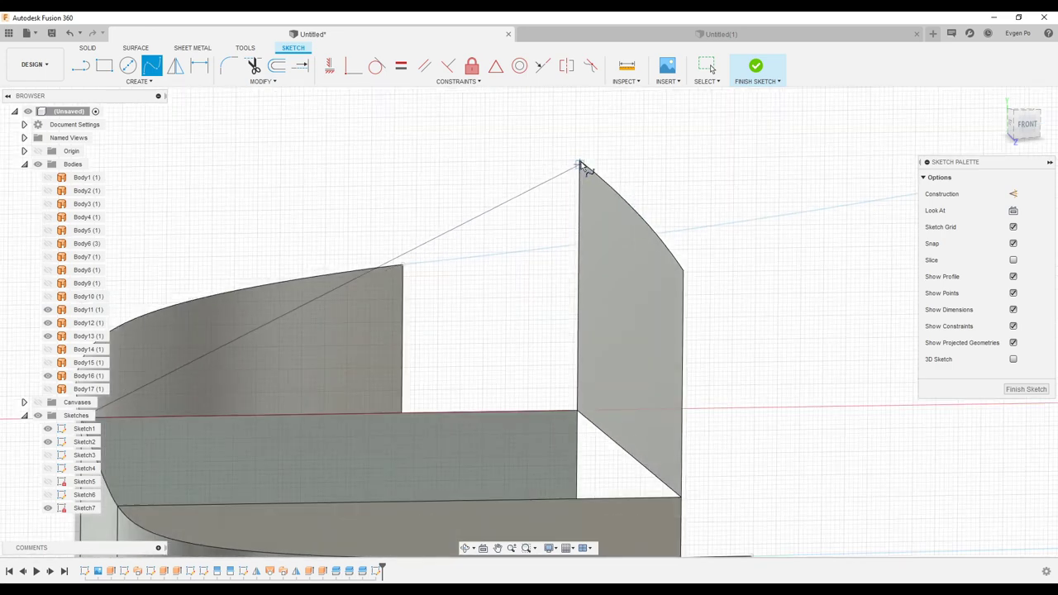
pyautogui.scroll(2, 579, 166)
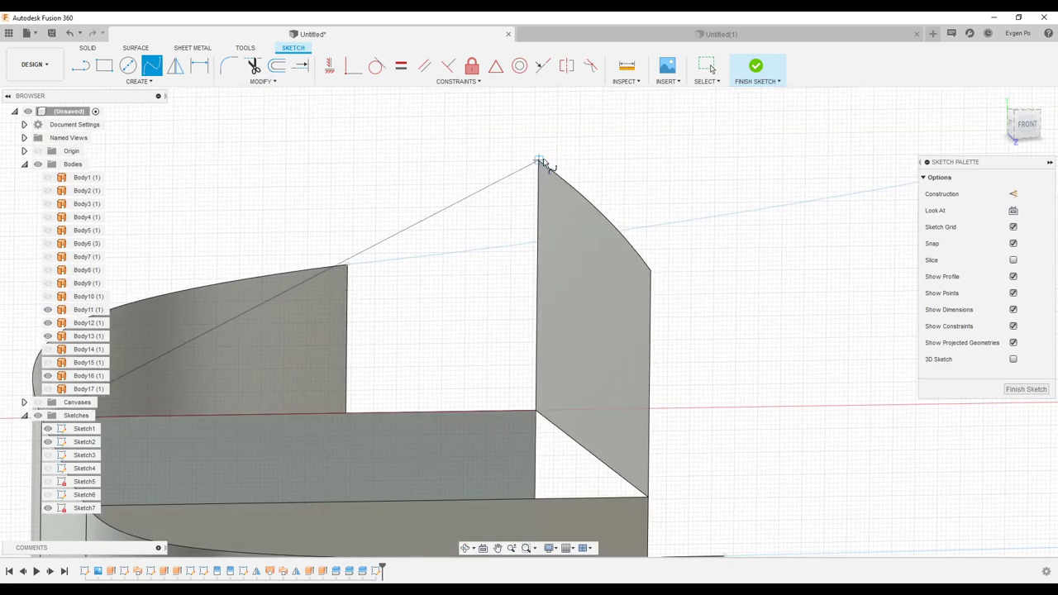
pyautogui.scroll(-2, 542, 164)
pyautogui.scroll(-3, 539, 165)
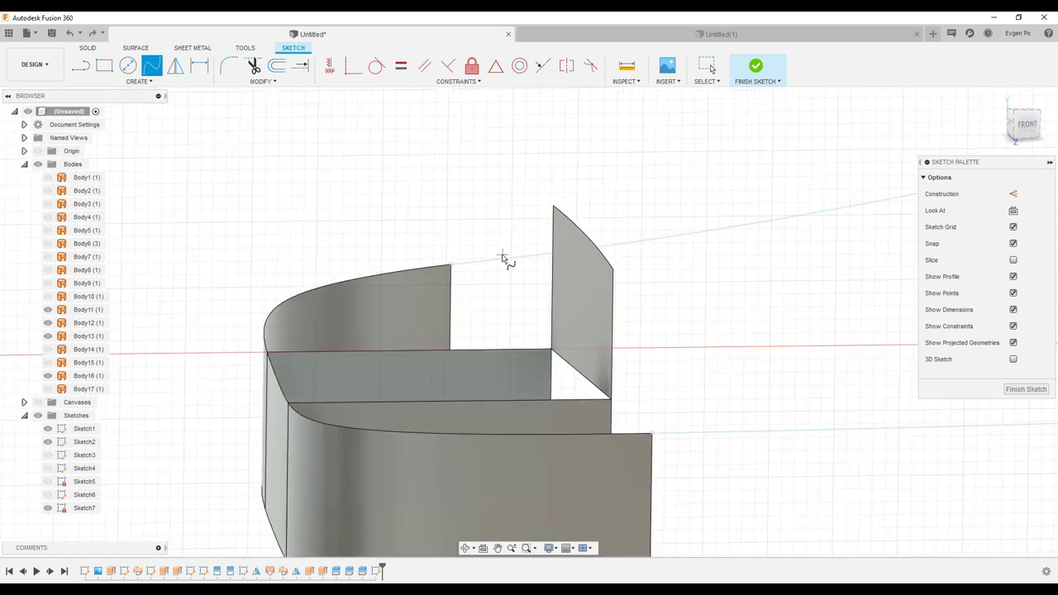
pyautogui.press('p')
pyautogui.click(553, 275)
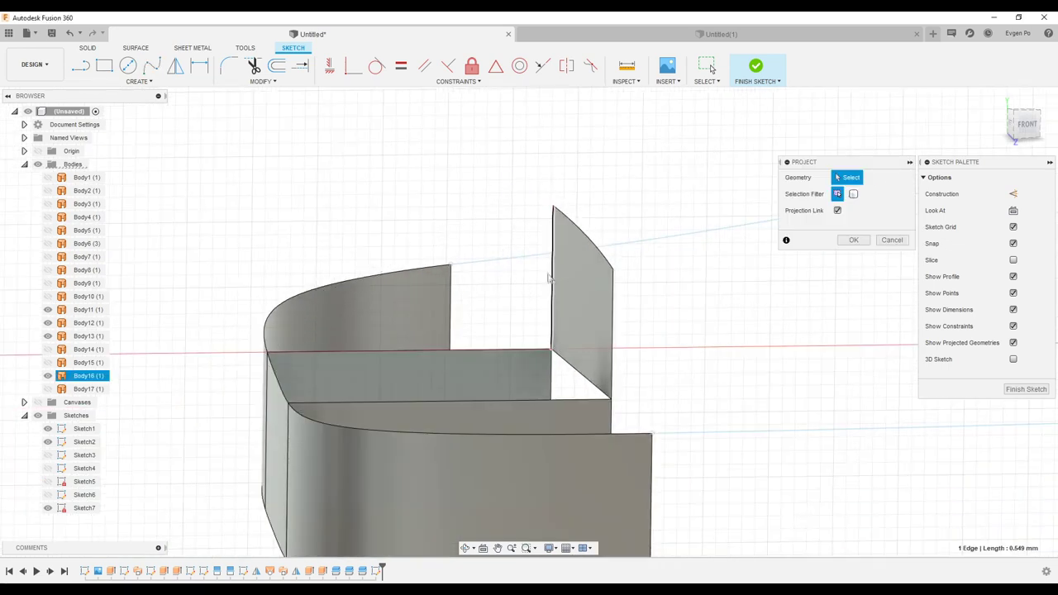
pyautogui.click(849, 239)
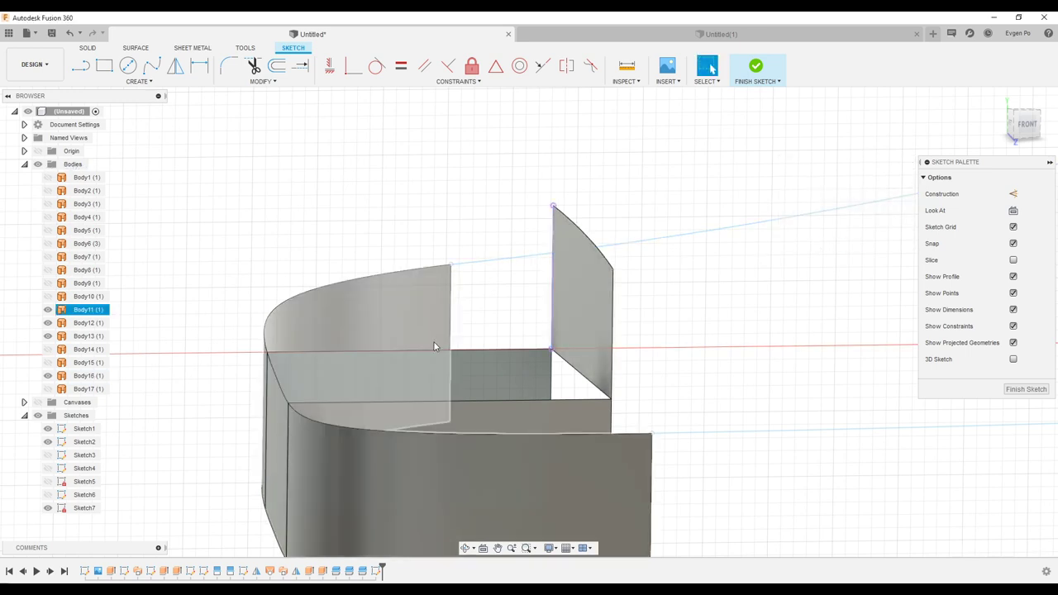
pyautogui.press('p')
pyautogui.click(857, 242)
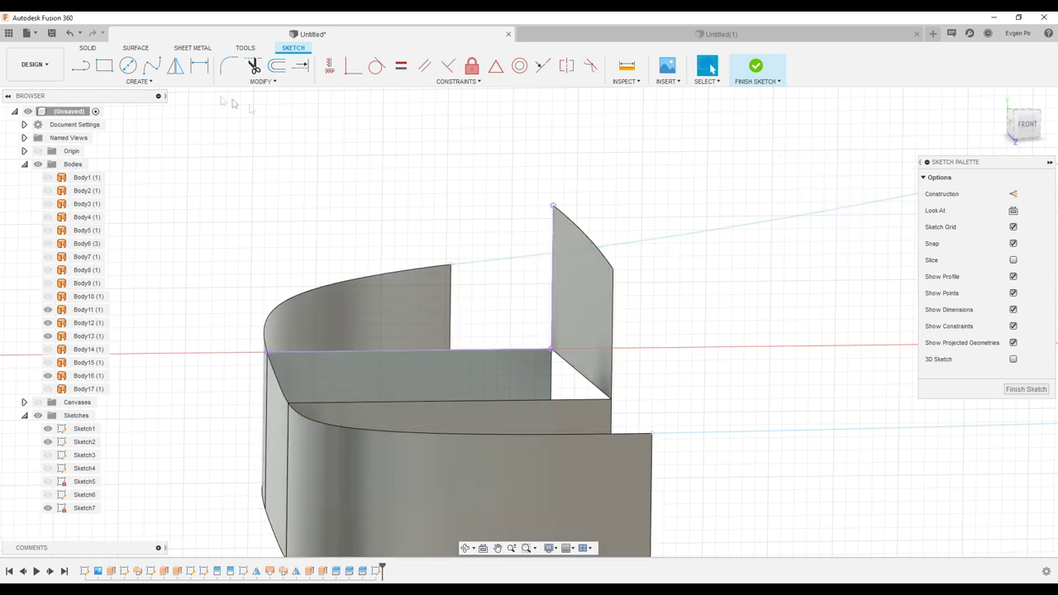
# End the spline at the panel's top corner and make its start tangent vertical
pyautogui.scroll(2, 269, 360)
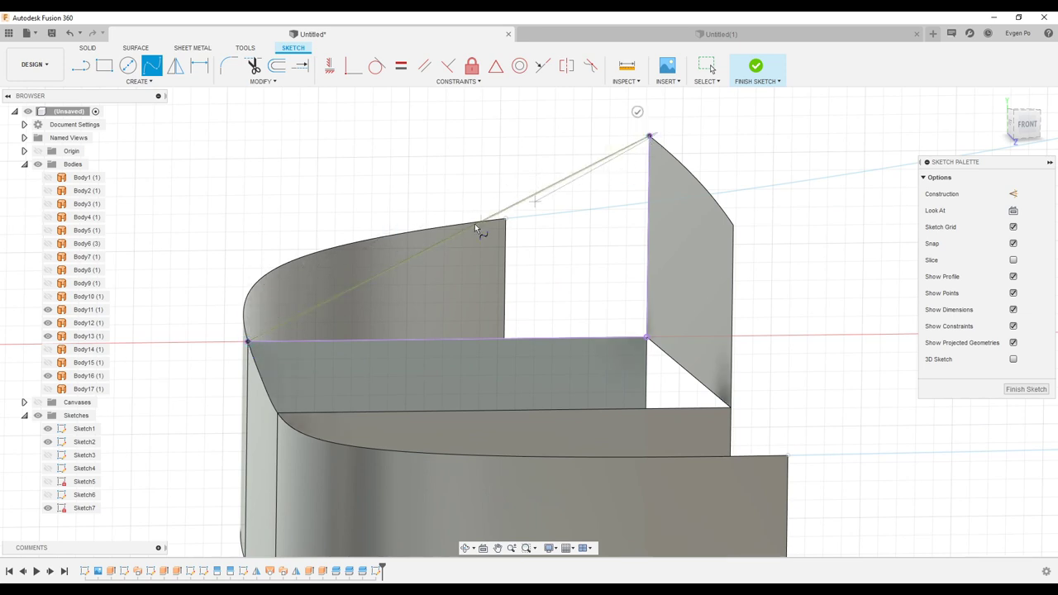
pyautogui.doubleClick(637, 121)
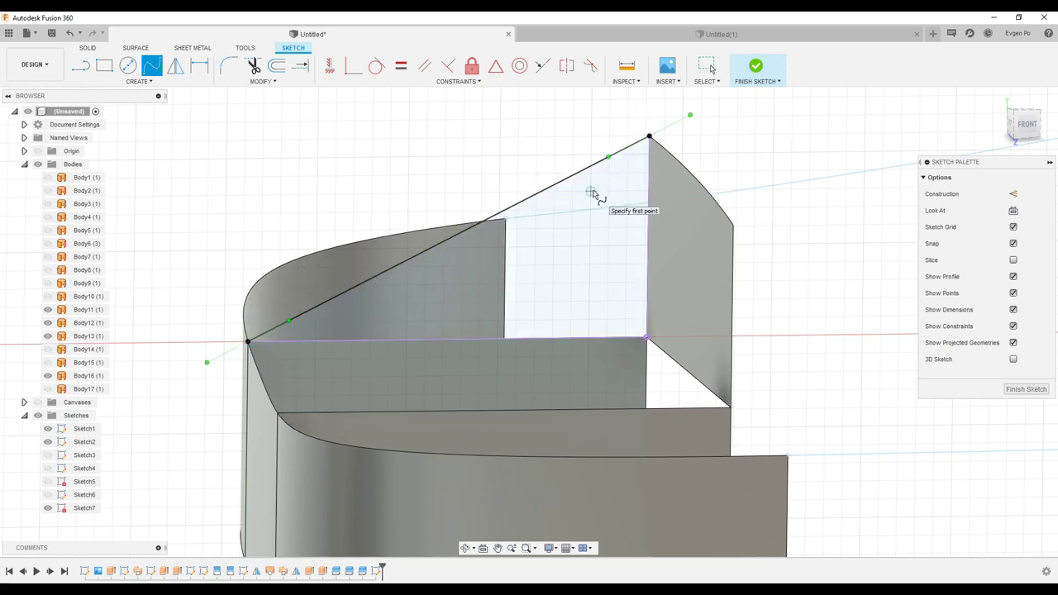
pyautogui.press('Escape')
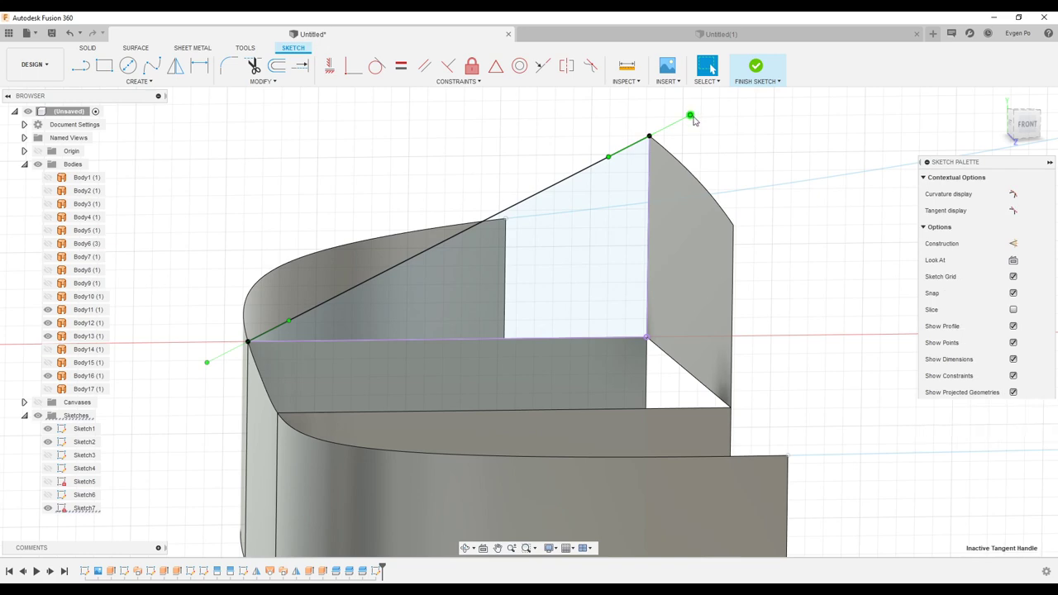
pyautogui.moveTo(690, 116); pyautogui.dragTo(697, 126)
pyautogui.scroll(-2, 672, 194)
pyautogui.scroll(-2, 668, 194)
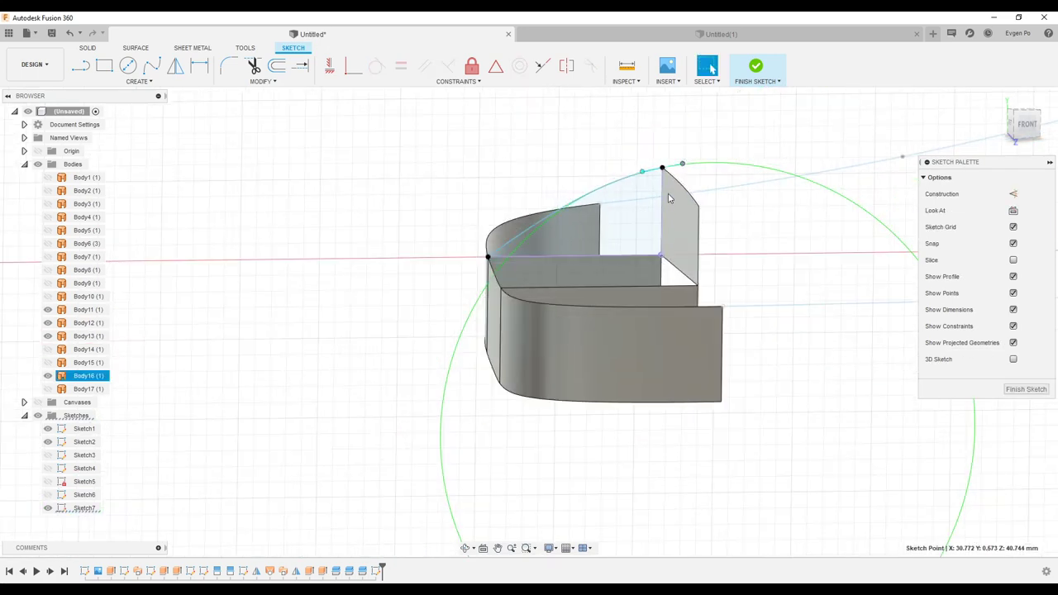
pyautogui.scroll(-2, 667, 194)
pyautogui.scroll(-1, 660, 205)
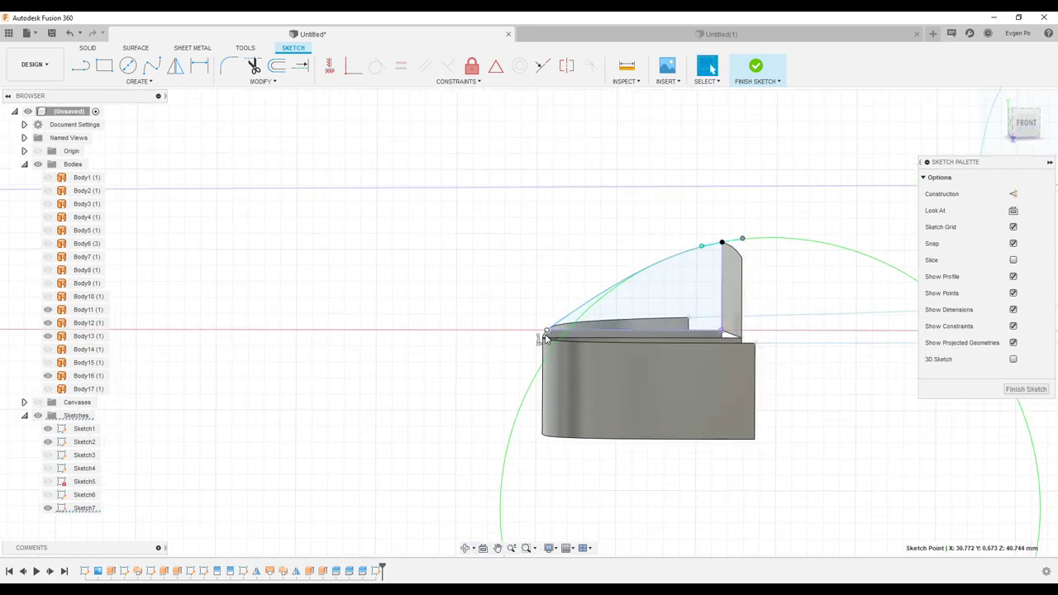
pyautogui.scroll(2, 545, 339)
pyautogui.click(545, 333)
pyautogui.moveTo(523, 347); pyautogui.dragTo(528, 332)
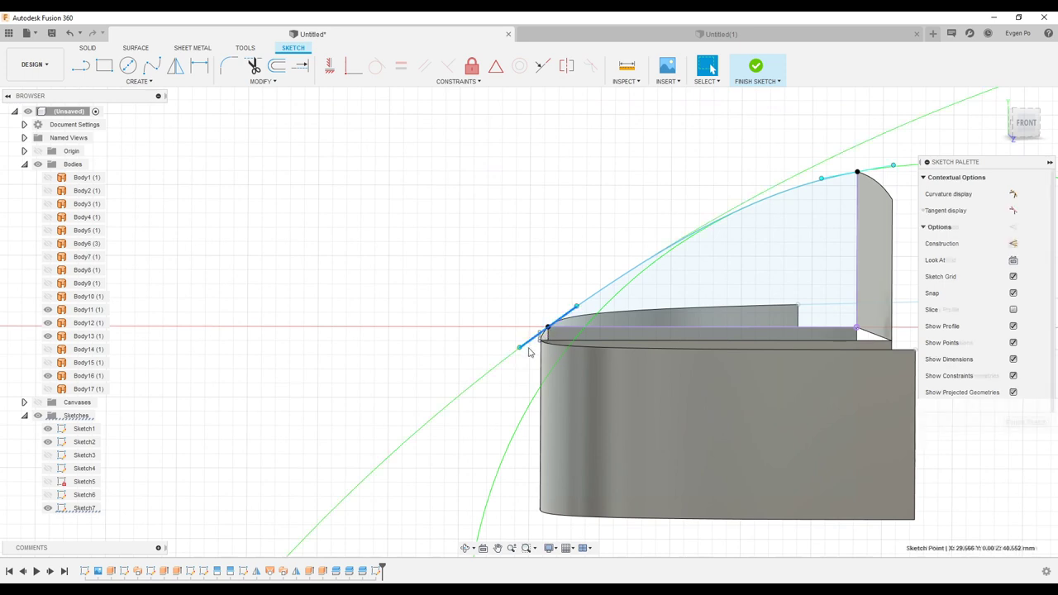
pyautogui.click(330, 67)
# Zoom and orbit to a tilted view of the new curved profile
pyautogui.scroll(-3, 430, 236)
pyautogui.scroll(4, 645, 222)
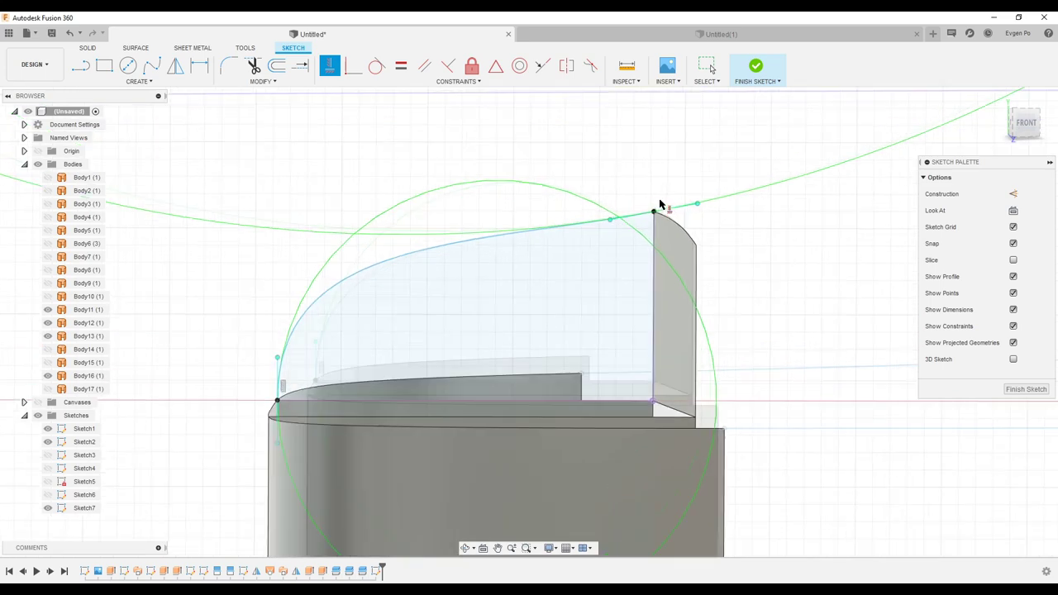
pyautogui.scroll(-2, 642, 219)
pyautogui.scroll(-1, 639, 218)
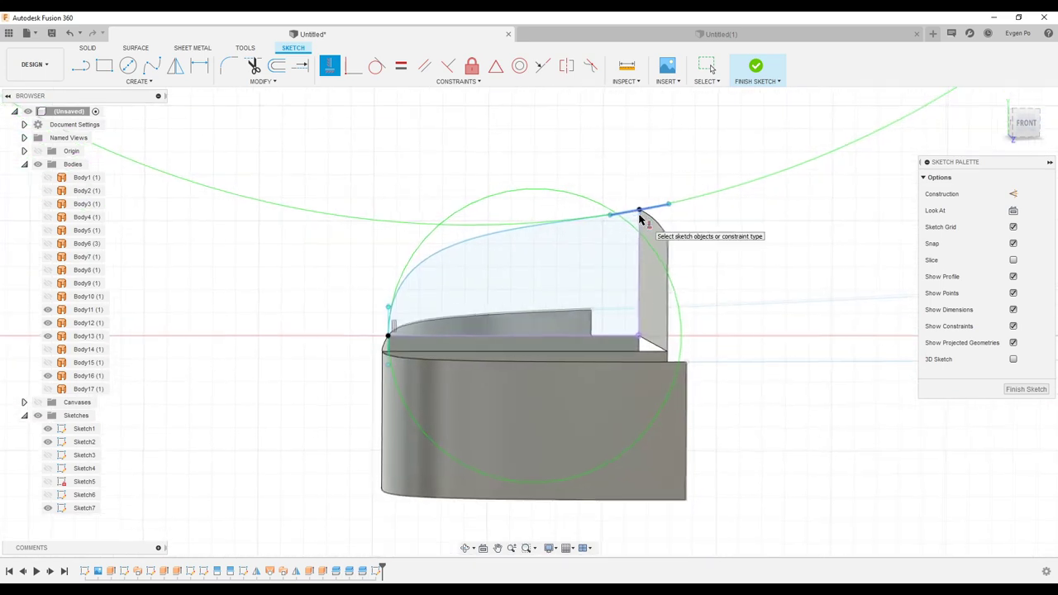
pyautogui.scroll(-2, 638, 223)
pyautogui.scroll(-1, 638, 234)
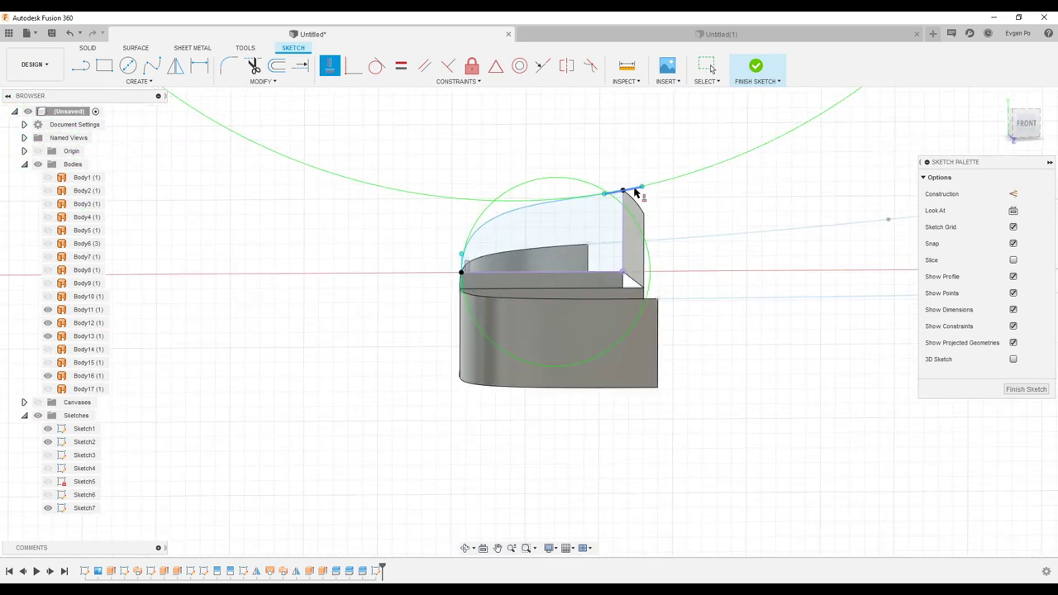
pyautogui.scroll(2, 638, 192)
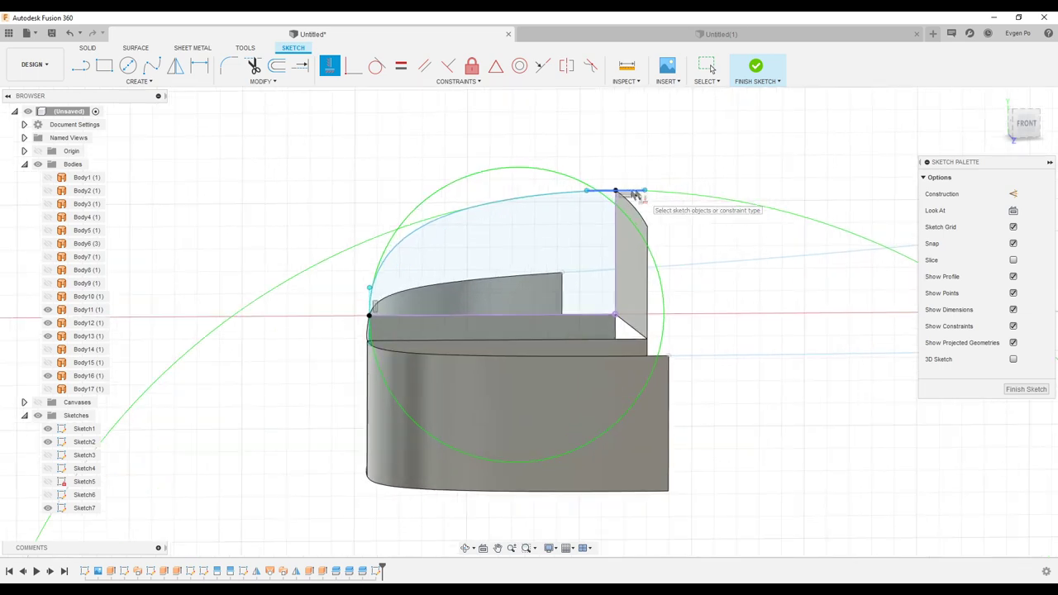
pyautogui.moveTo(430, 321)
pyautogui.keyDown('shift'); pyautogui.mouseDown(button='middle')
pyautogui.moveTo(506, 252)
pyautogui.moveTo(430, 259)
pyautogui.mouseUp(button='middle'); pyautogui.keyUp('shift')
pyautogui.scroll(-2, 430, 259)
pyautogui.click(175, 67)
# Mirror the cap spline across the centre line and finish Sketch7
pyautogui.scroll(3, 507, 242)
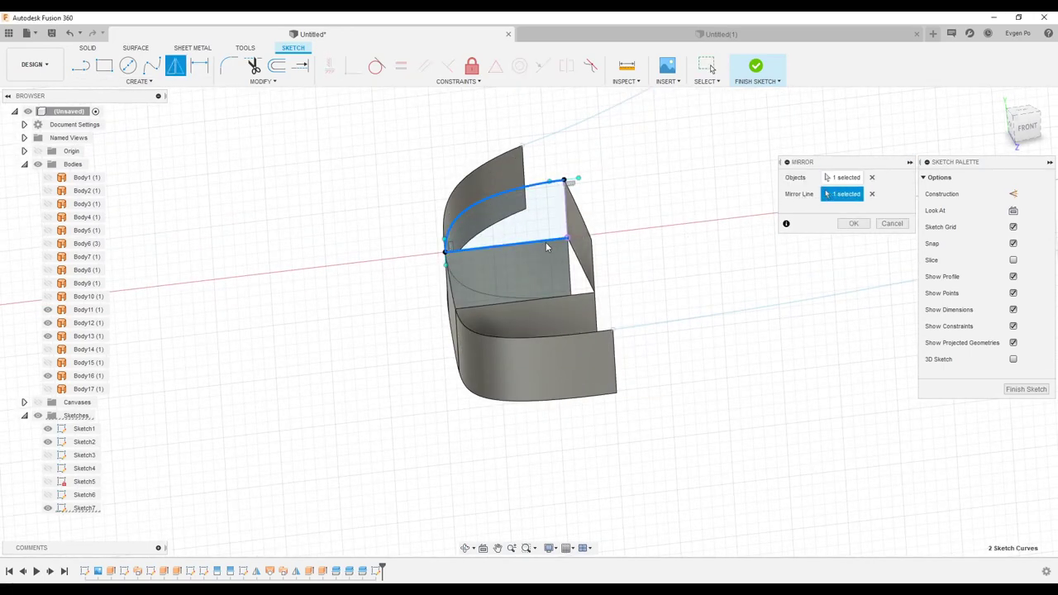
pyautogui.click(854, 223)
pyautogui.keyDown('shift'); pyautogui.moveTo(702, 279); pyautogui.dragTo(550, 294, button='middle'); pyautogui.keyUp('shift')
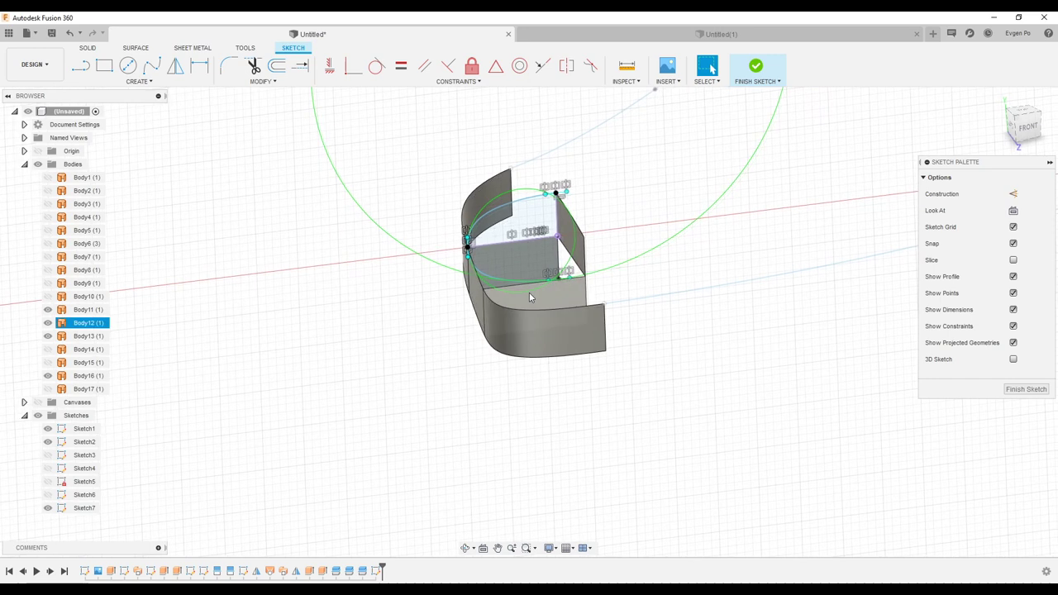
pyautogui.click(1026, 389)
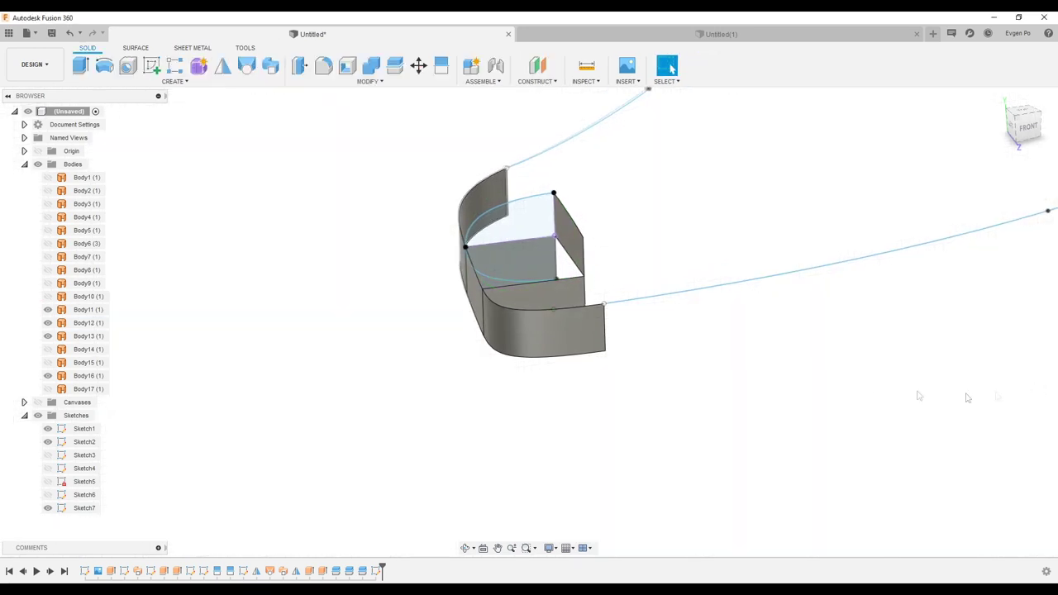
# Unhide the Body14, Body10 and Body9 wing and cap surfaces
pyautogui.click(47, 350)
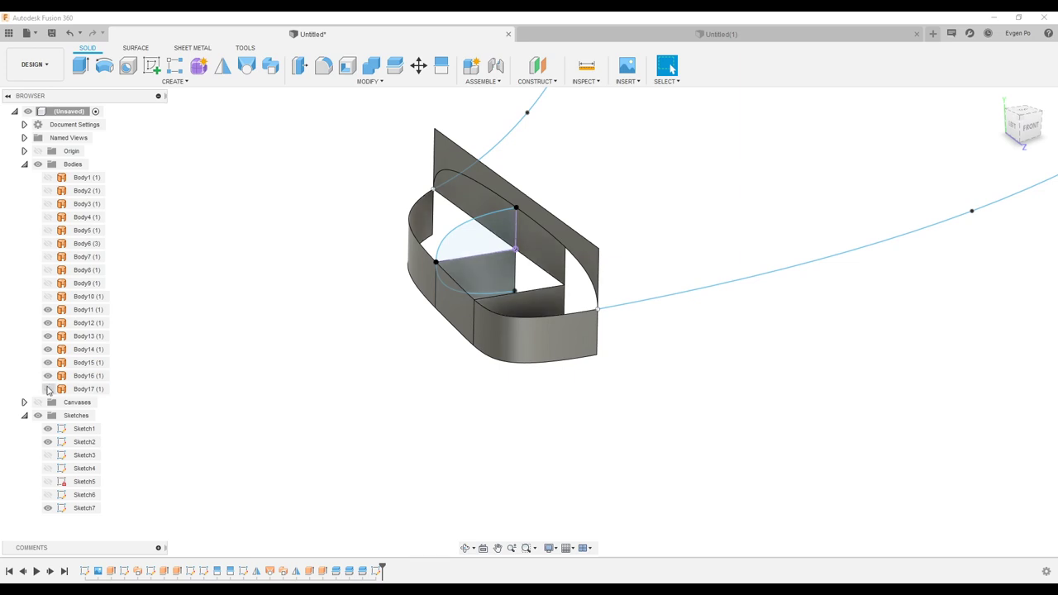
pyautogui.click(47, 297)
pyautogui.click(47, 283)
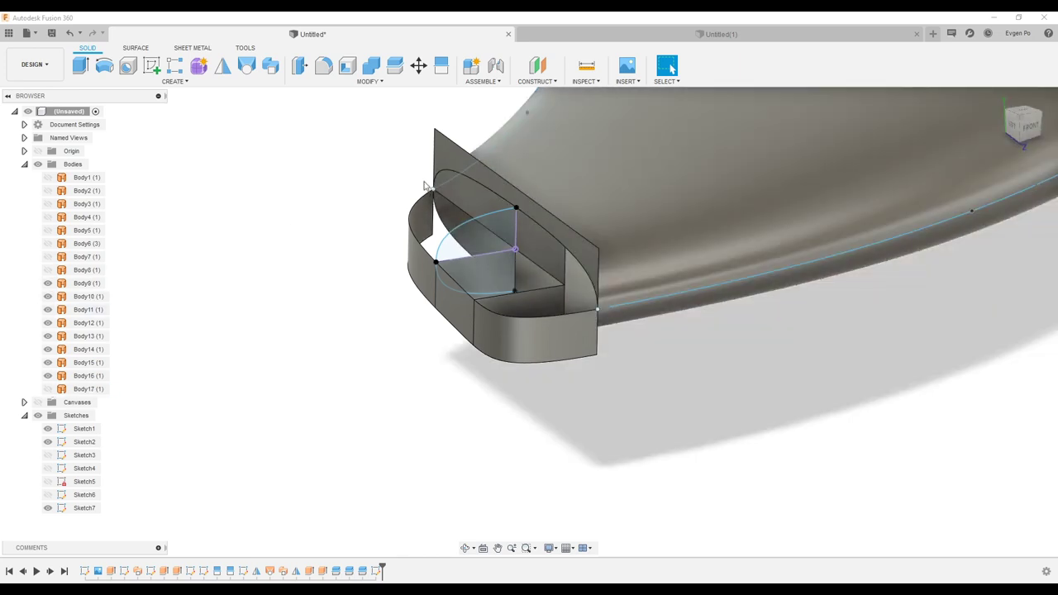
pyautogui.scroll(2, 457, 147)
# Inspect the cap's flat top and curved faces from low and high angles, then bring up the surface tools
pyautogui.click(456, 147)
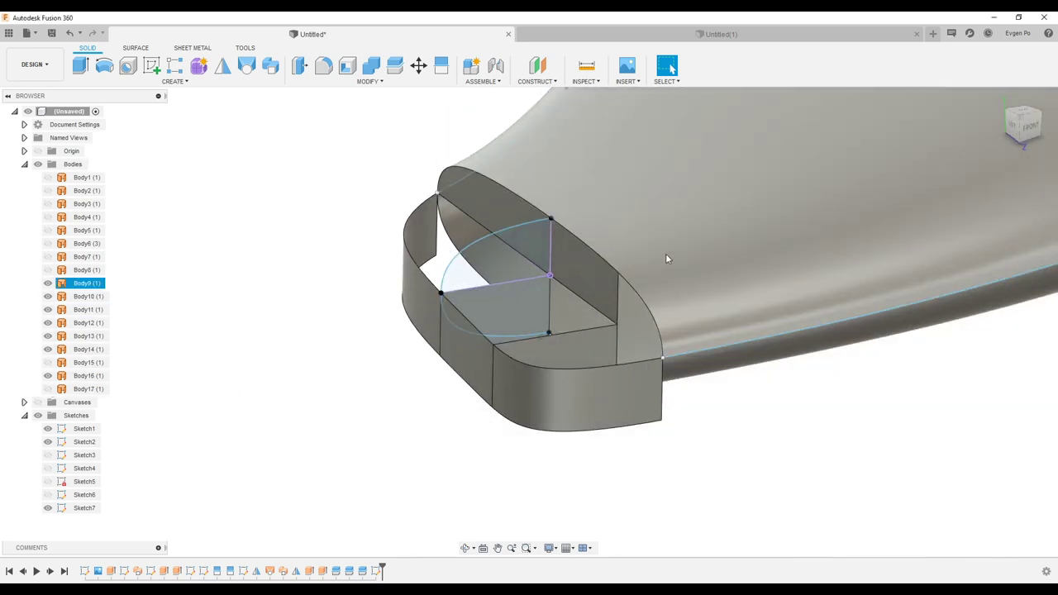
pyautogui.moveTo(665, 253)
pyautogui.keyDown('shift'); pyautogui.mouseDown(button='middle')
pyautogui.moveTo(610, 313)
pyautogui.moveTo(603, 301)
pyautogui.mouseUp(button='middle'); pyautogui.keyUp('shift')
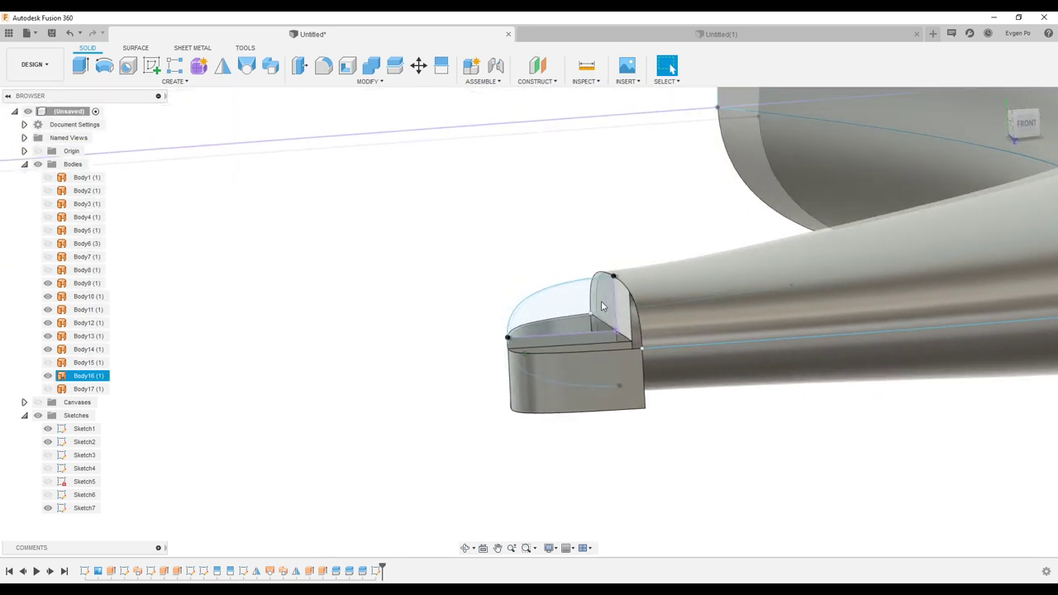
pyautogui.scroll(5, 631, 289)
pyautogui.click(629, 289)
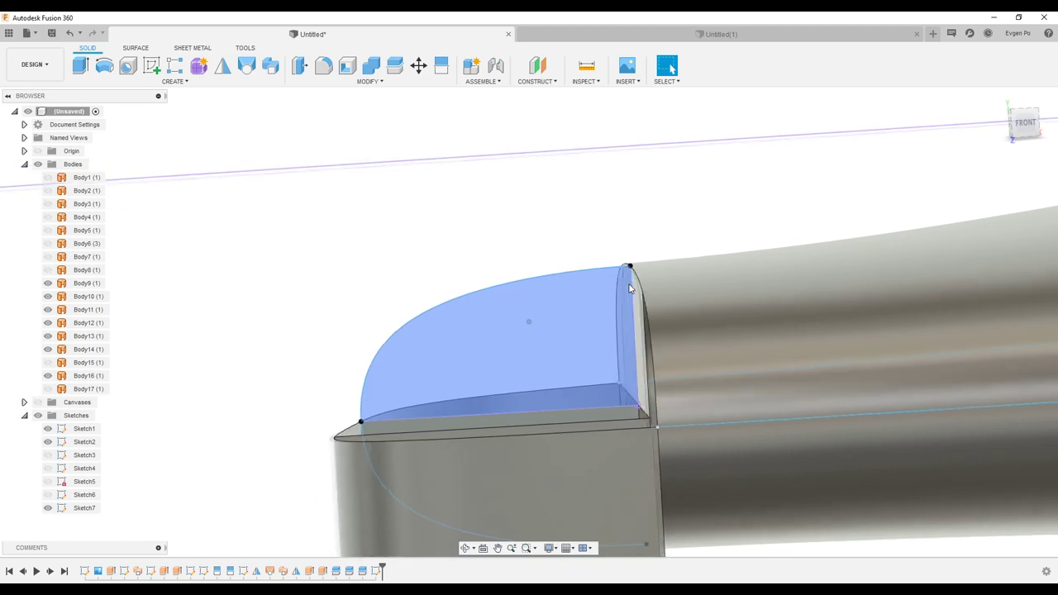
pyautogui.keyDown('shift'); pyautogui.moveTo(629, 289); pyautogui.dragTo(629, 288, button='middle'); pyautogui.keyUp('shift')
pyautogui.click(629, 287)
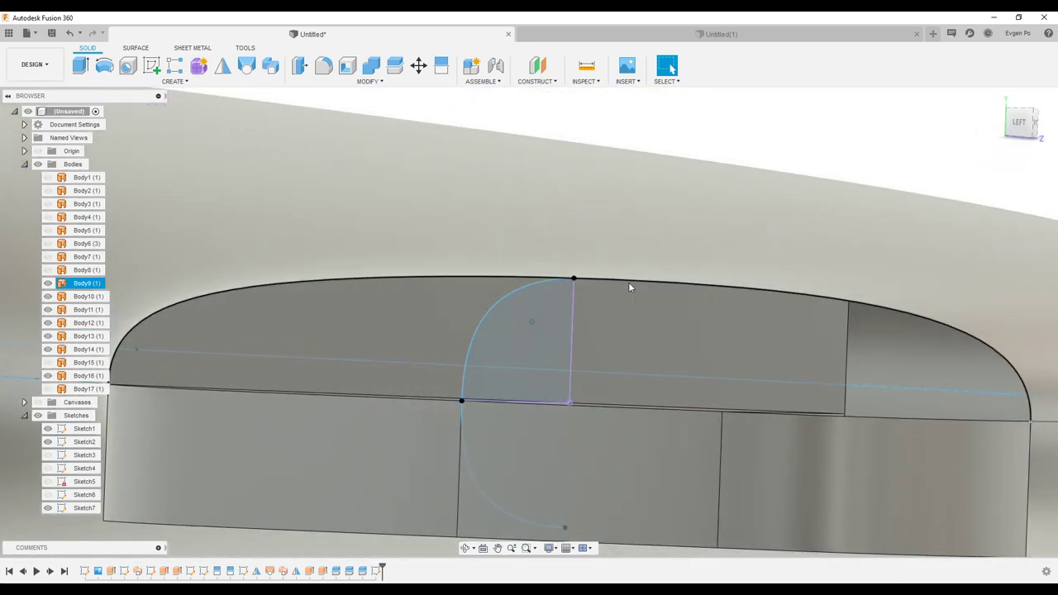
pyautogui.keyDown('shift'); pyautogui.moveTo(630, 288); pyautogui.dragTo(474, 227, button='middle'); pyautogui.keyUp('shift')
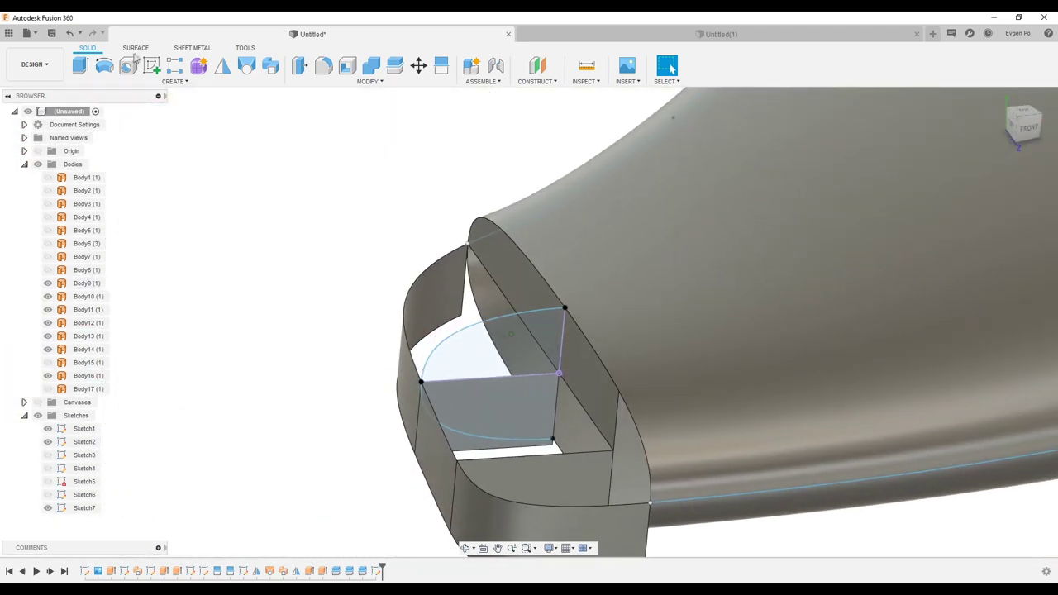
pyautogui.click(138, 48)
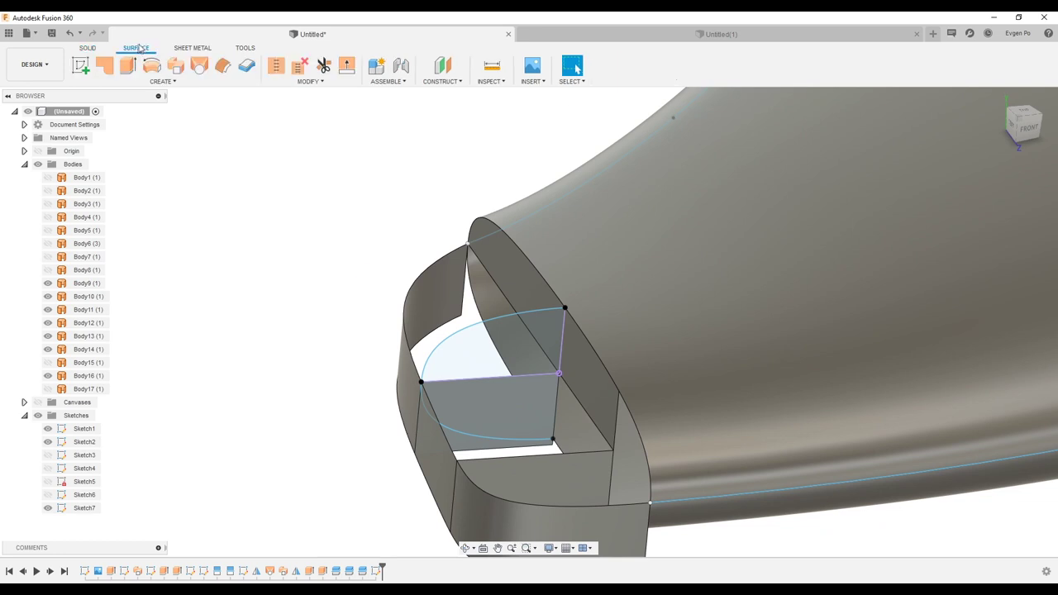
# Loft a surface across the cap's profile edges
pyautogui.click(198, 66)
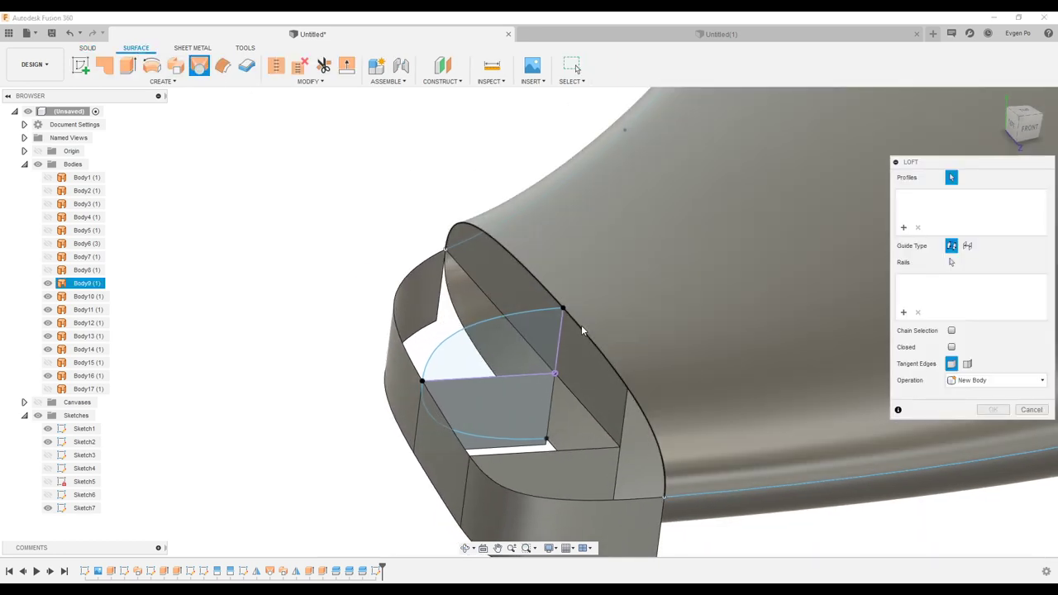
pyautogui.keyDown('shift'); pyautogui.moveTo(583, 331); pyautogui.dragTo(573, 437, button='middle'); pyautogui.keyUp('shift')
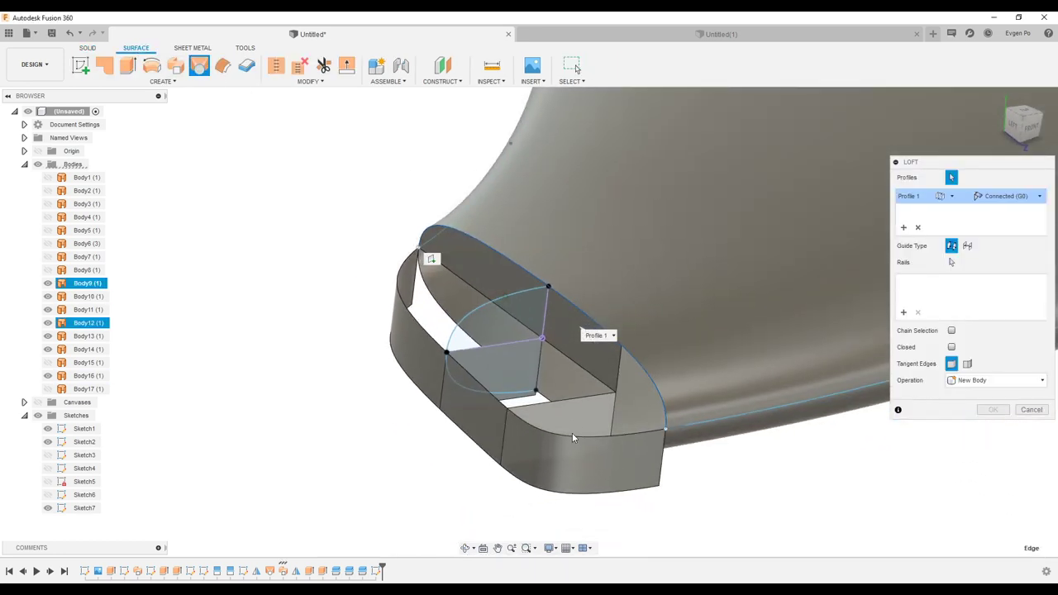
pyautogui.click(573, 438)
pyautogui.keyDown('shift'); pyautogui.moveTo(573, 439); pyautogui.dragTo(620, 405, button='middle'); pyautogui.keyUp('shift')
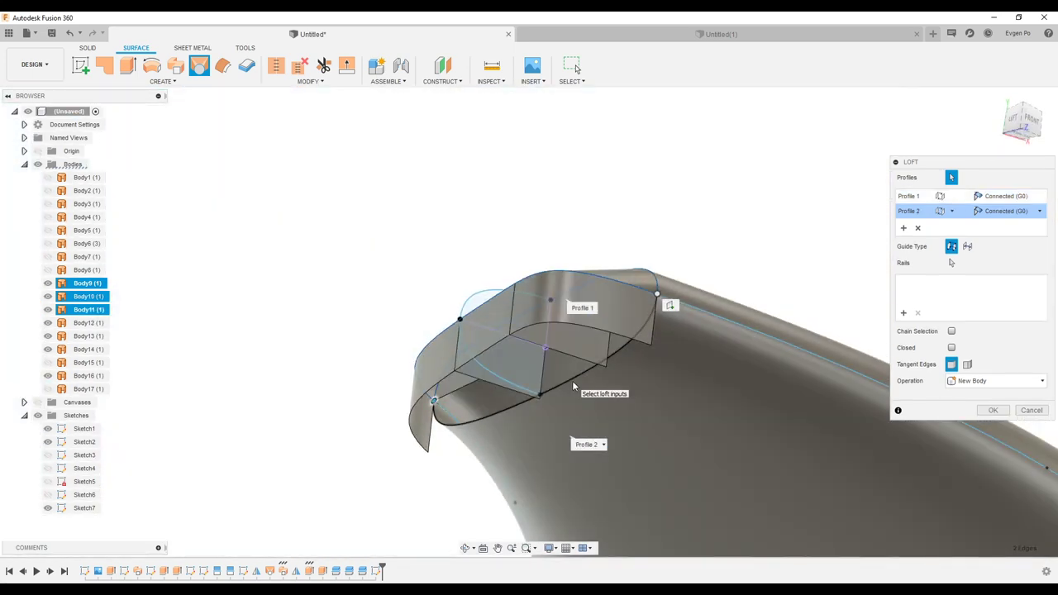
pyautogui.click(578, 387)
pyautogui.moveTo(577, 387)
pyautogui.keyDown('shift'); pyautogui.mouseDown(button='middle')
pyautogui.moveTo(615, 309)
pyautogui.moveTo(669, 340)
pyautogui.mouseUp(button='middle'); pyautogui.keyUp('shift')
pyautogui.click(993, 425)
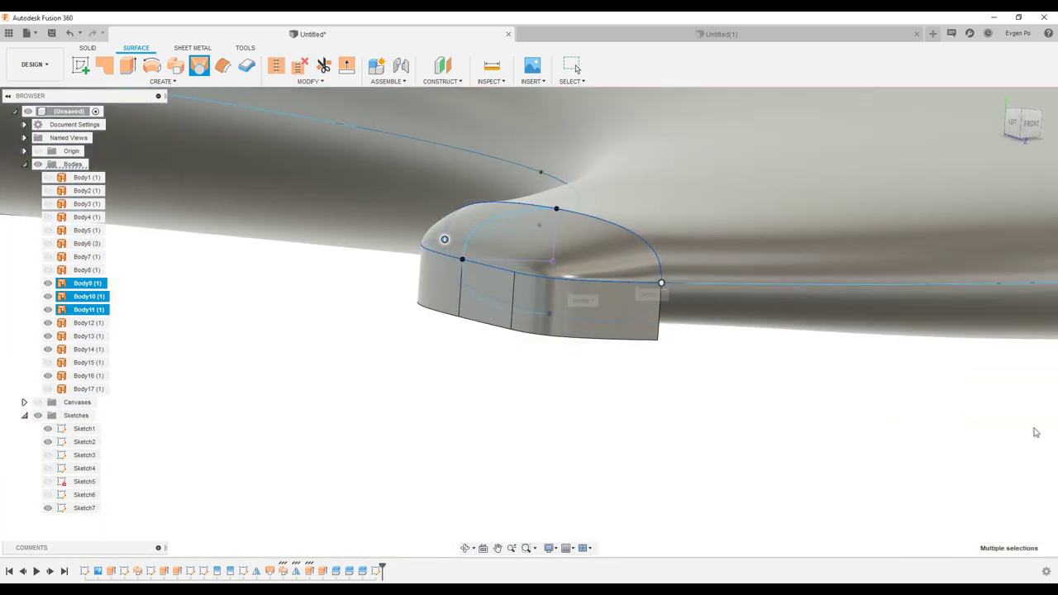
# Check the new loft and quarter-circle profile, hide Sketch7, then start a tip loft
pyautogui.click(49, 310)
pyautogui.click(421, 449)
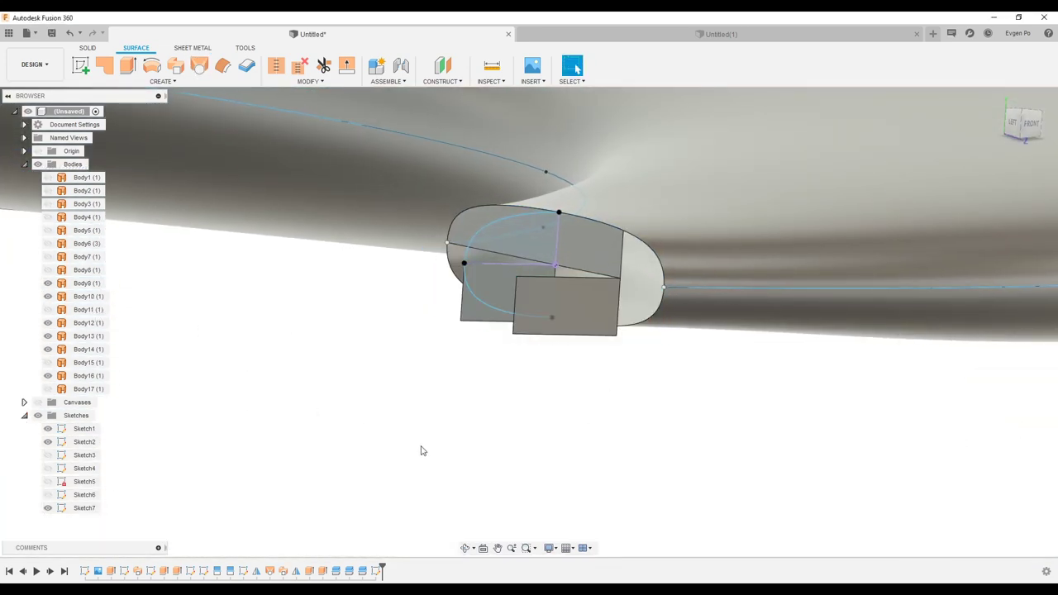
pyautogui.keyDown('shift'); pyautogui.moveTo(421, 449); pyautogui.dragTo(546, 339, button='middle'); pyautogui.keyUp('shift')
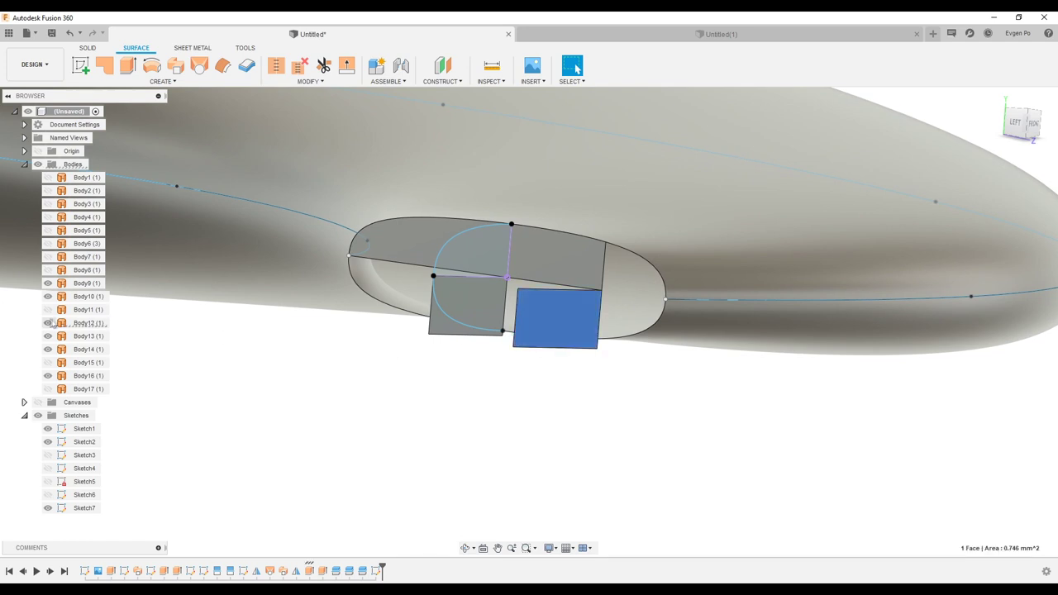
pyautogui.click(484, 319)
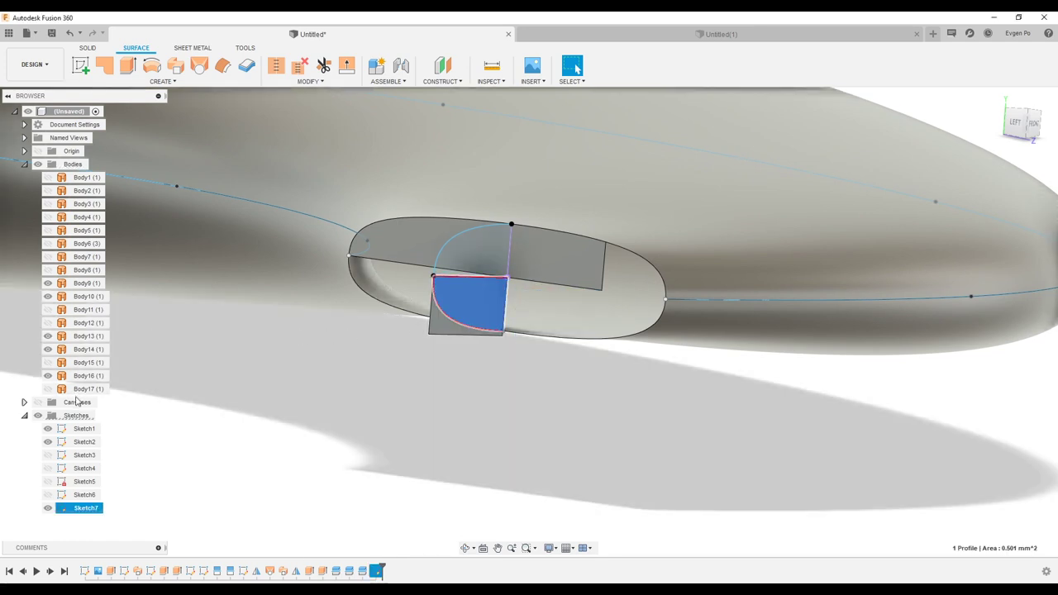
pyautogui.click(268, 456)
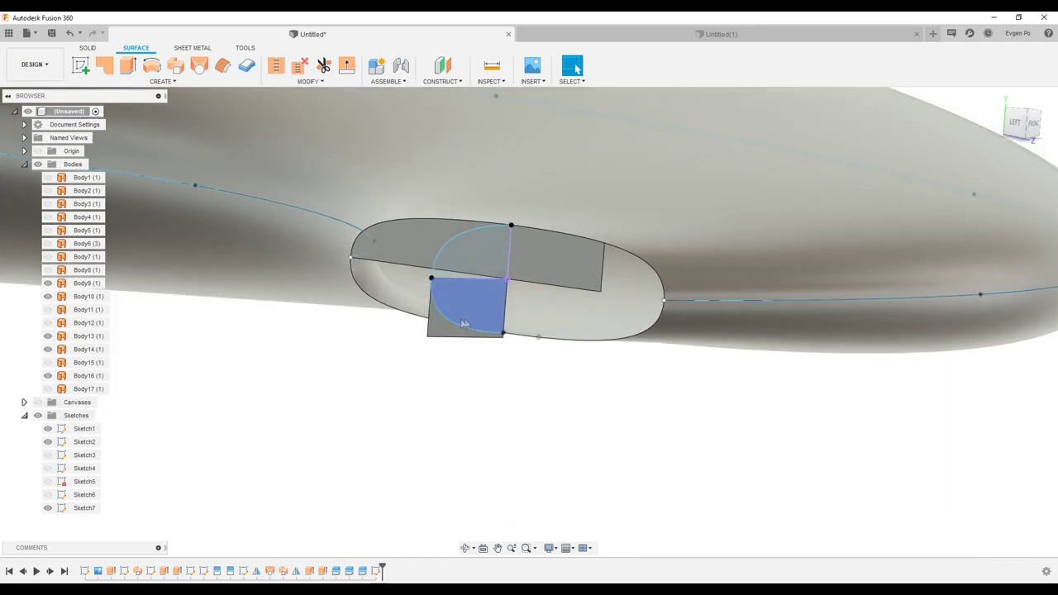
pyautogui.keyDown('shift'); pyautogui.moveTo(267, 456); pyautogui.dragTo(434, 331, button='middle'); pyautogui.keyUp('shift')
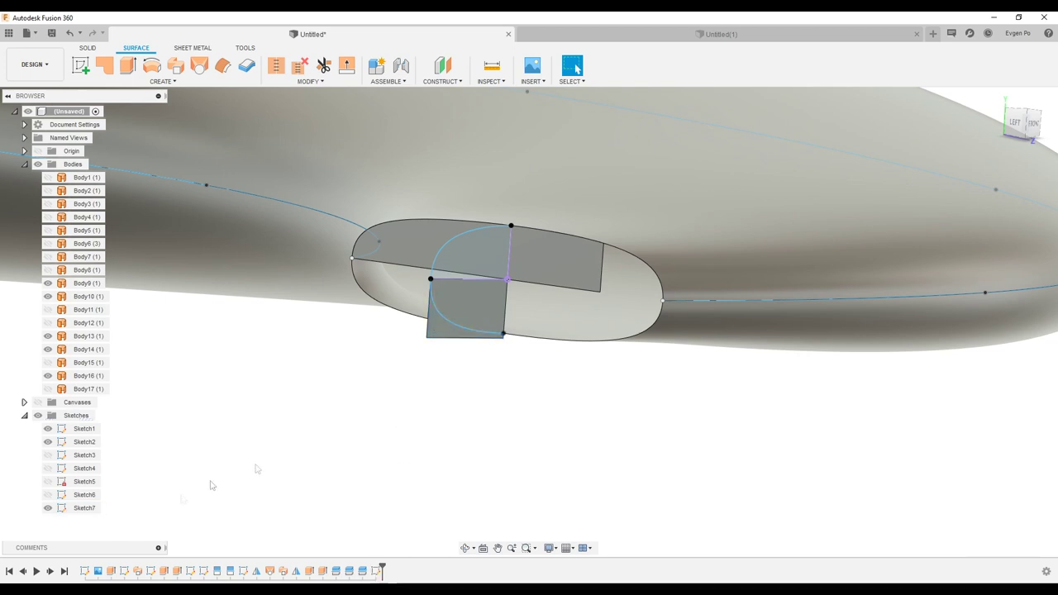
pyautogui.click(47, 508)
pyautogui.keyDown('shift'); pyautogui.moveTo(331, 445); pyautogui.dragTo(371, 397, button='middle'); pyautogui.keyUp('shift')
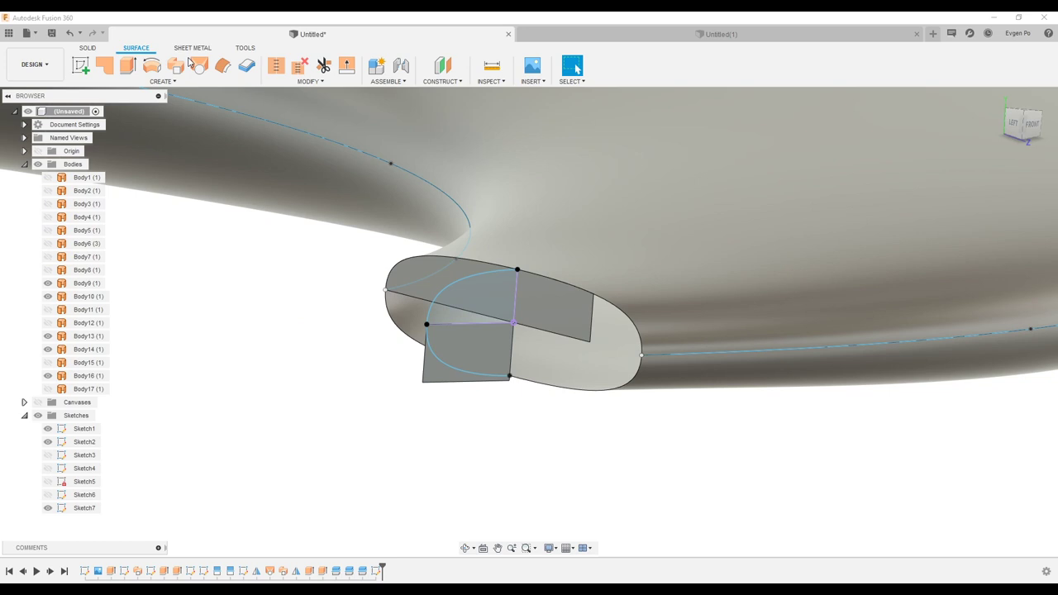
pyautogui.click(198, 66)
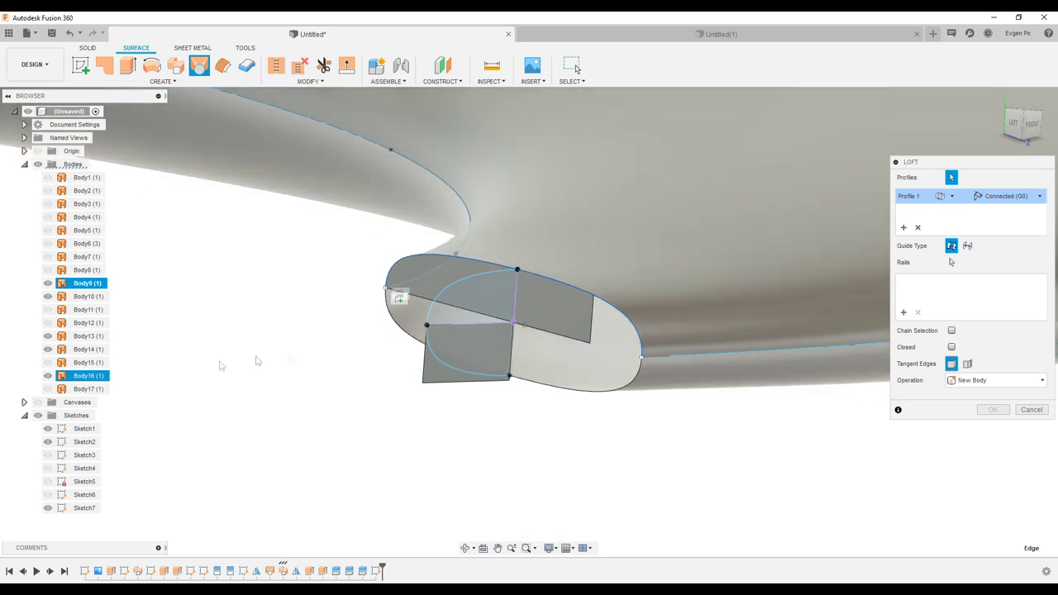
# Add the next edge and the bottom edge as loft profiles at the fin tip
pyautogui.keyDown('shift'); pyautogui.moveTo(256, 362); pyautogui.dragTo(47, 442, button='middle'); pyautogui.keyUp('shift')
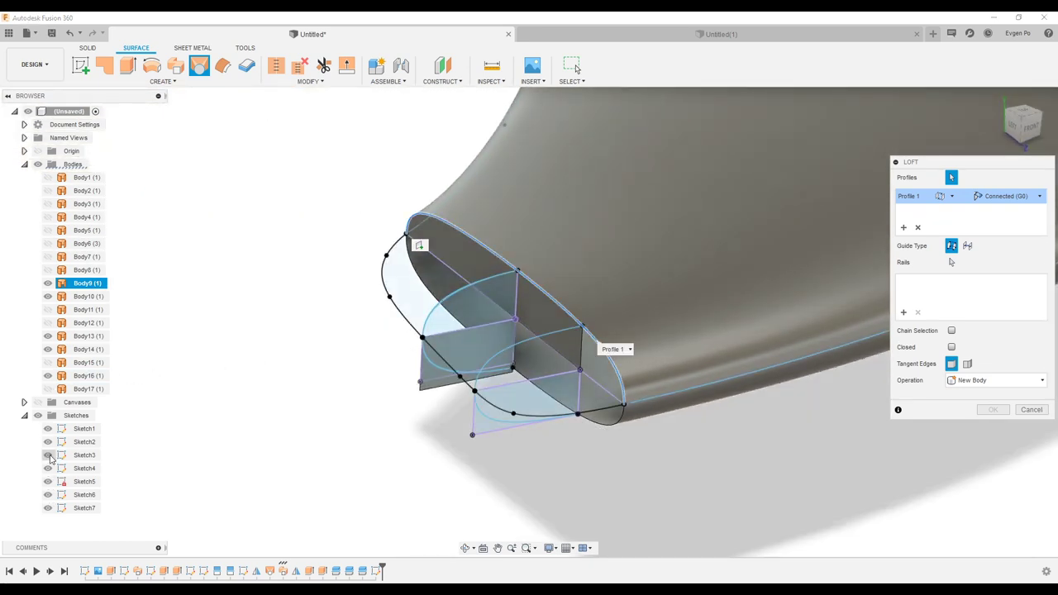
pyautogui.click(398, 317)
pyautogui.moveTo(398, 316)
pyautogui.keyDown('shift'); pyautogui.mouseDown(button='middle')
pyautogui.moveTo(588, 440)
pyautogui.moveTo(518, 401)
pyautogui.moveTo(800, 323)
pyautogui.mouseUp(button='middle'); pyautogui.keyUp('shift')
pyautogui.click(585, 439)
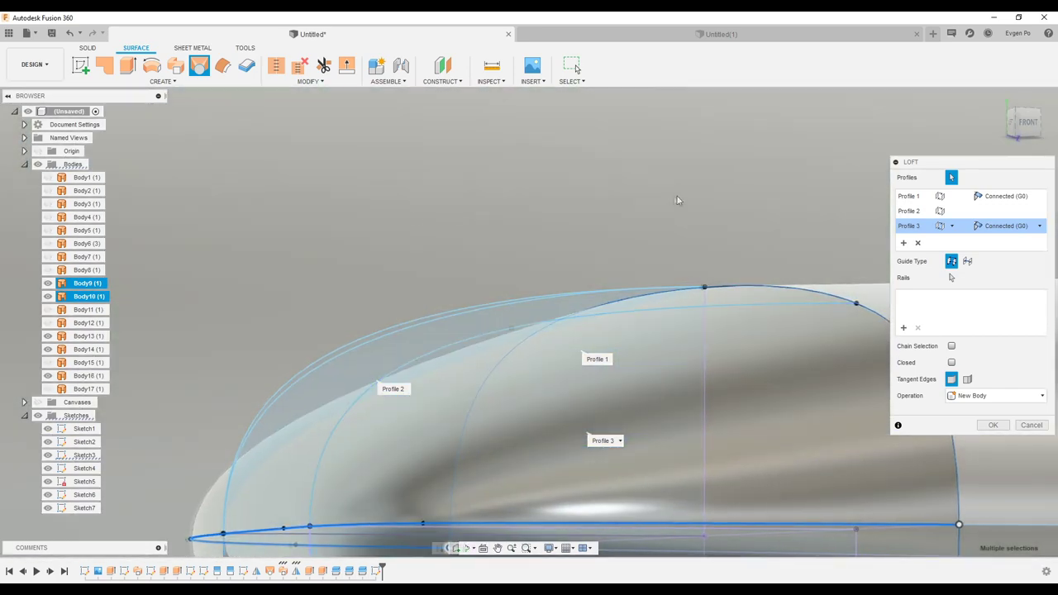
pyautogui.keyDown('shift'); pyautogui.moveTo(674, 201); pyautogui.dragTo(46, 456, button='middle'); pyautogui.keyUp('shift')
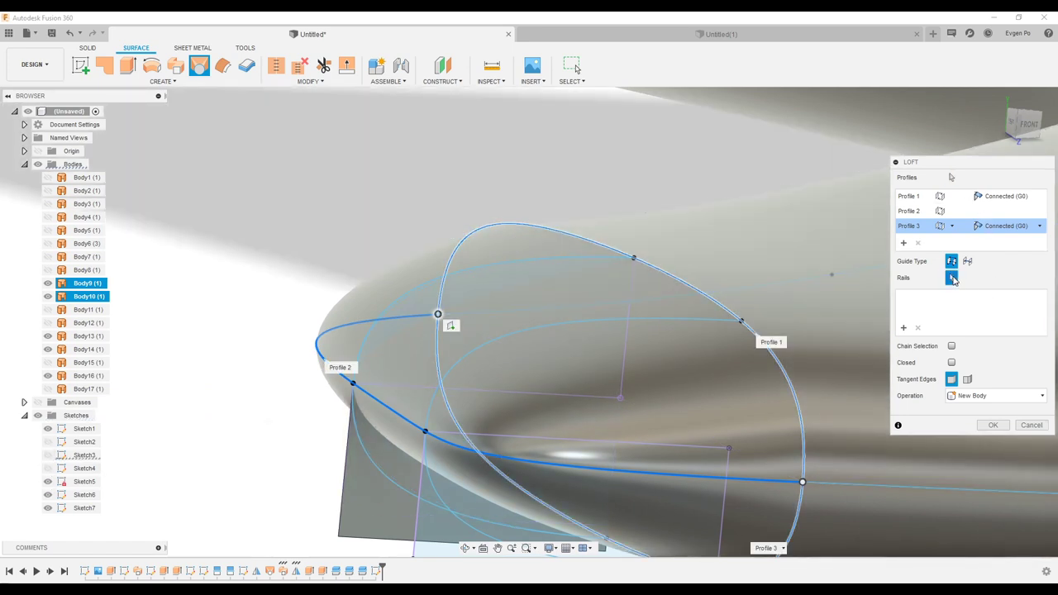
# Guide the loft with two rail curves and create the rounded nose as Body18
pyautogui.scroll(-2, 530, 297)
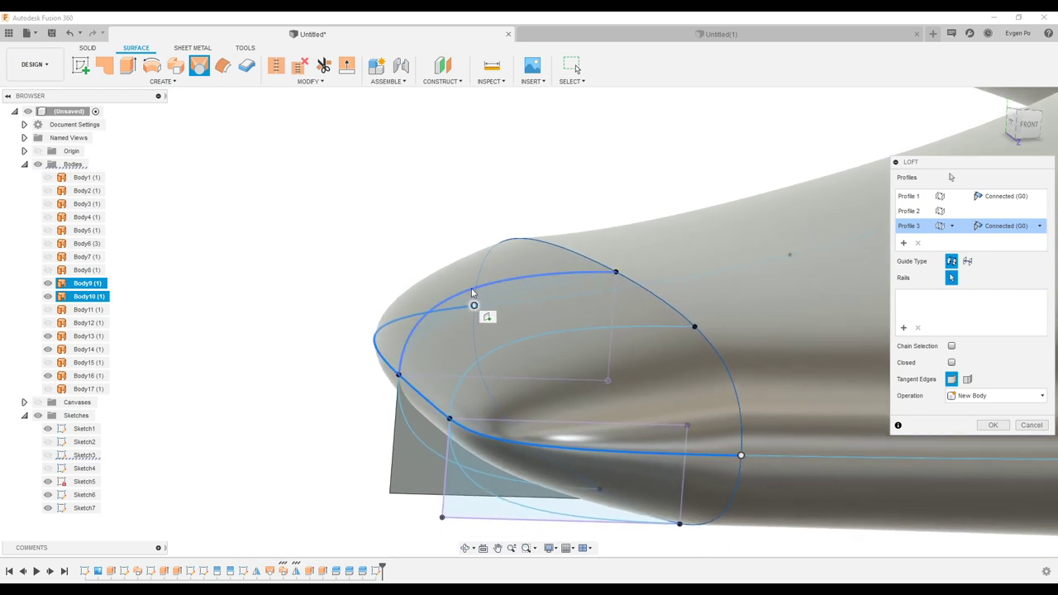
pyautogui.click(473, 293)
pyautogui.moveTo(473, 293)
pyautogui.keyDown('shift'); pyautogui.mouseDown(button='middle')
pyautogui.moveTo(407, 439)
pyautogui.moveTo(408, 428)
pyautogui.moveTo(647, 301)
pyautogui.mouseUp(button='middle'); pyautogui.keyUp('shift')
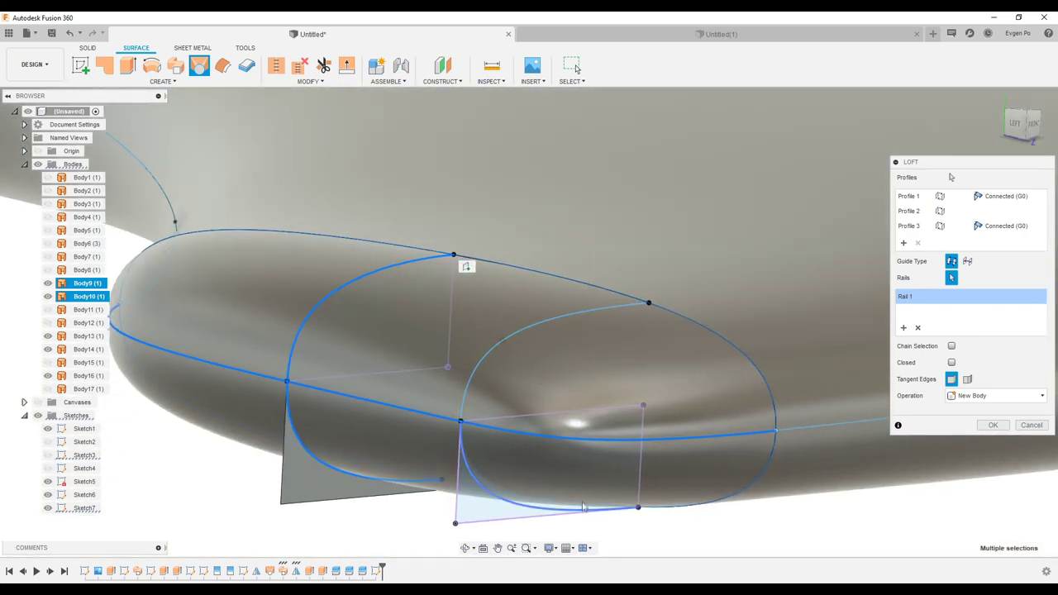
pyautogui.keyDown('shift'); pyautogui.moveTo(583, 508); pyautogui.dragTo(516, 345, button='middle'); pyautogui.keyUp('shift')
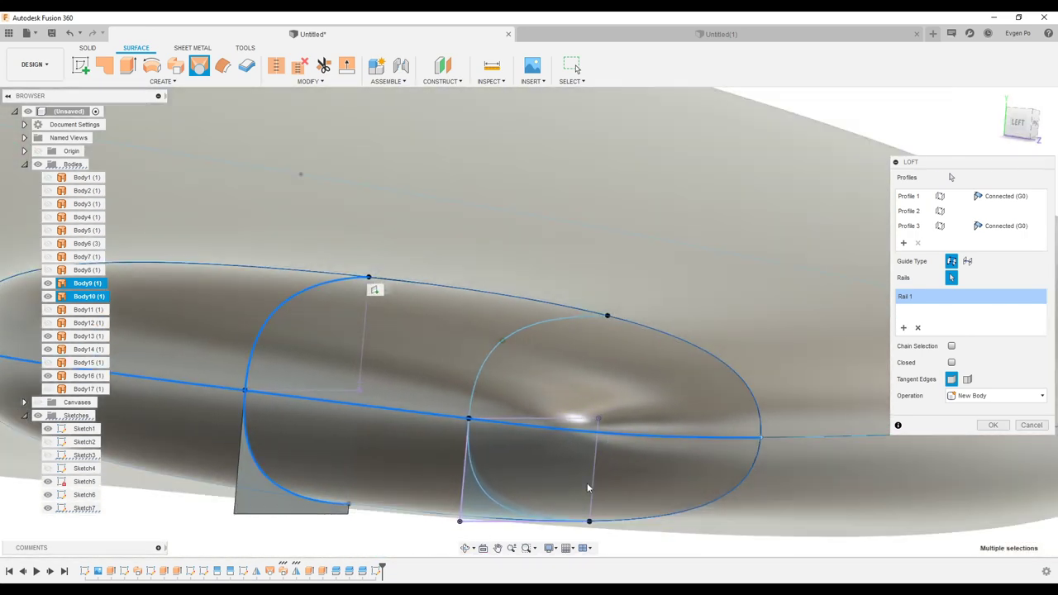
pyautogui.keyDown('shift'); pyautogui.moveTo(453, 332); pyautogui.dragTo(522, 344, button='middle'); pyautogui.keyUp('shift')
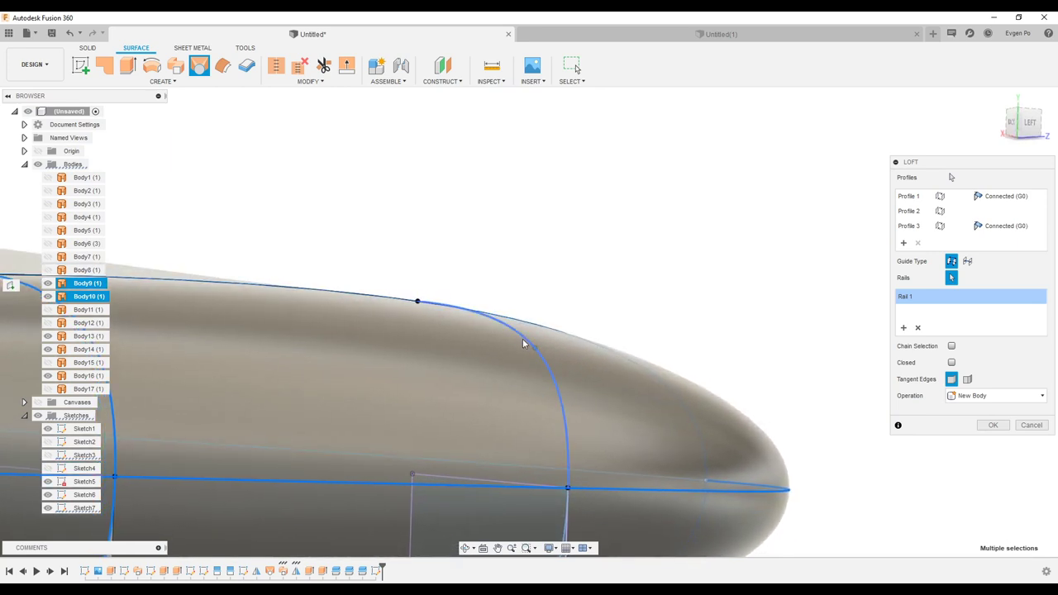
pyautogui.click(523, 344)
pyautogui.moveTo(557, 511)
pyautogui.keyDown('shift'); pyautogui.mouseDown(button='middle')
pyautogui.moveTo(424, 410)
pyautogui.moveTo(926, 436)
pyautogui.mouseUp(button='middle'); pyautogui.keyUp('shift')
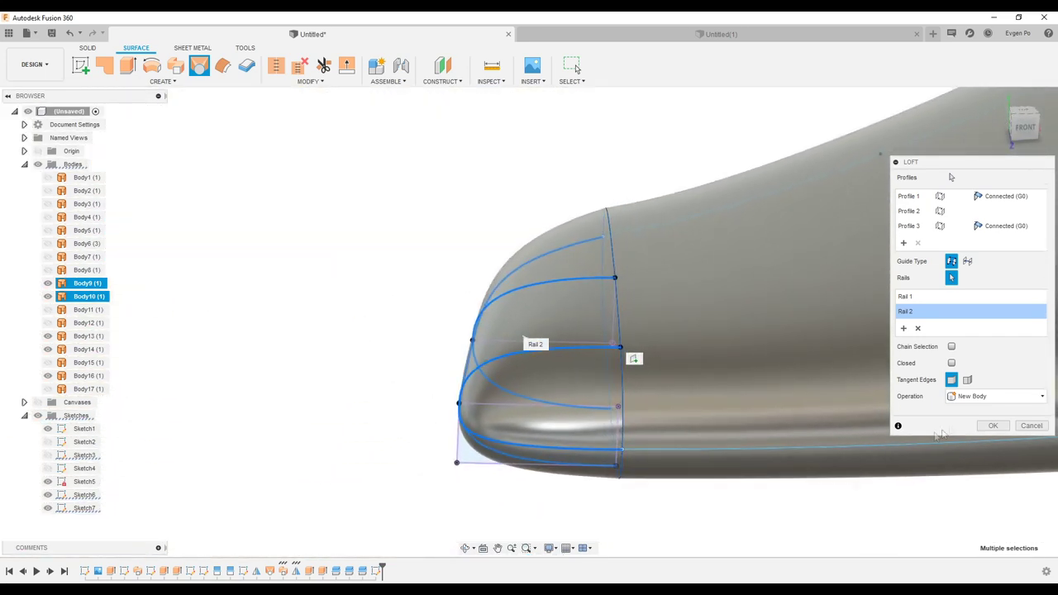
pyautogui.click(993, 426)
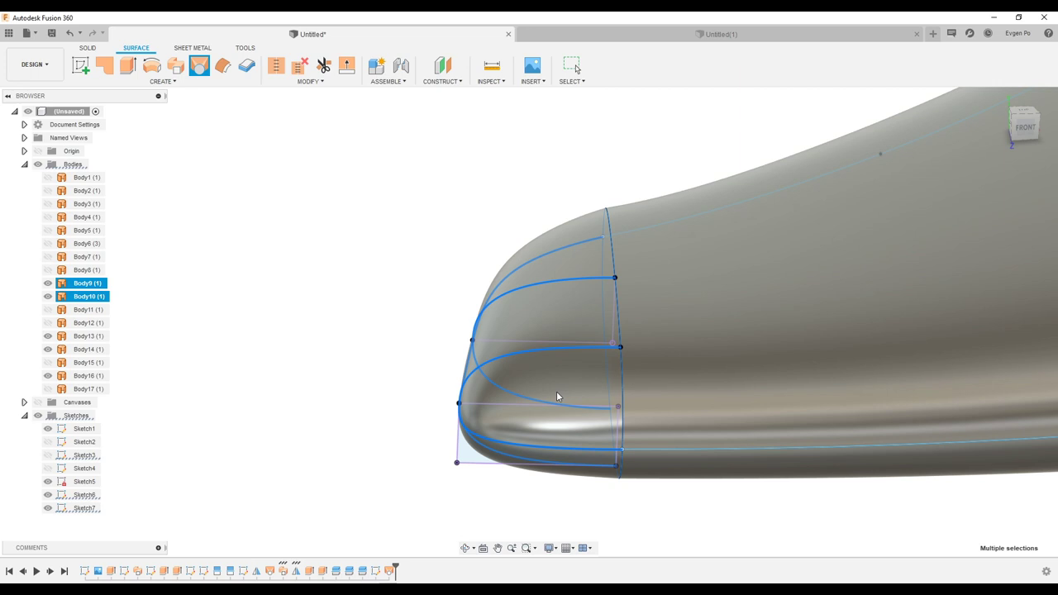
pyautogui.keyDown('shift'); pyautogui.moveTo(559, 398); pyautogui.dragTo(556, 366, button='middle'); pyautogui.keyUp('shift')
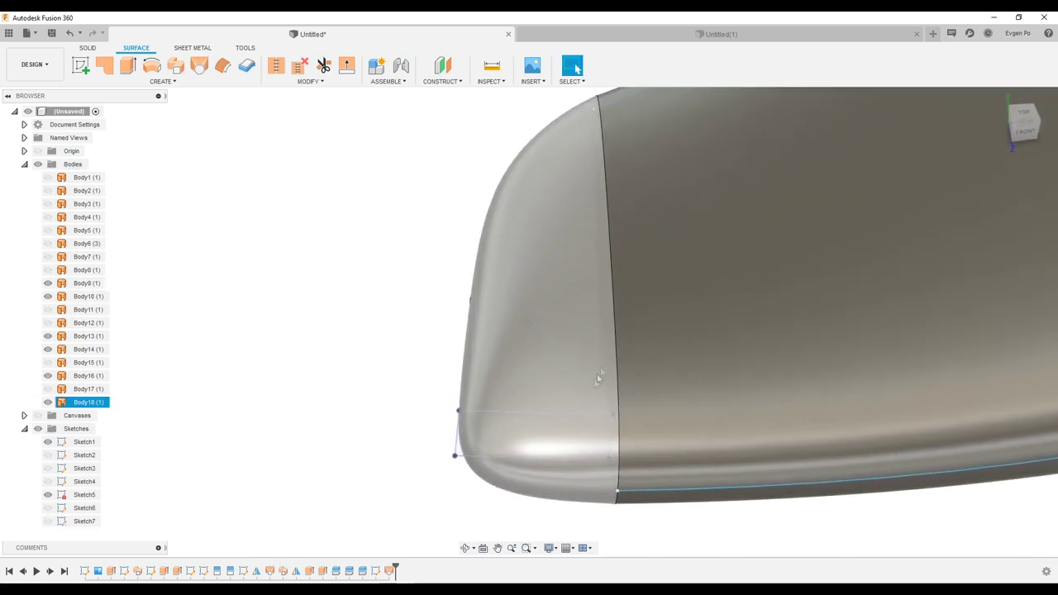
# Window-select all the fin's surface bodies and stitch them together
pyautogui.keyDown('shift'); pyautogui.moveTo(572, 309); pyautogui.dragTo(453, 407, button='middle'); pyautogui.keyUp('shift')
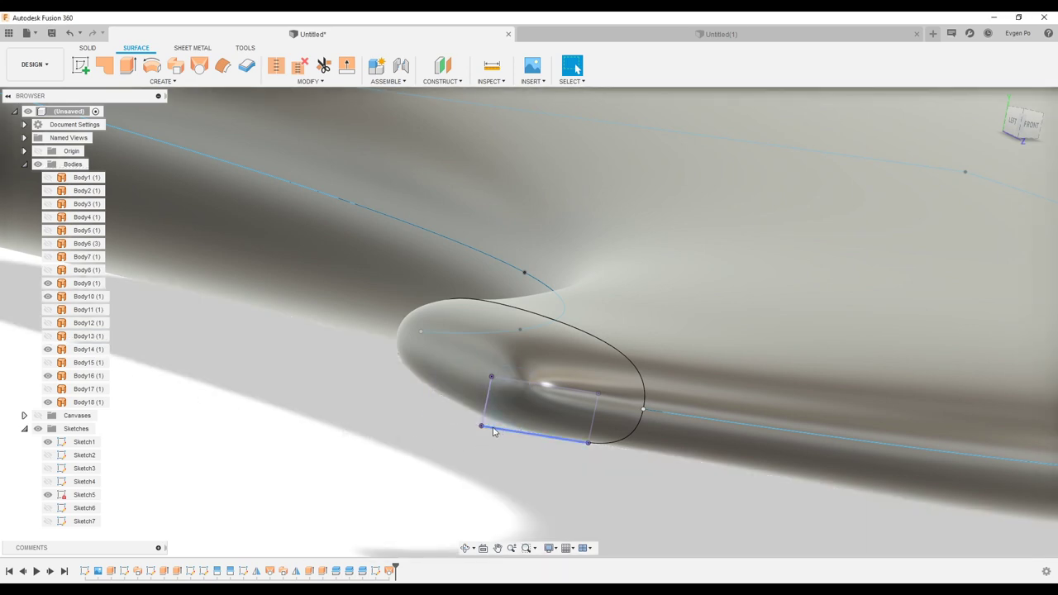
pyautogui.press('F6')
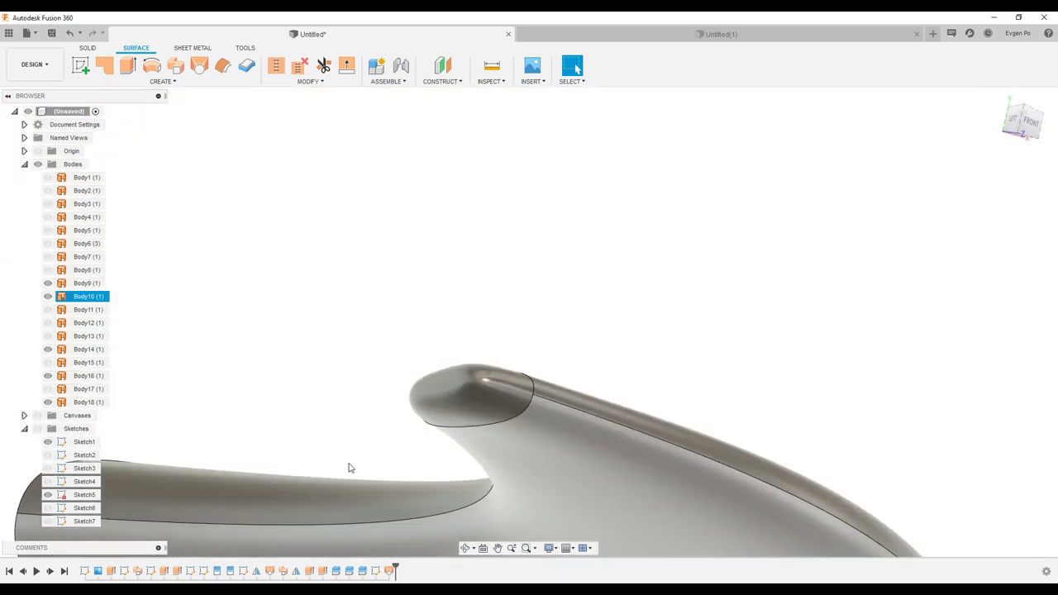
pyautogui.moveTo(530, 156)
pyautogui.keyDown('shift'); pyautogui.mouseDown(button='middle')
pyautogui.moveTo(437, 104)
pyautogui.moveTo(359, 229)
pyautogui.moveTo(276, 113)
pyautogui.moveTo(358, 169)
pyautogui.mouseUp(button='middle'); pyautogui.keyUp('shift')
pyautogui.moveTo(358, 170)
pyautogui.mouseDown()
pyautogui.moveTo(767, 453)
pyautogui.moveTo(762, 475)
pyautogui.mouseUp()
pyautogui.click(276, 65)
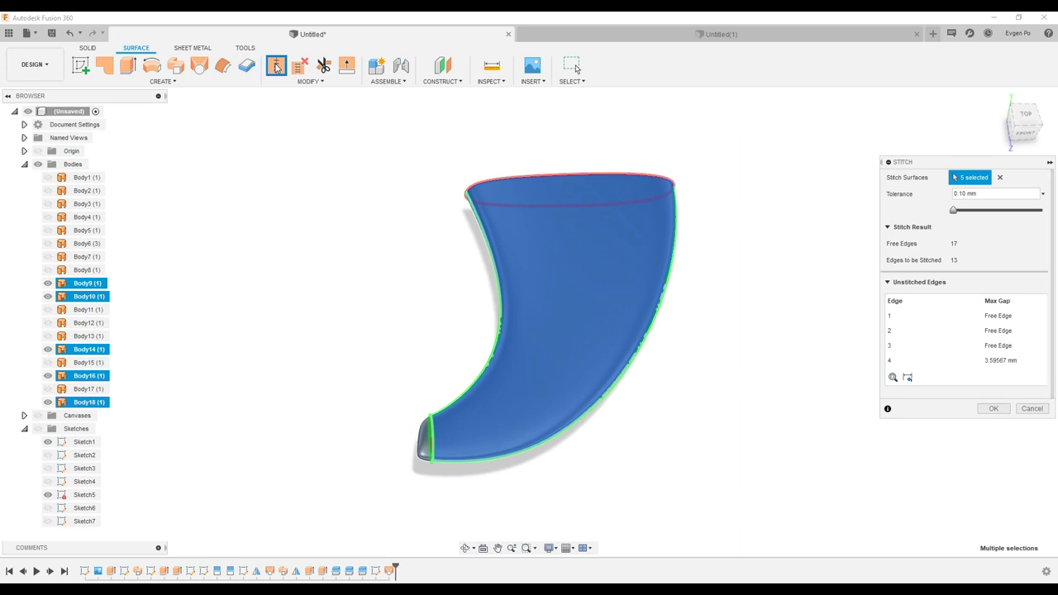
pyautogui.press('Return')
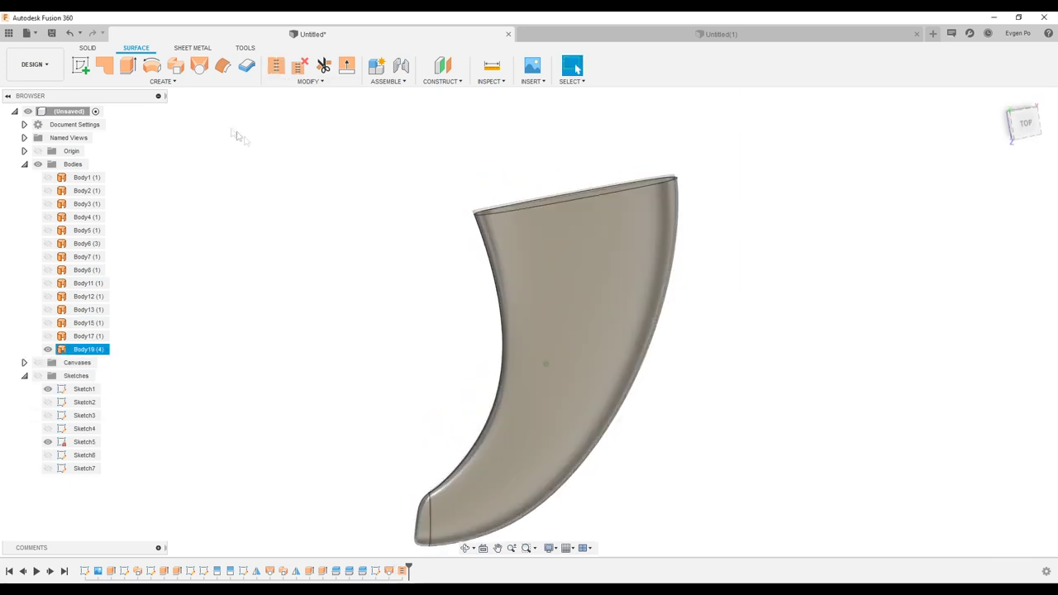
# Patch the open top edges to close the fin into Body21
pyautogui.click(104, 64)
pyautogui.click(614, 234)
pyautogui.press('Return')
pyautogui.click(83, 349)
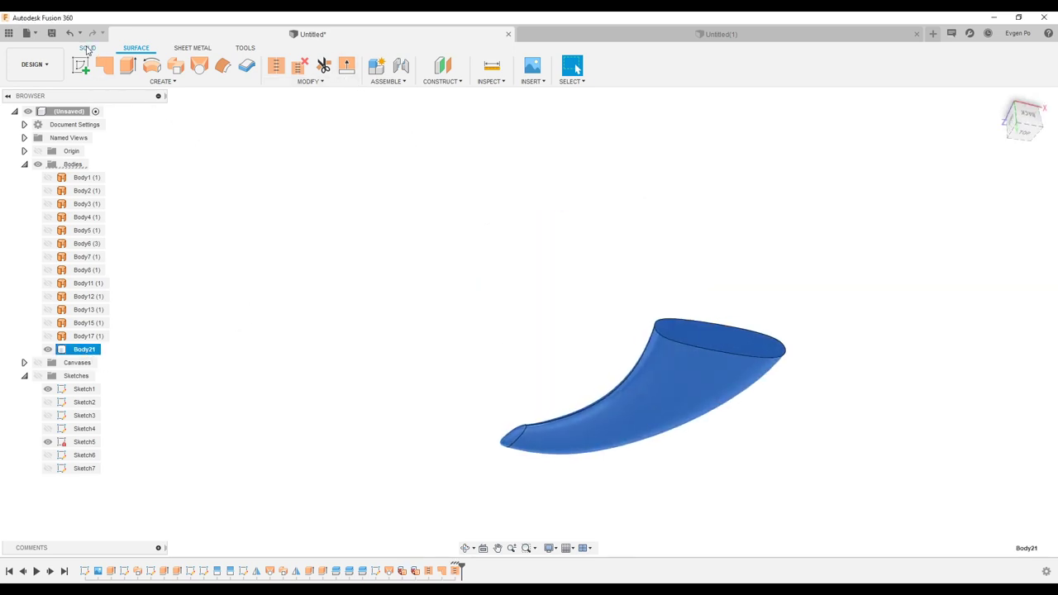
# Run Zebra Analysis on Body21 and inspect the stripes along the fin's lower end
pyautogui.click(87, 48)
pyautogui.click(587, 81)
pyautogui.click(616, 131)
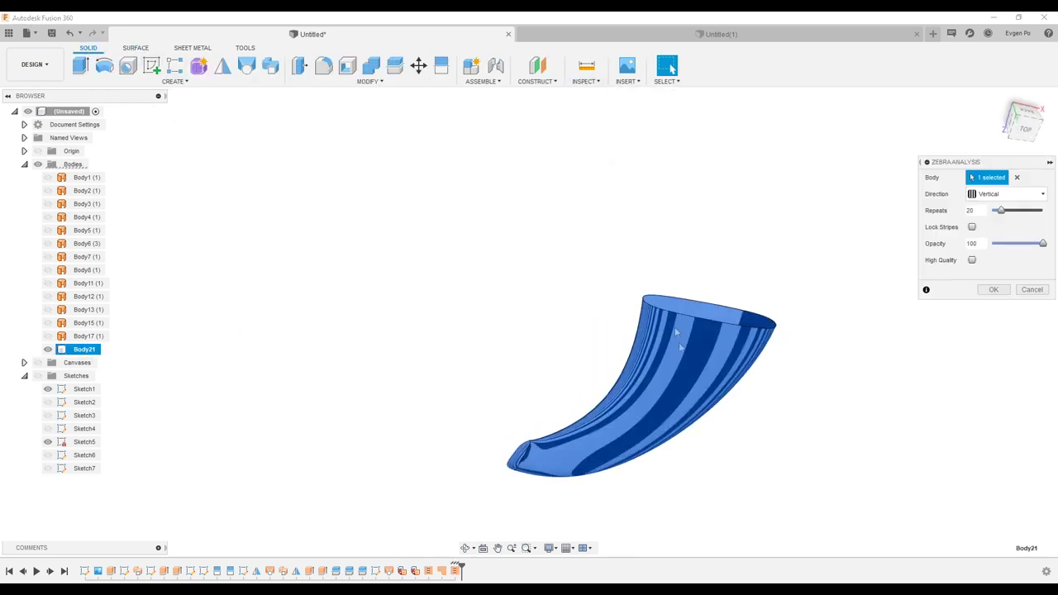
pyautogui.keyDown('shift'); pyautogui.moveTo(661, 282); pyautogui.dragTo(690, 389, button='middle'); pyautogui.keyUp('shift')
pyautogui.scroll(5, 521, 477)
pyautogui.scroll(3, 569, 436)
pyautogui.moveTo(569, 435)
pyautogui.keyDown('shift'); pyautogui.mouseDown(button='middle')
pyautogui.moveTo(548, 386)
pyautogui.moveTo(565, 310)
pyautogui.mouseUp(button='middle'); pyautogui.keyUp('shift')
pyautogui.scroll(2, 566, 310)
pyautogui.scroll(2, 566, 312)
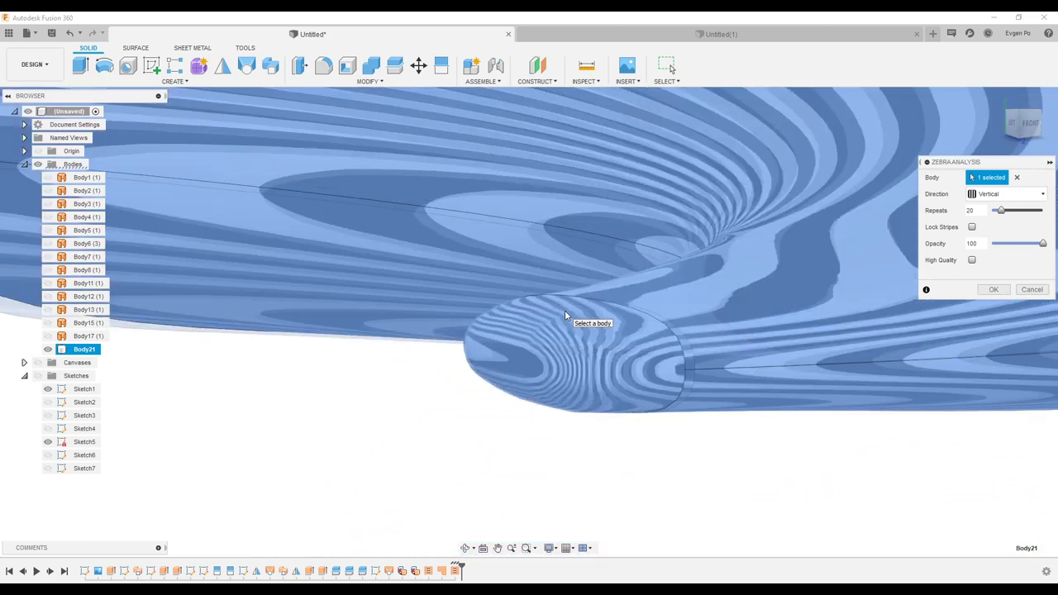
# Close the zebra analysis and view the plain fin body from the left front
pyautogui.press('Escape')
pyautogui.scroll(-5, 794, 364)
pyautogui.click(794, 364)
pyautogui.keyDown('shift'); pyautogui.moveTo(794, 364); pyautogui.dragTo(794, 366, button='middle'); pyautogui.keyUp('shift')
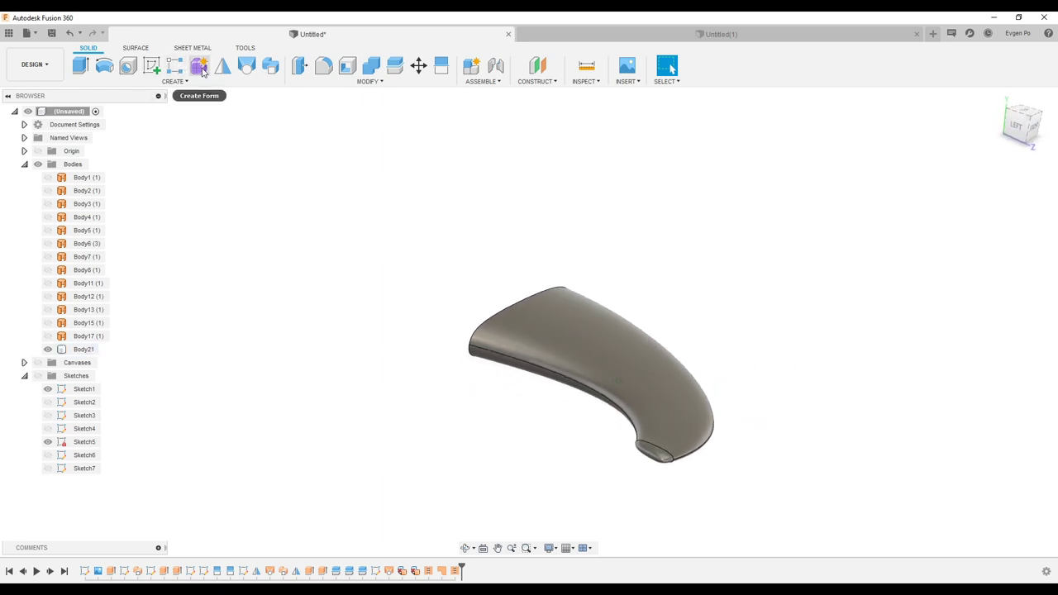
pyautogui.click(683, 370)
pyautogui.moveTo(683, 370)
pyautogui.keyDown('shift'); pyautogui.mouseDown(button='middle')
pyautogui.moveTo(569, 297)
pyautogui.moveTo(668, 394)
pyautogui.mouseUp(button='middle'); pyautogui.keyUp('shift')
pyautogui.click(569, 296)
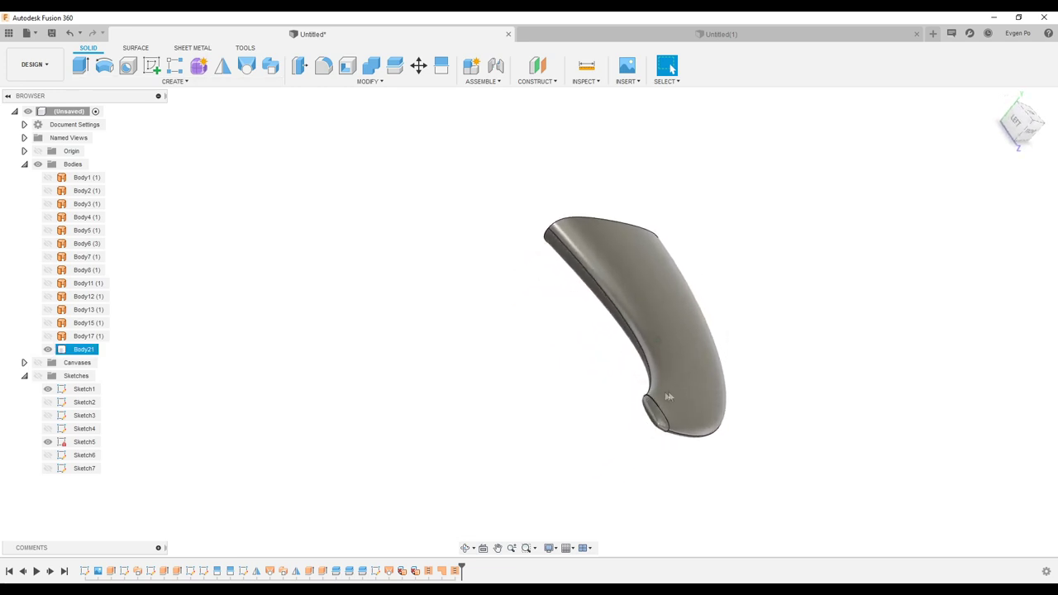
pyautogui.click(668, 394)
pyautogui.keyDown('shift'); pyautogui.moveTo(668, 394); pyautogui.dragTo(715, 303, button='middle'); pyautogui.keyUp('shift')
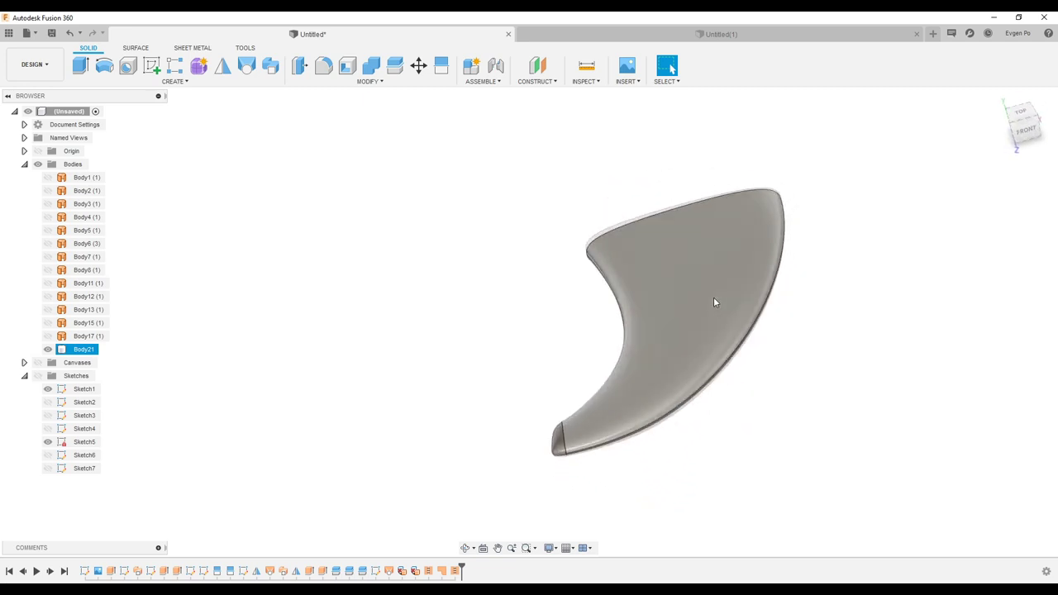
pyautogui.moveTo(716, 305)
pyautogui.keyDown('shift'); pyautogui.mouseDown(button='middle')
pyautogui.moveTo(847, 320)
pyautogui.moveTo(790, 308)
pyautogui.mouseUp(button='middle'); pyautogui.keyUp('shift')
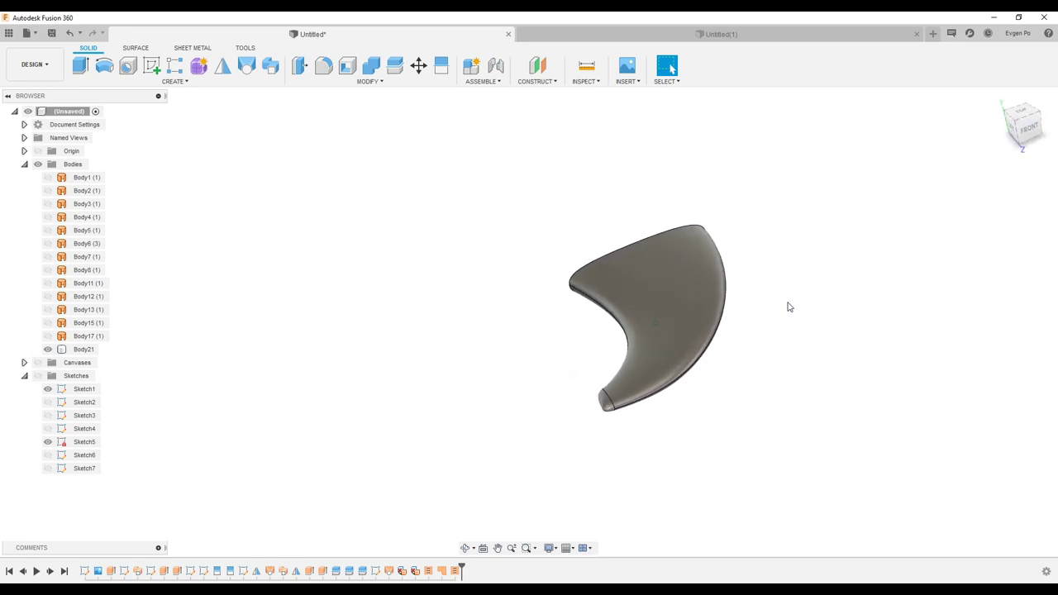
pyautogui.click(696, 327)
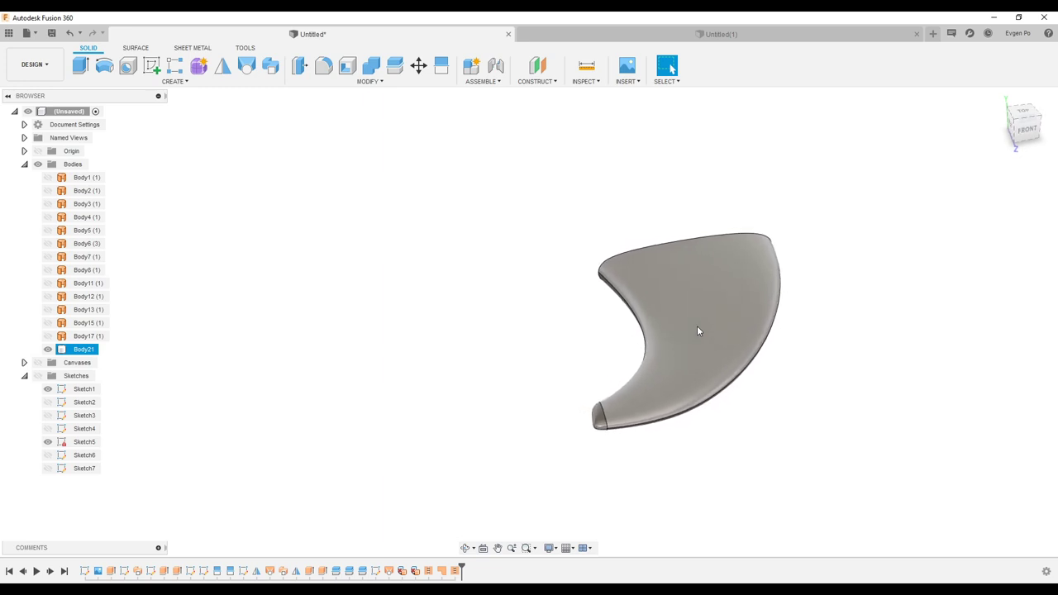
pyautogui.click(335, 288)
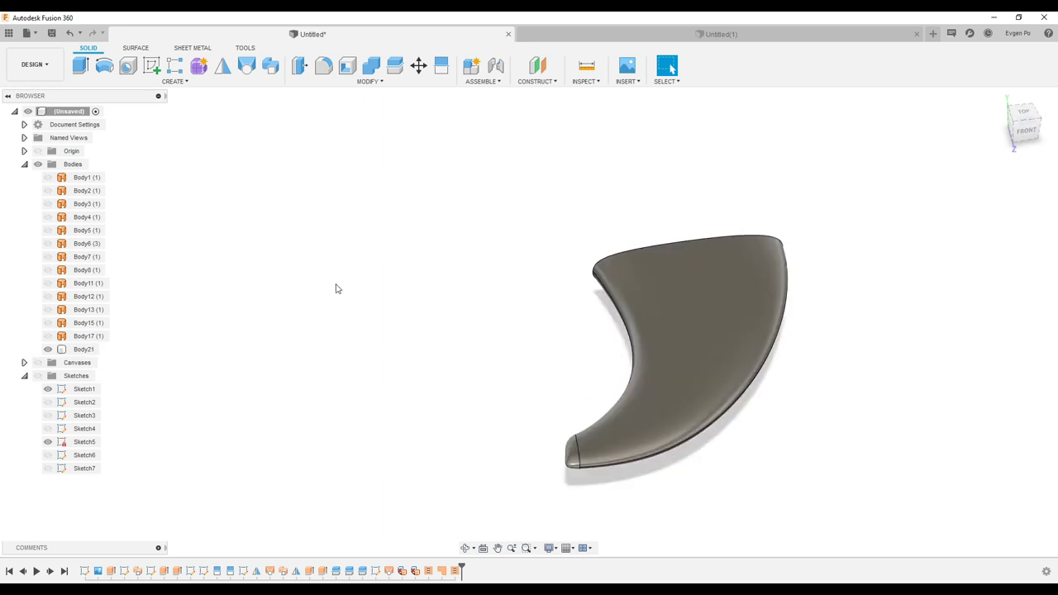